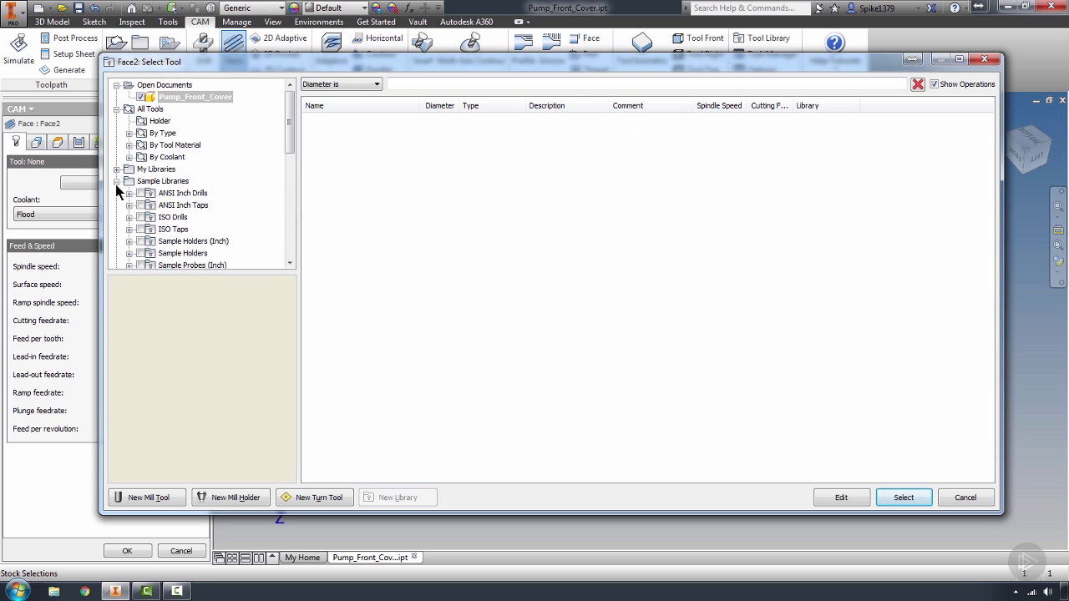
# Review the Pump_Front_Cover document's tools and the available library folders, including the contents of My Libraries
pyautogui.moveTo(364, 64); pyautogui.dragTo(415, 66)
pyautogui.click(234, 99)
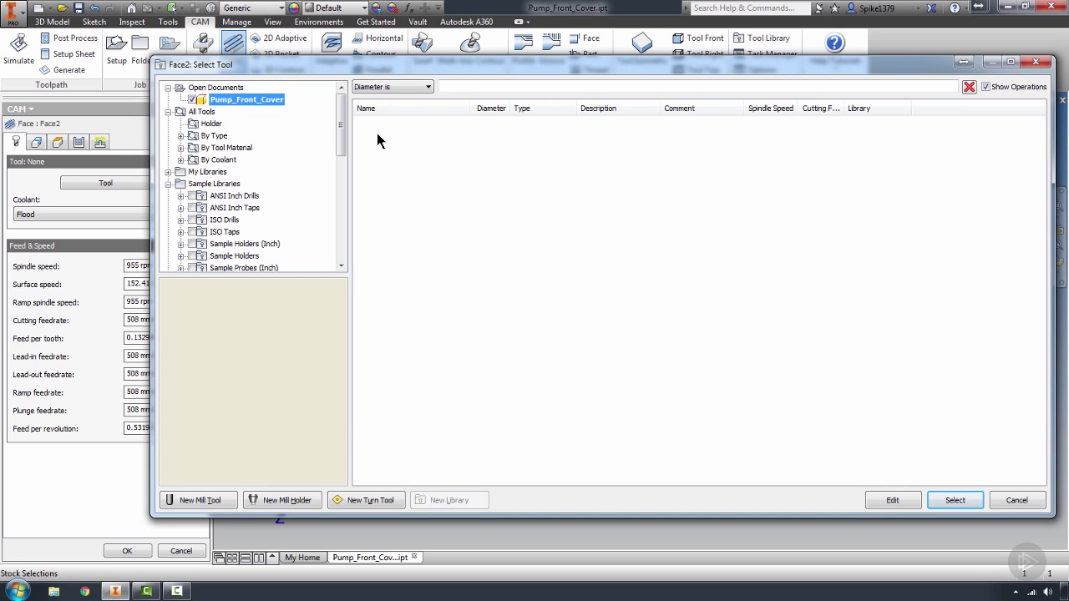
pyautogui.click(399, 144)
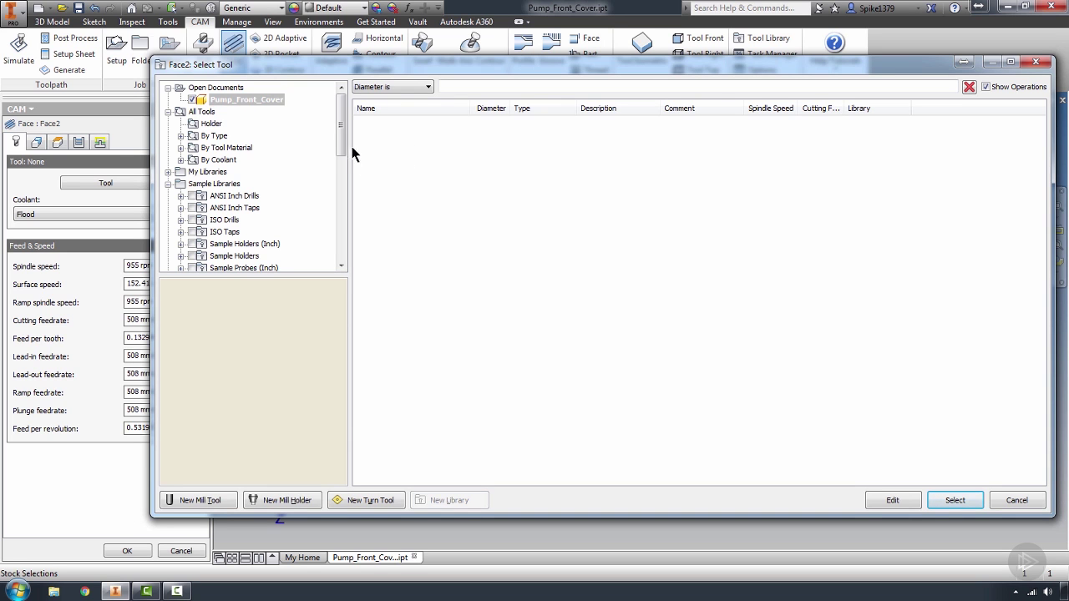
pyautogui.moveTo(342, 127); pyautogui.dragTo(349, 240)
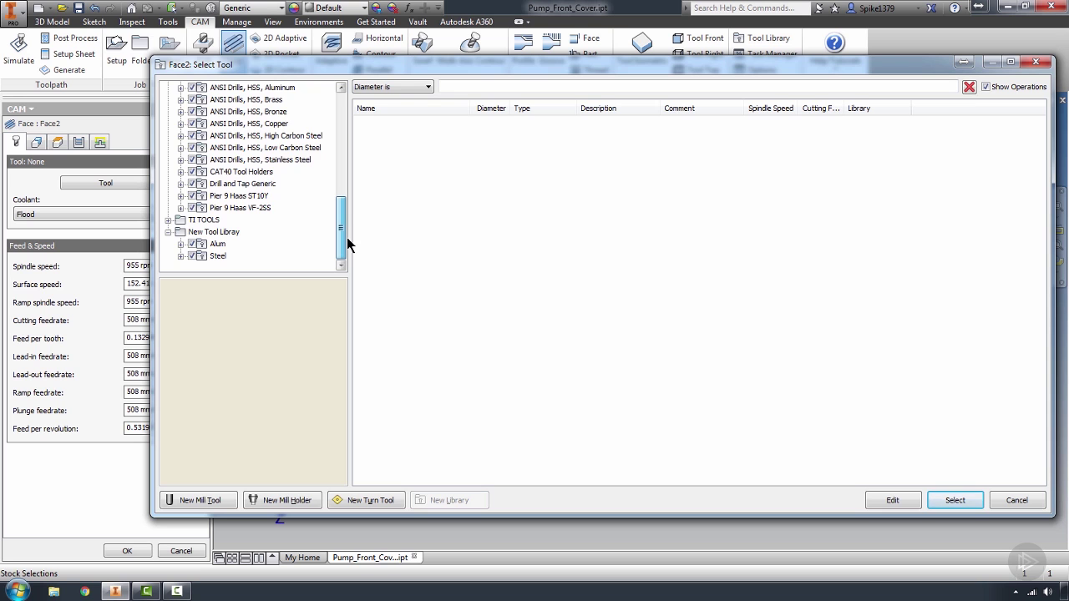
pyautogui.click(167, 232)
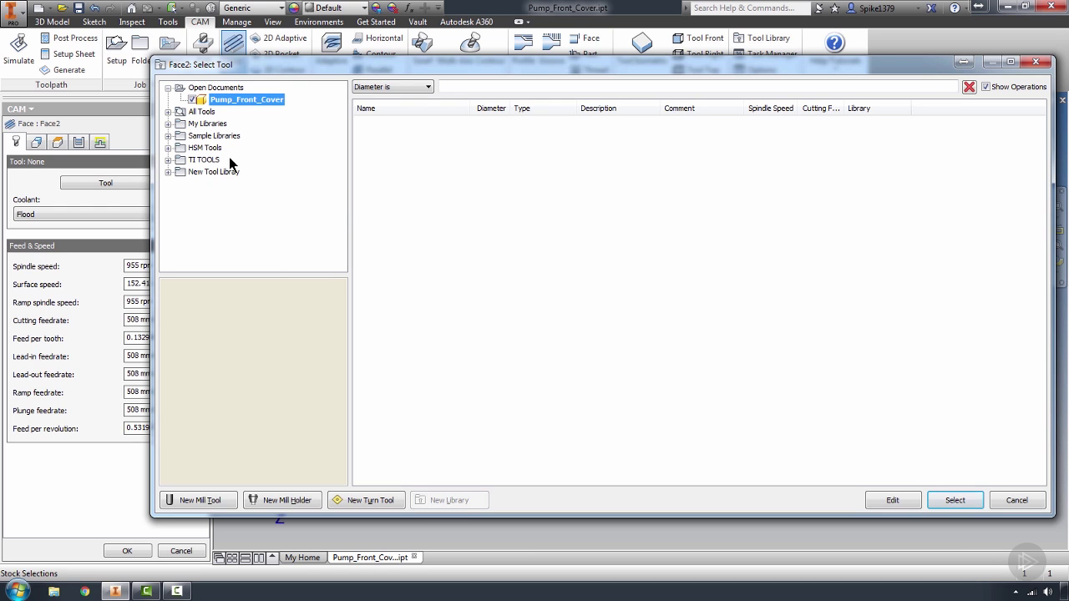
pyautogui.click(192, 124)
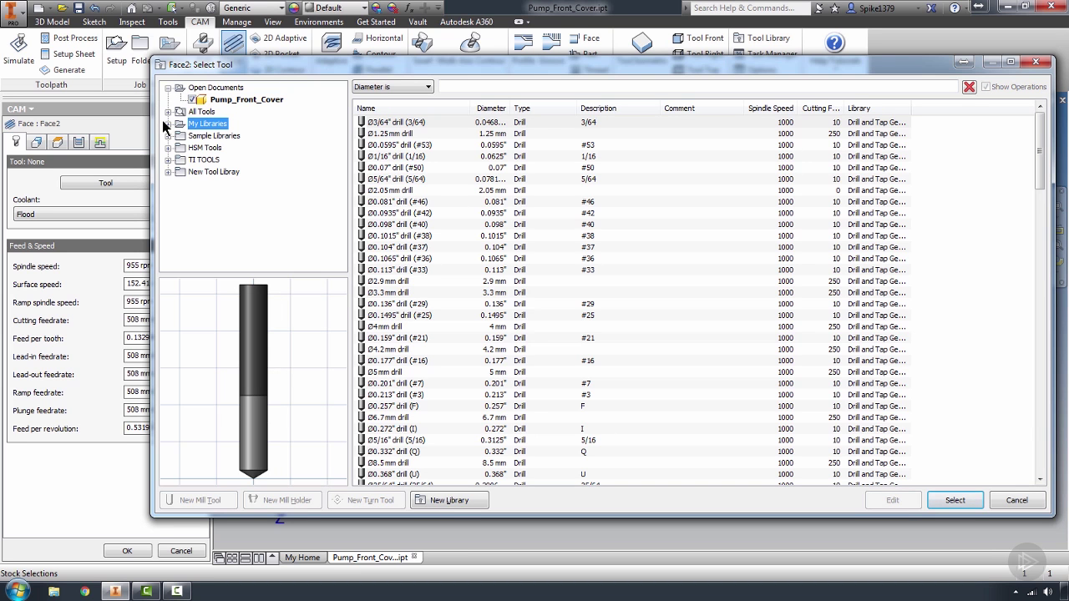
pyautogui.click(168, 124)
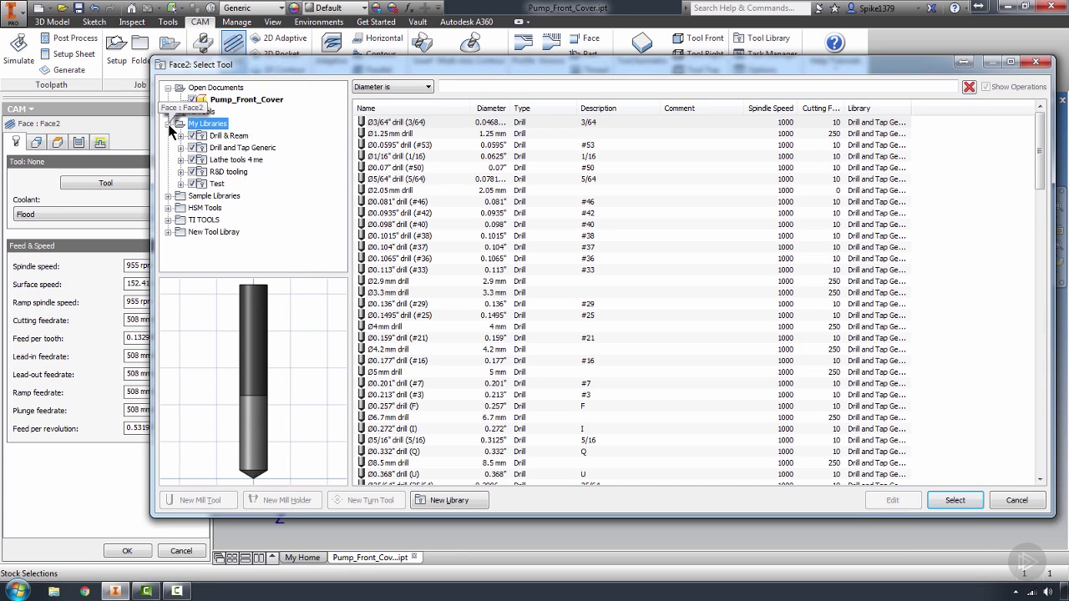
pyautogui.click(168, 124)
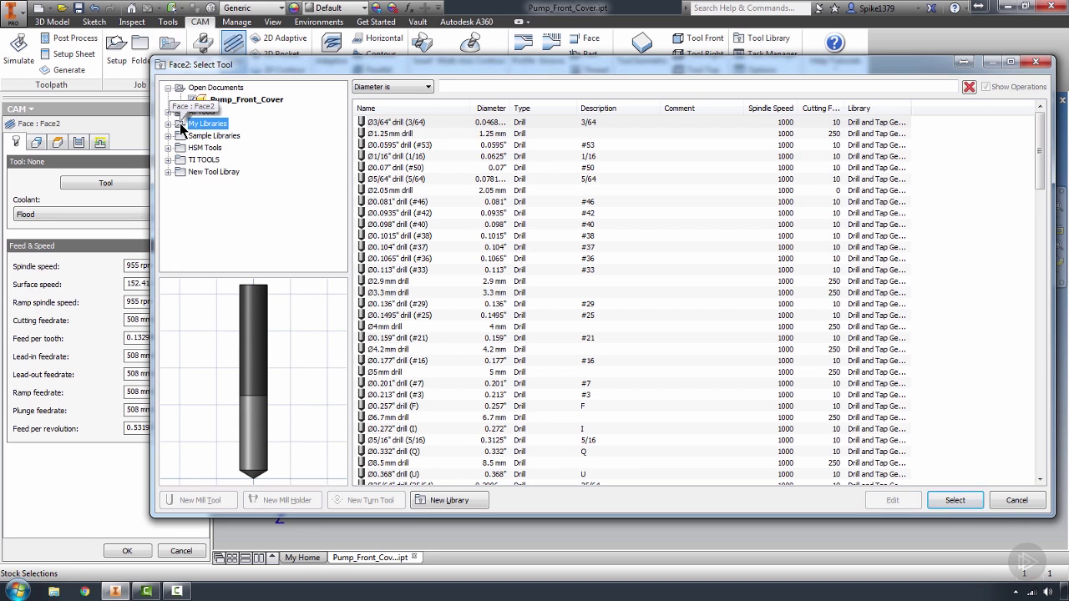
# Expand the New Tool Libray folder and inspect the tool categories of its Steel library
pyautogui.click(183, 173)
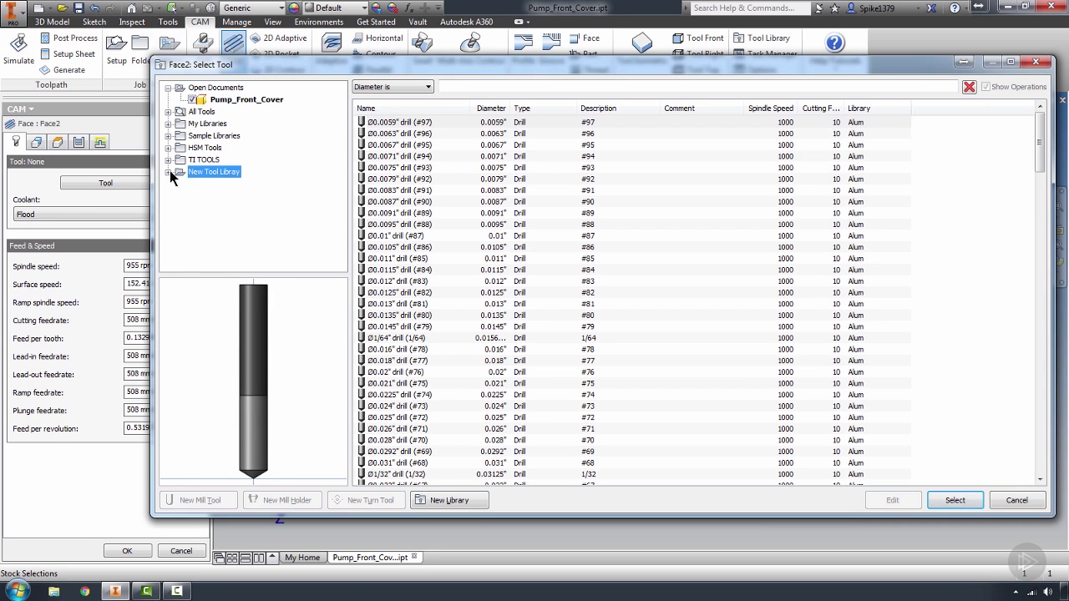
pyautogui.click(168, 172)
pyautogui.click(217, 195)
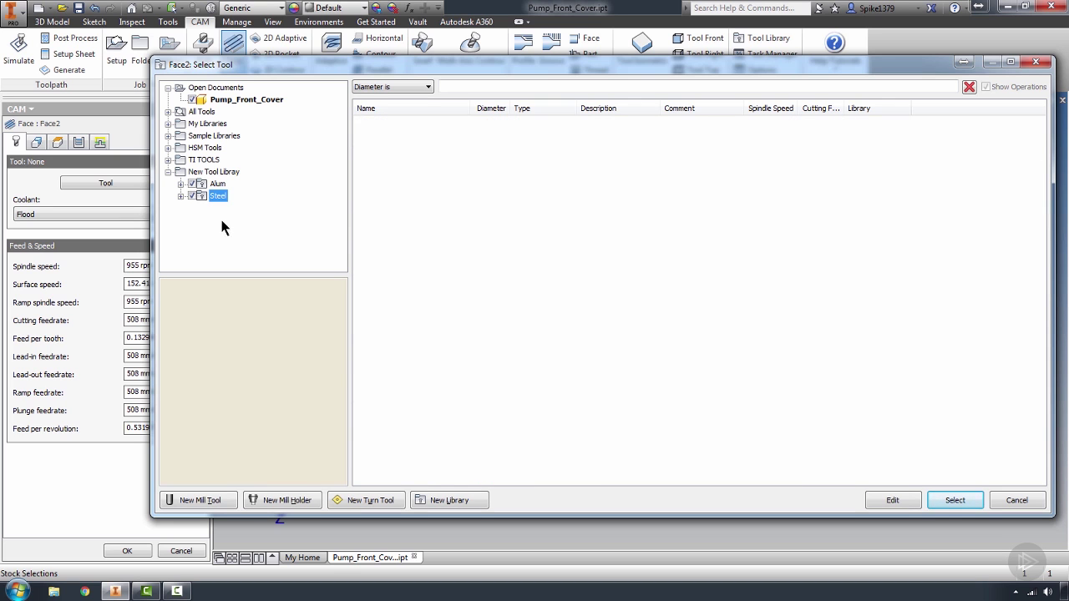
pyautogui.click(455, 500)
pyautogui.click(181, 195)
# Add a new library with the default name to the New Tool Libray folder, and collapse the folder
pyautogui.click(177, 173)
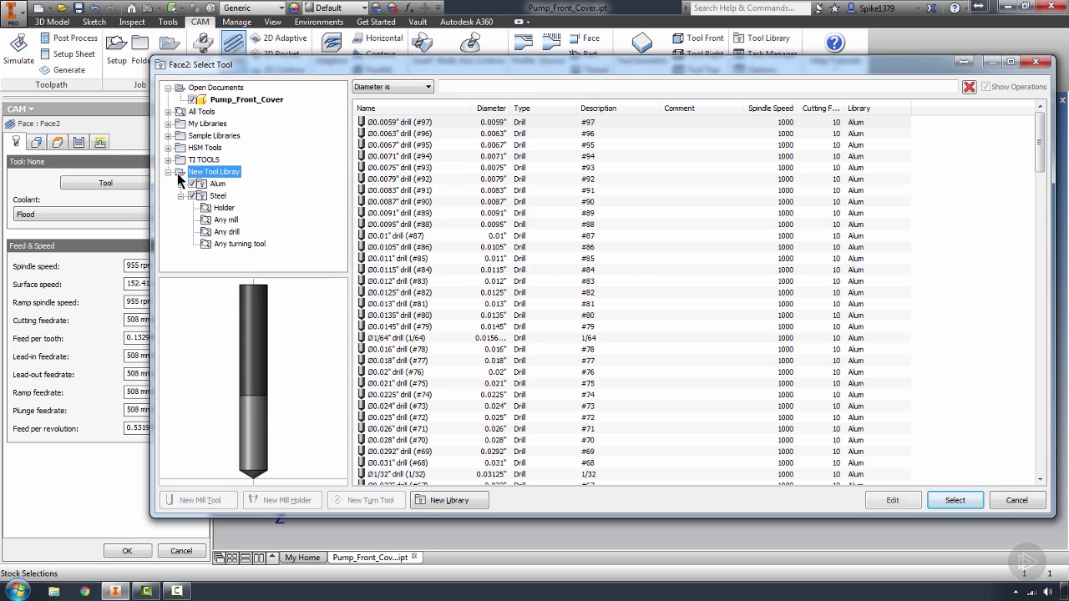
pyautogui.click(450, 500)
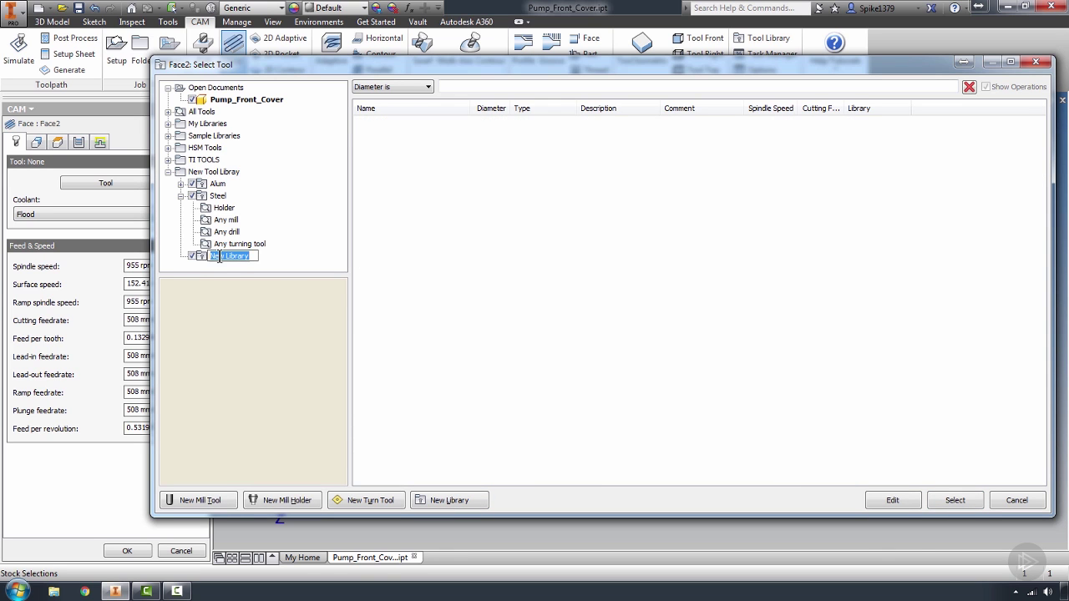
pyautogui.click(168, 171)
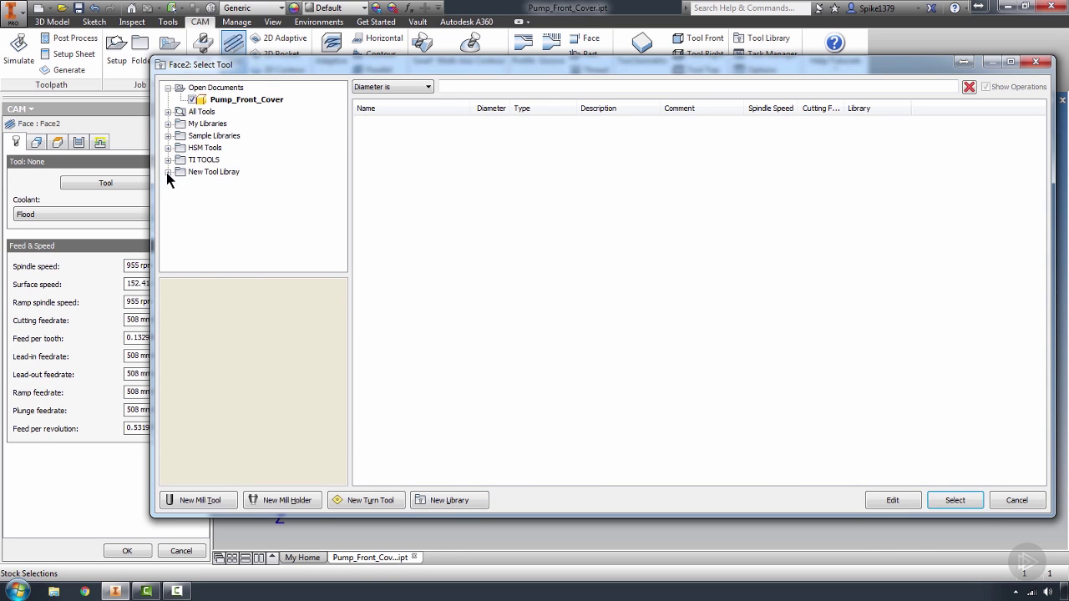
pyautogui.click(168, 171)
pyautogui.click(168, 171)
# Create a folder named "new tools" on the STAN JR (E:) drive and add it as a tool library folder
pyautogui.rightClick(276, 166)
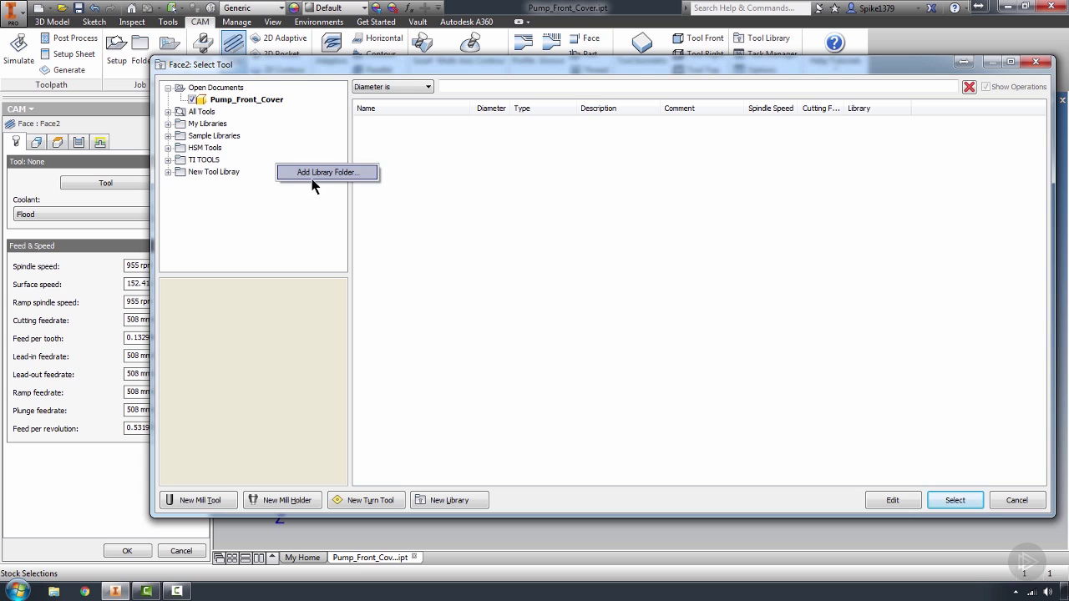
pyautogui.click(318, 172)
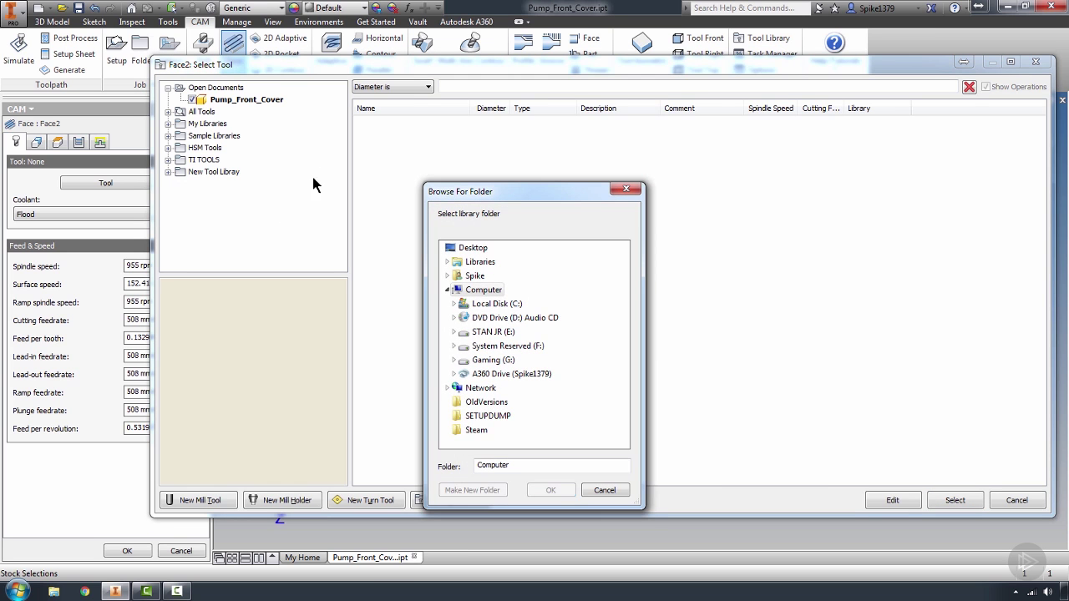
pyautogui.moveTo(511, 192); pyautogui.dragTo(478, 110)
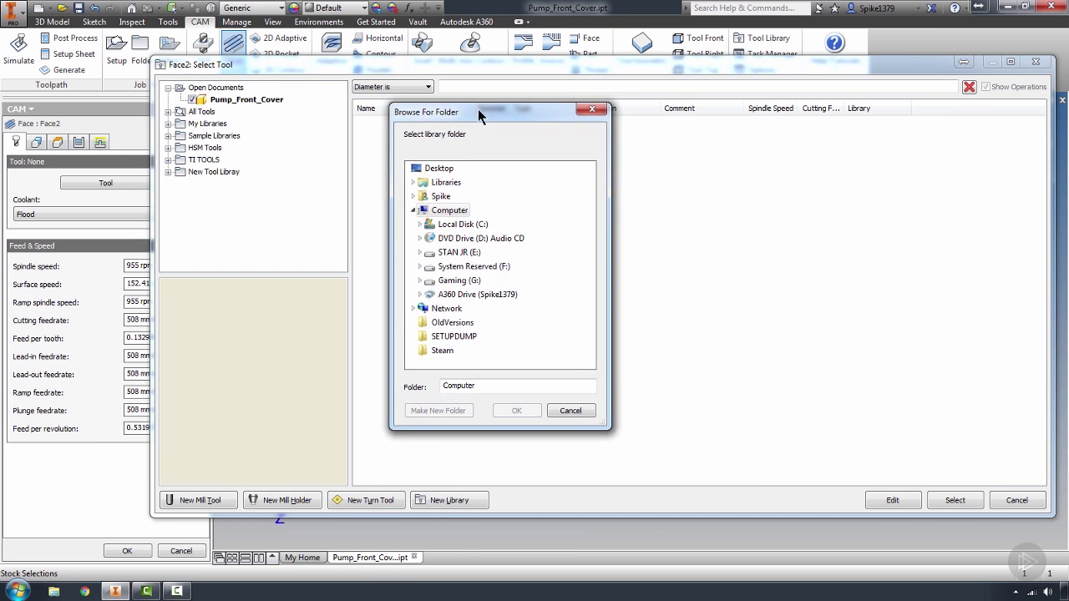
pyautogui.doubleClick(451, 253)
pyautogui.moveTo(590, 242); pyautogui.dragTo(591, 201)
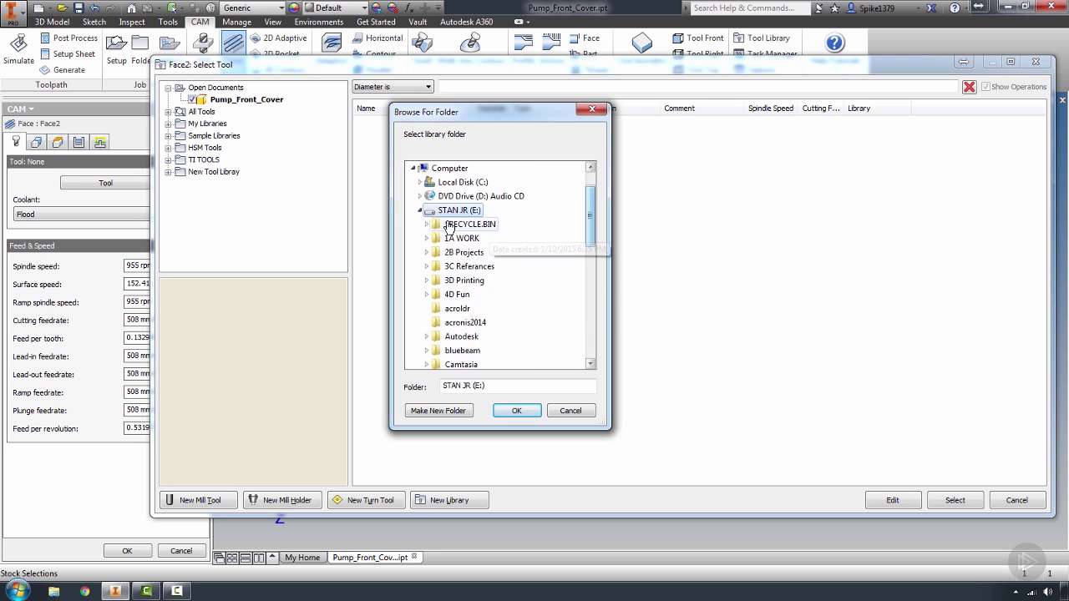
pyautogui.click(438, 412)
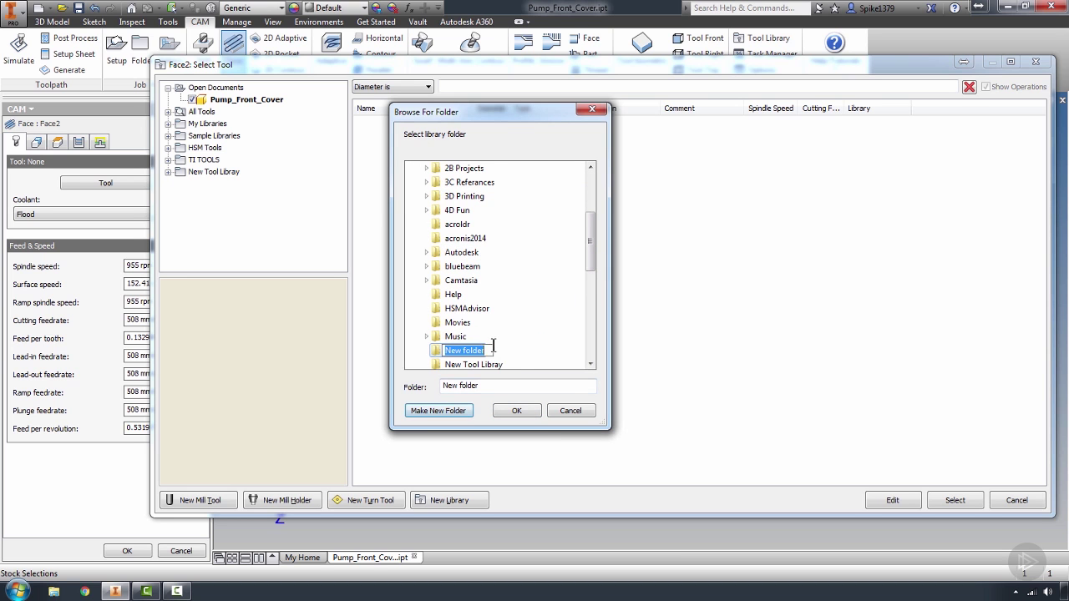
pyautogui.press('BackSpace')
pyautogui.write('new tools')
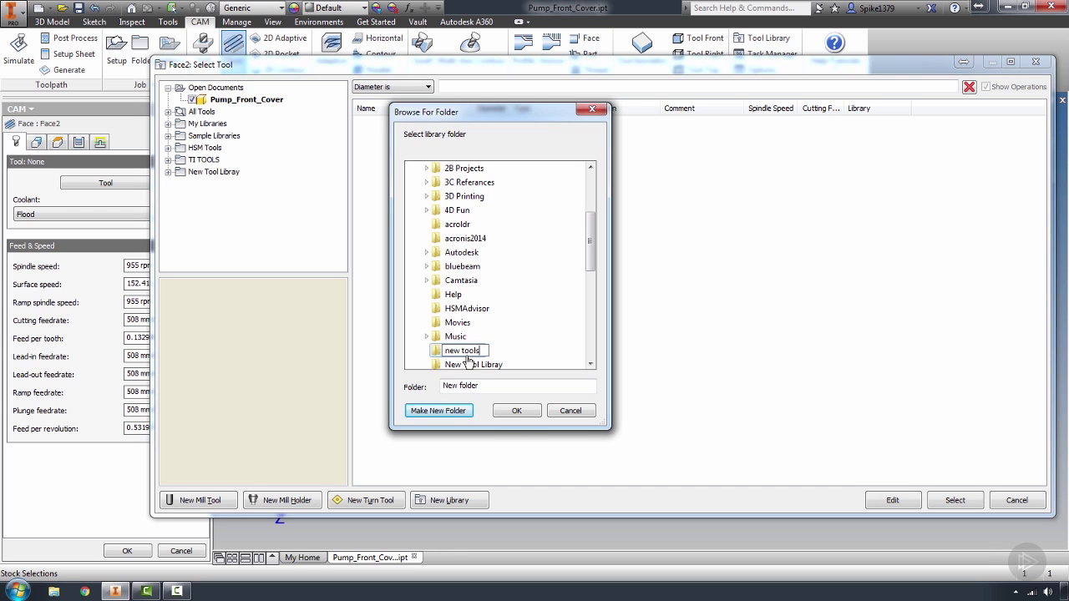
pyautogui.click(516, 411)
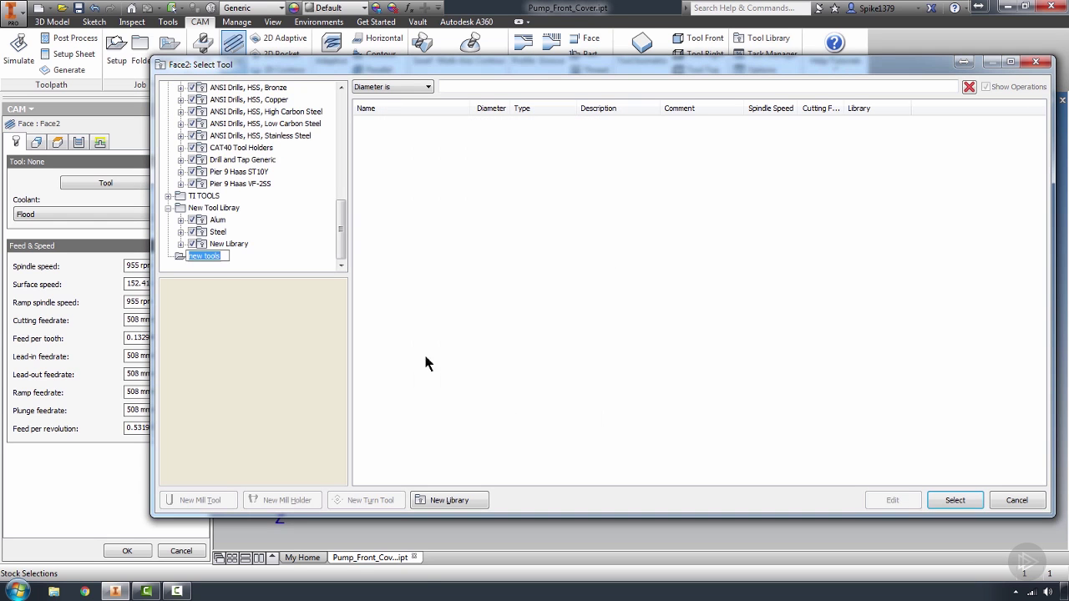
# Collapse the New Tool Libray, HSM Tools and Sample Libraries folders in the library tree
pyautogui.click(168, 208)
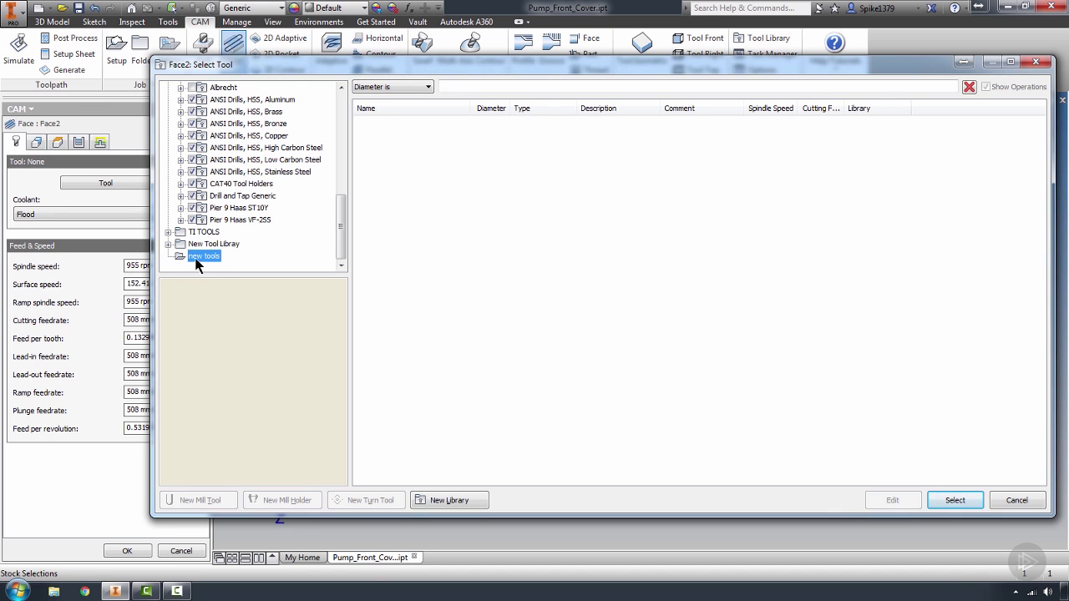
pyautogui.scroll(2, 345, 199)
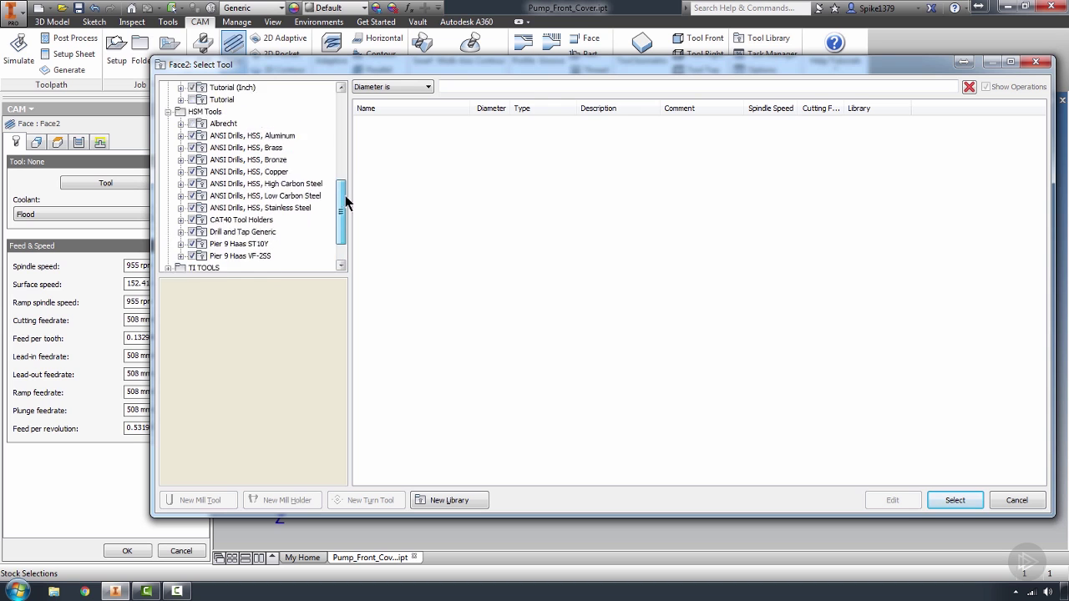
pyautogui.click(167, 134)
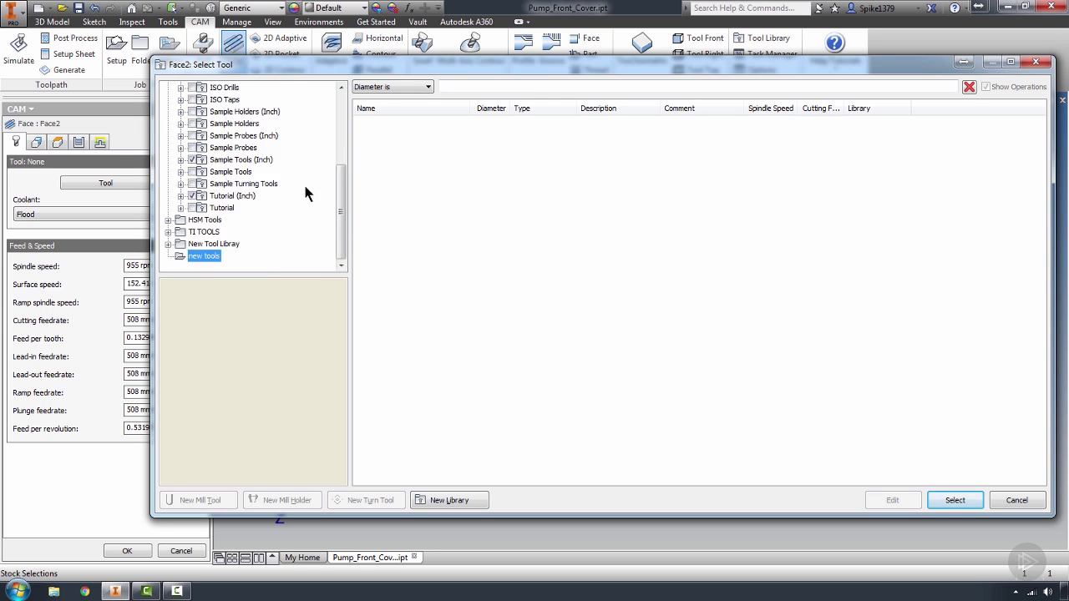
pyautogui.scroll(3, 303, 182)
pyautogui.click(168, 160)
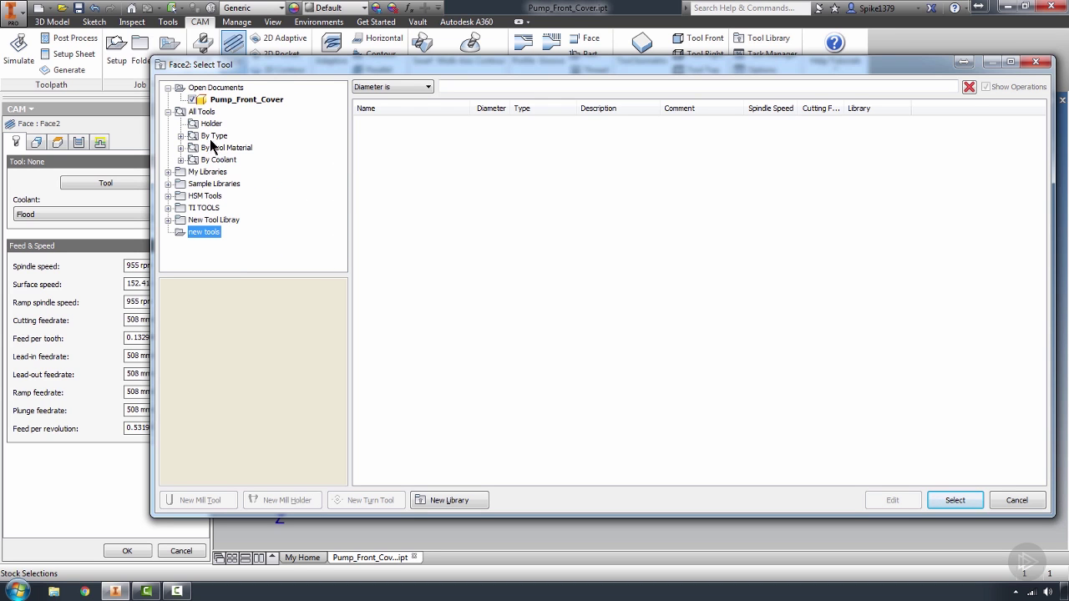
# Browse the libraries in the Sample Libraries folder and check the contents of the new tools folder
pyautogui.click(191, 182)
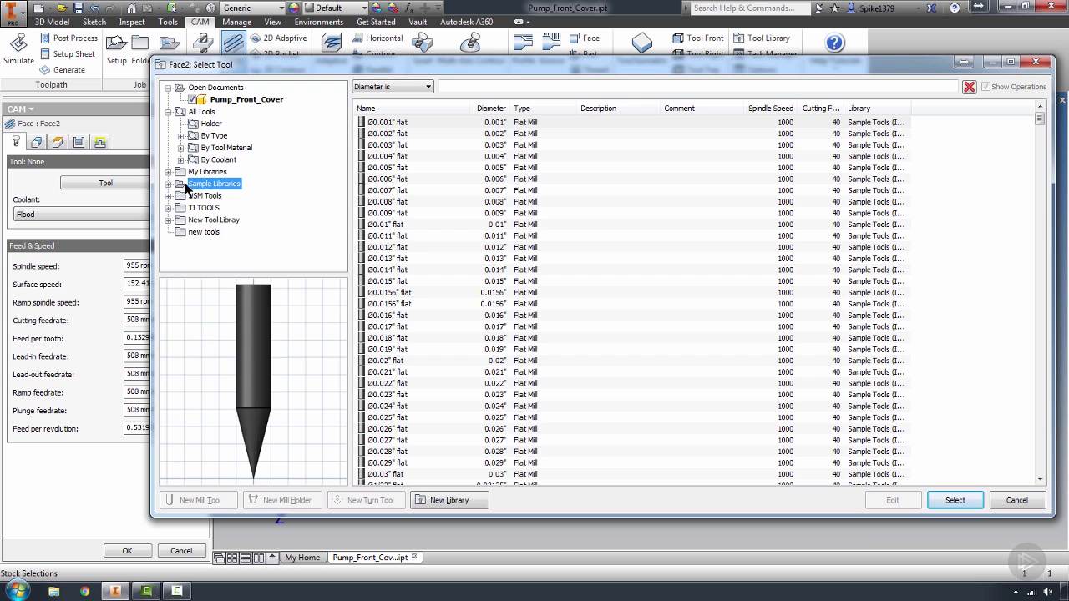
pyautogui.click(168, 183)
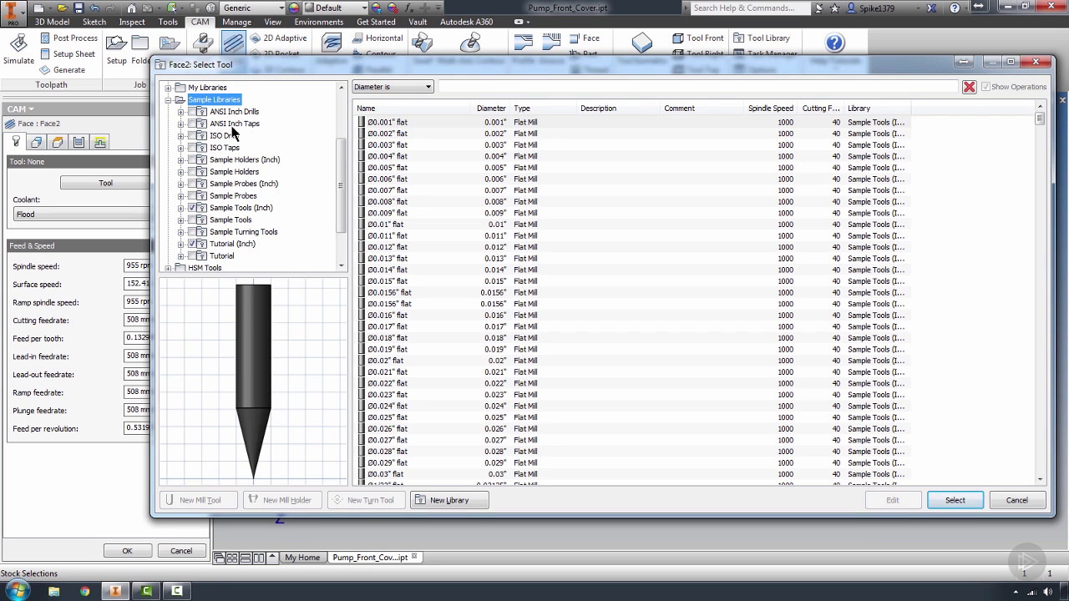
pyautogui.scroll(-2, 342, 179)
pyautogui.scroll(2, 342, 163)
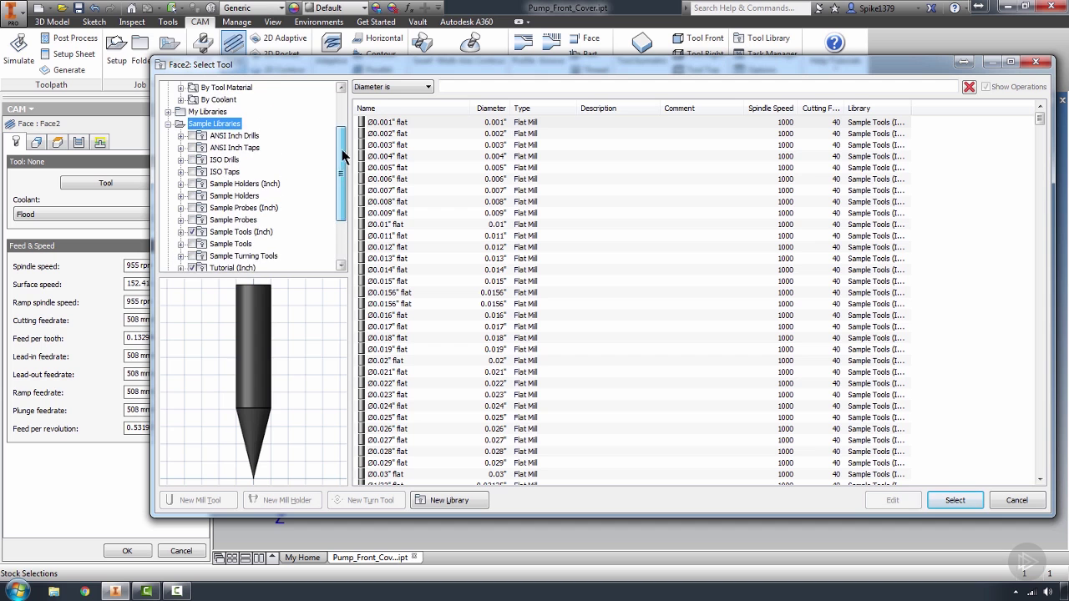
pyautogui.scroll(-1, 342, 209)
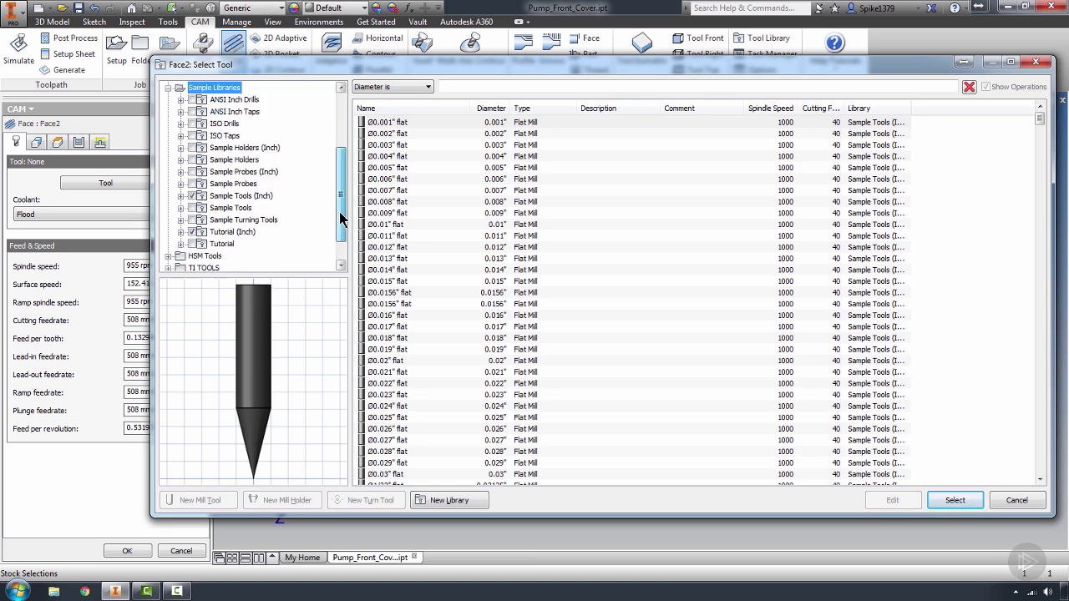
pyautogui.scroll(-1, 340, 218)
pyautogui.click(203, 257)
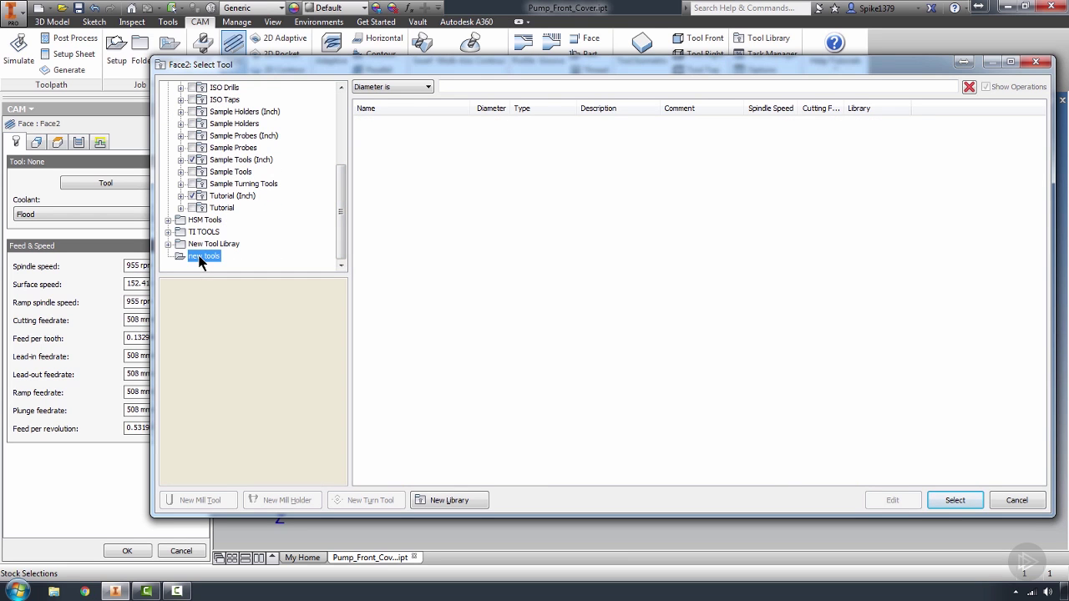
# Assign the #1 - Ø2" face mill from the Tutorial (Inch) library to the Face2 operation
pyautogui.click(225, 196)
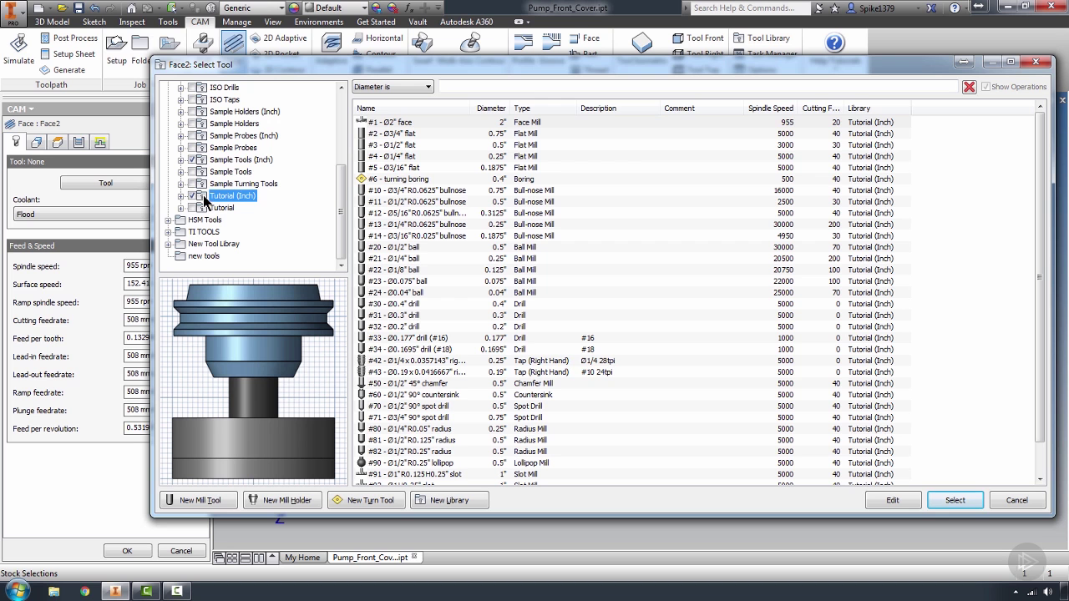
pyautogui.click(380, 124)
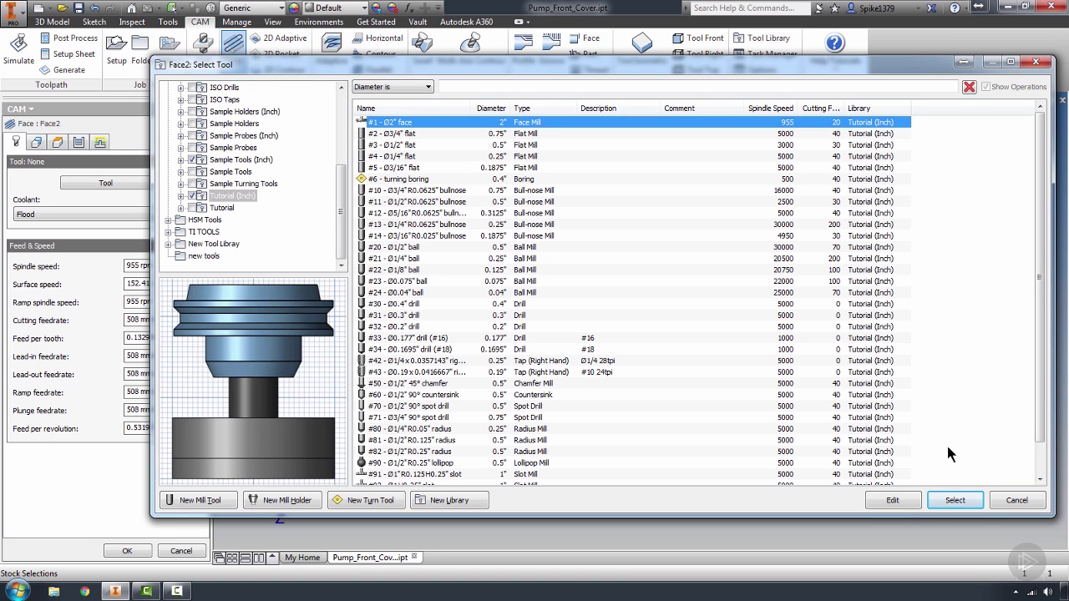
pyautogui.click(955, 500)
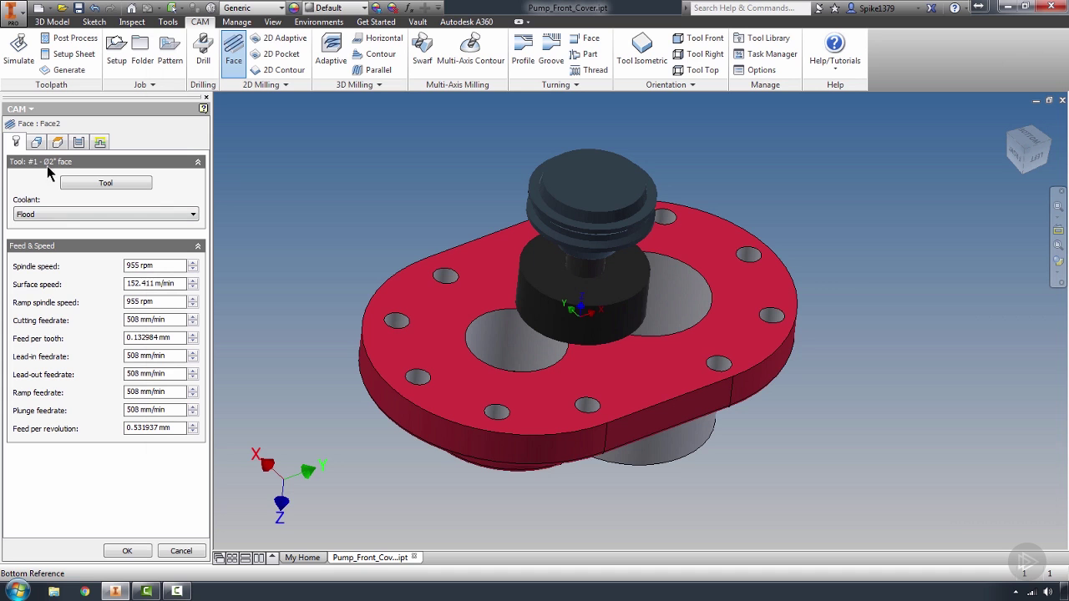
# Reopen the tool selection for Face2 and review the tools stored in the Pump_Front_Cover document
pyautogui.click(80, 180)
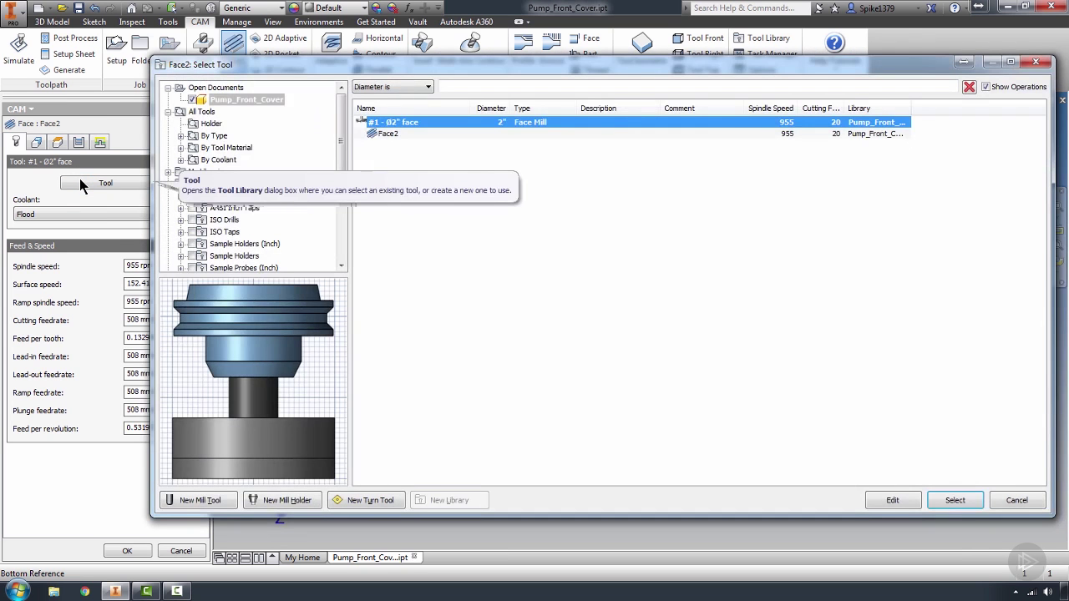
pyautogui.click(219, 100)
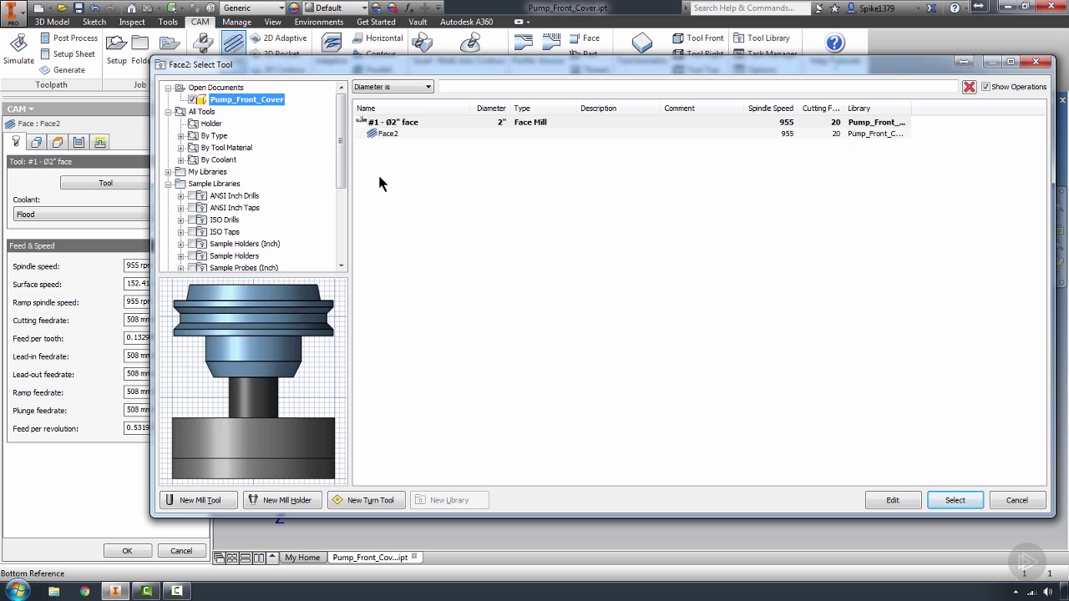
pyautogui.moveTo(340, 155); pyautogui.dragTo(340, 200)
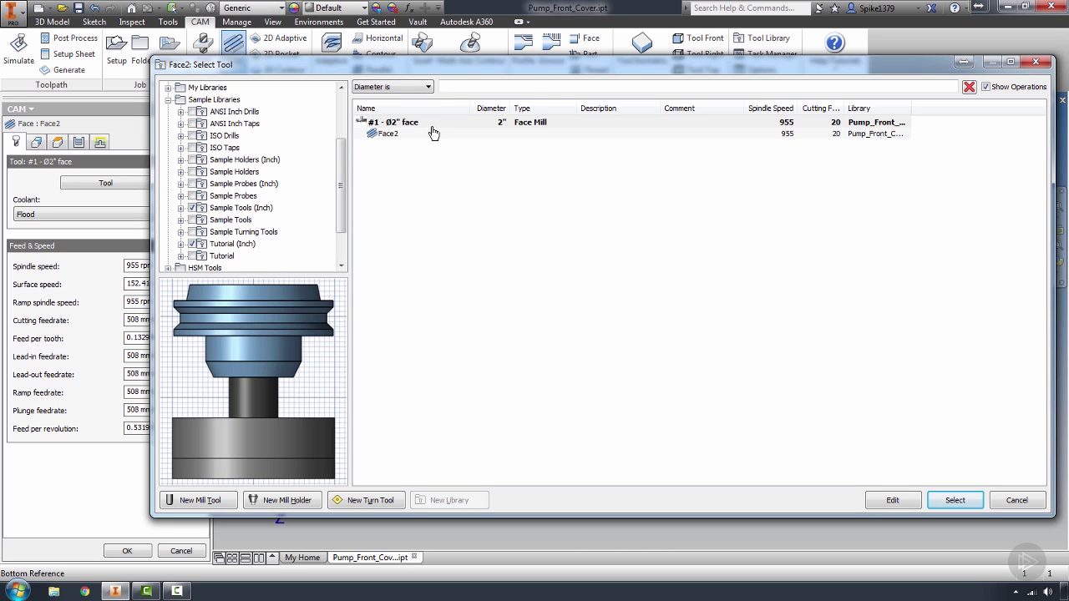
pyautogui.moveTo(340, 163); pyautogui.dragTo(343, 121)
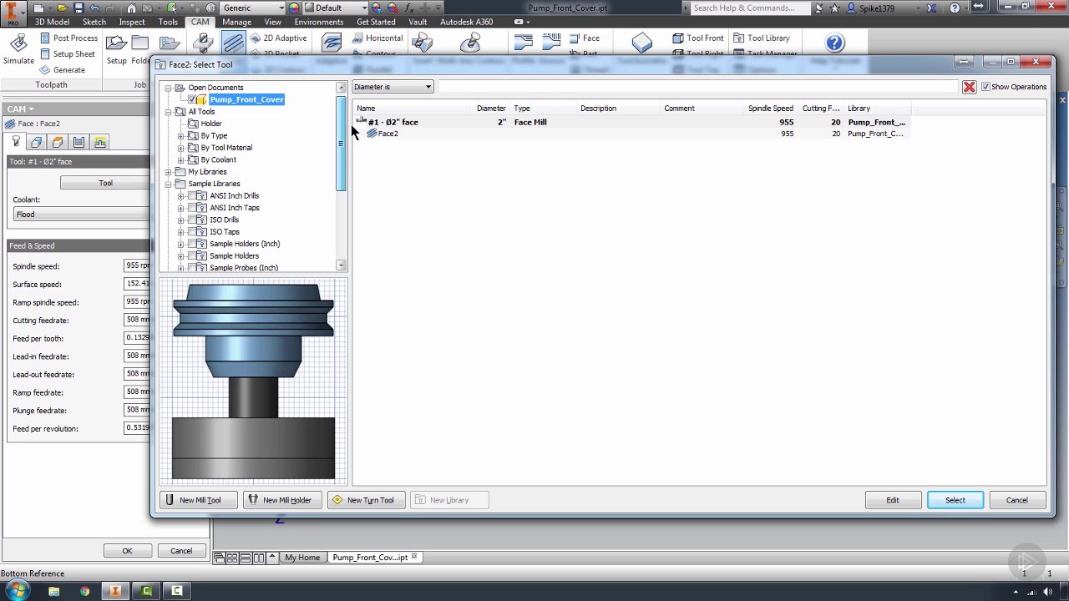
pyautogui.rightClick(405, 127)
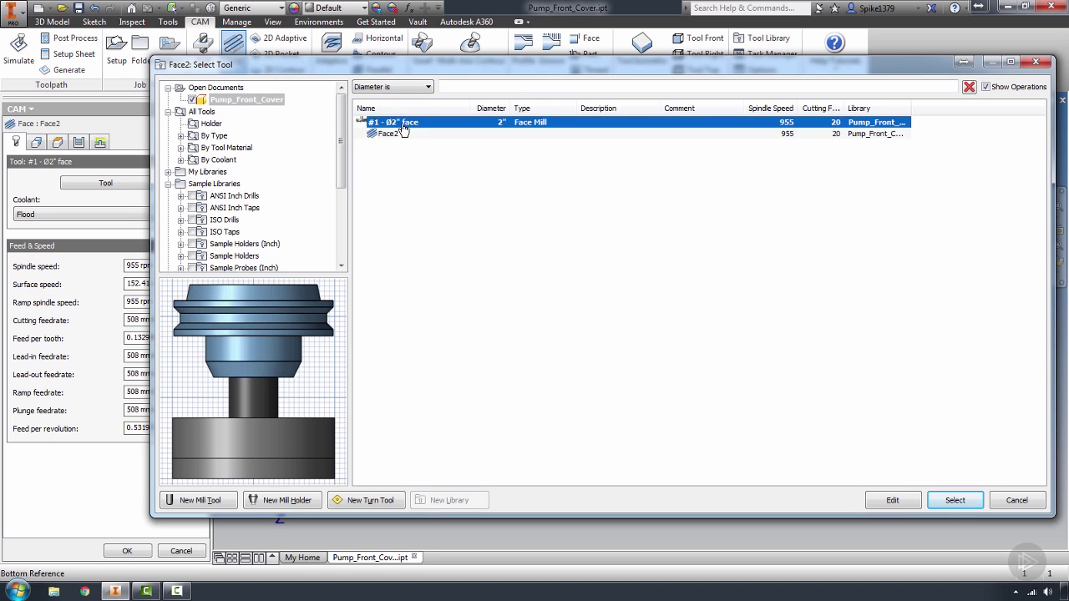
pyautogui.click(418, 137)
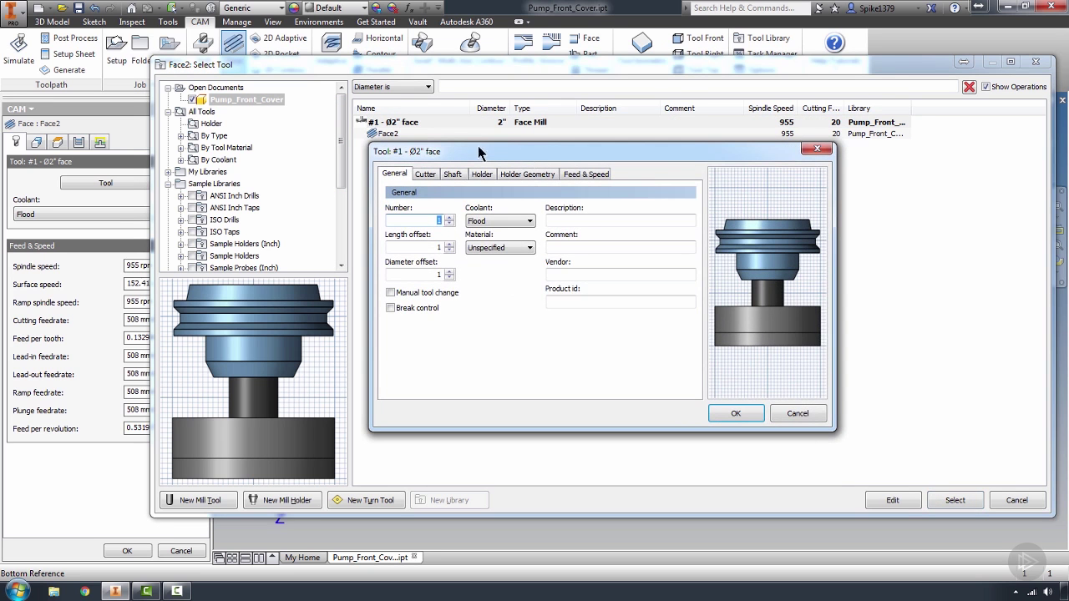
pyautogui.click(816, 148)
# Open the #1 - Ø2" face mill for editing and review its general settings, cutter types and dimensions, and shaft geometry
pyautogui.rightClick(386, 125)
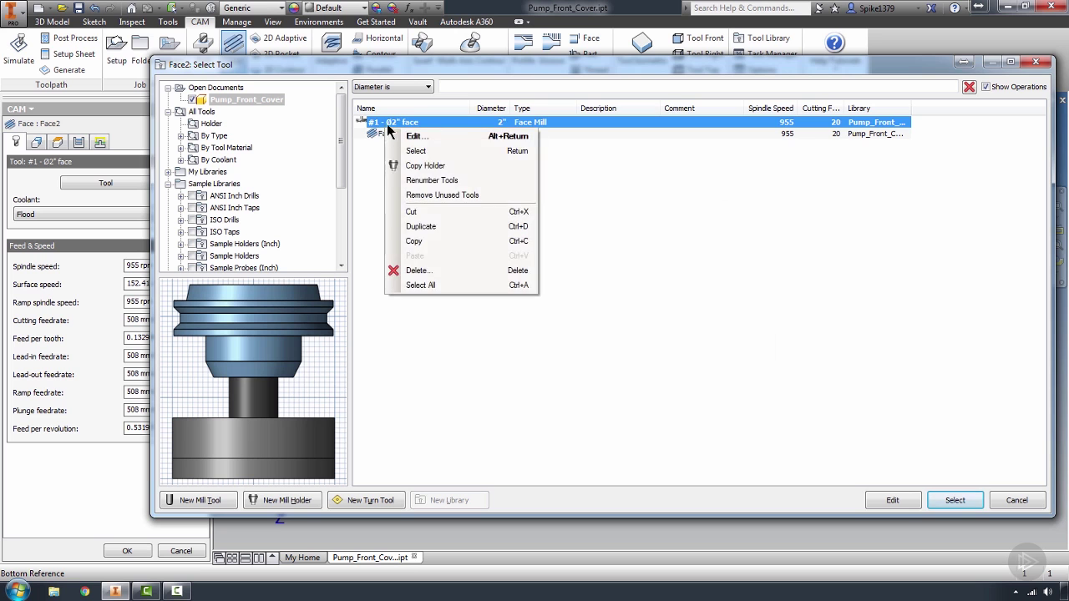
pyautogui.click(412, 136)
pyautogui.moveTo(430, 147)
pyautogui.mouseDown()
pyautogui.moveTo(466, 139)
pyautogui.moveTo(449, 150)
pyautogui.mouseUp()
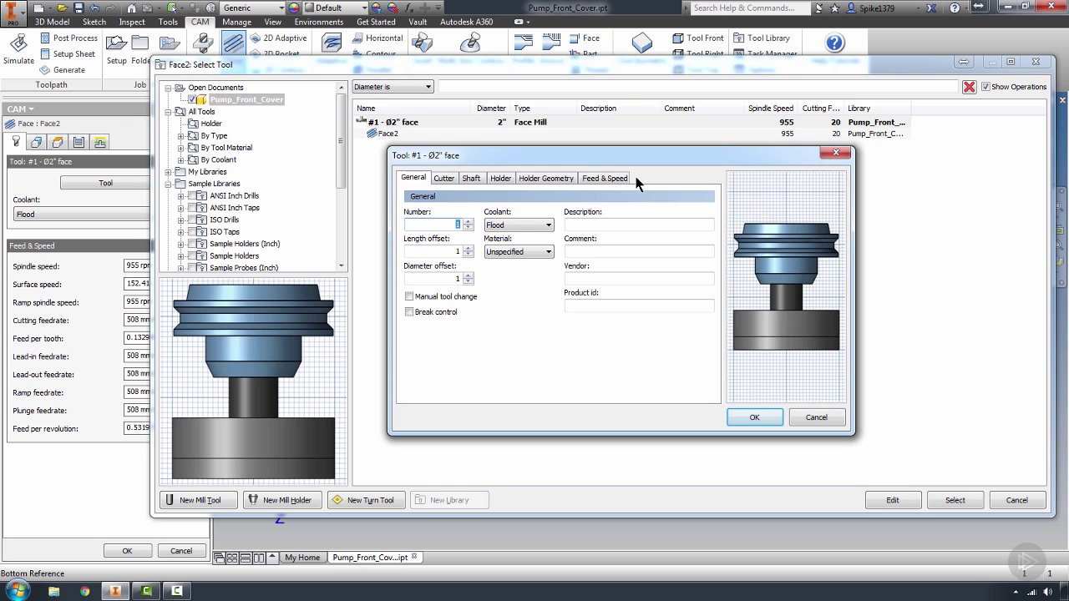
pyautogui.click(444, 179)
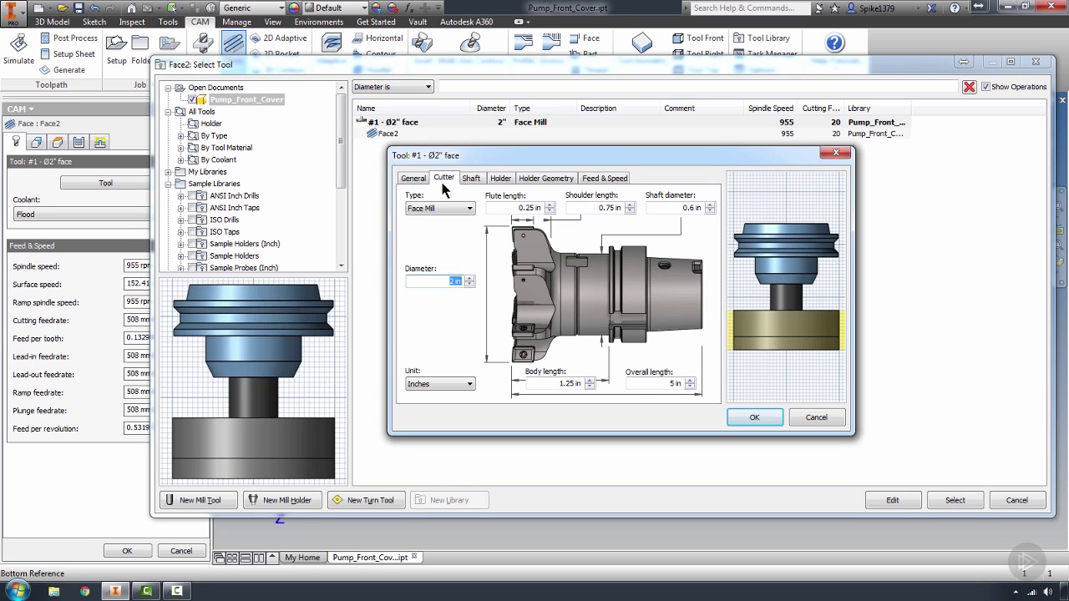
pyautogui.click(464, 208)
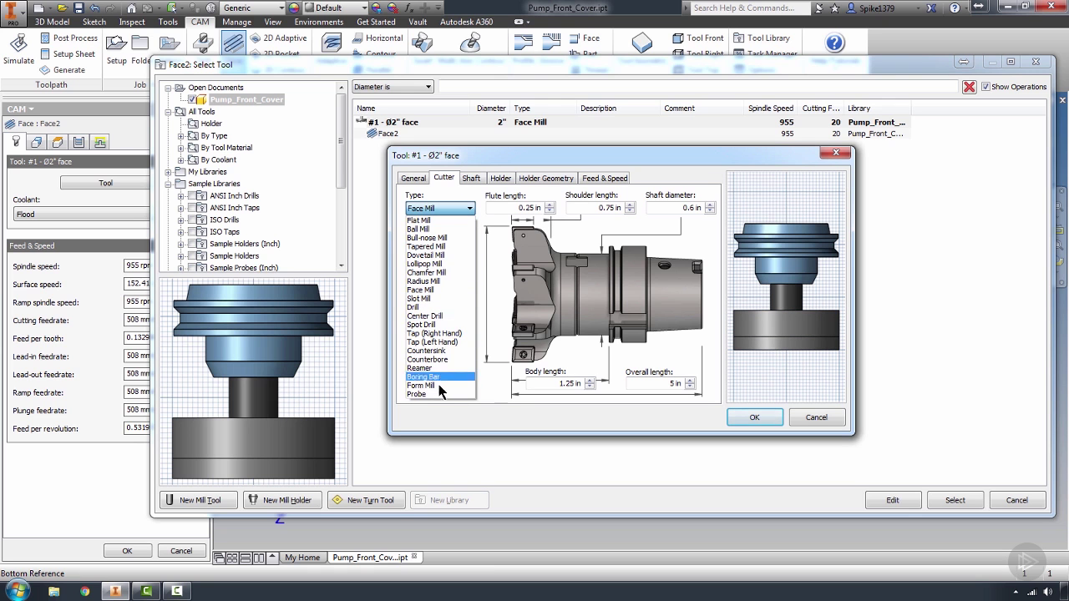
pyautogui.click(444, 210)
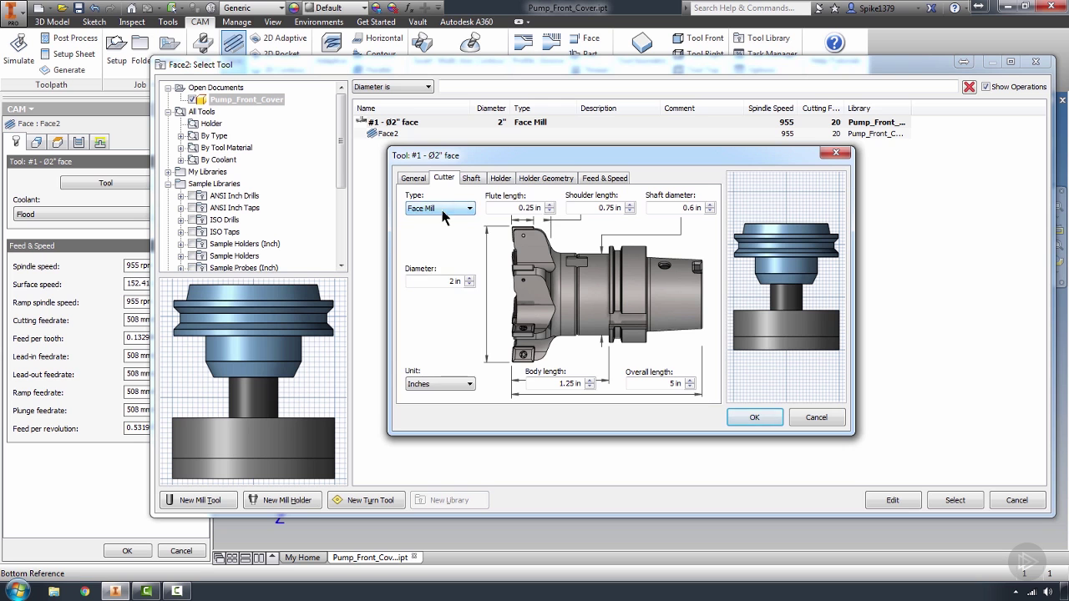
pyautogui.click(473, 178)
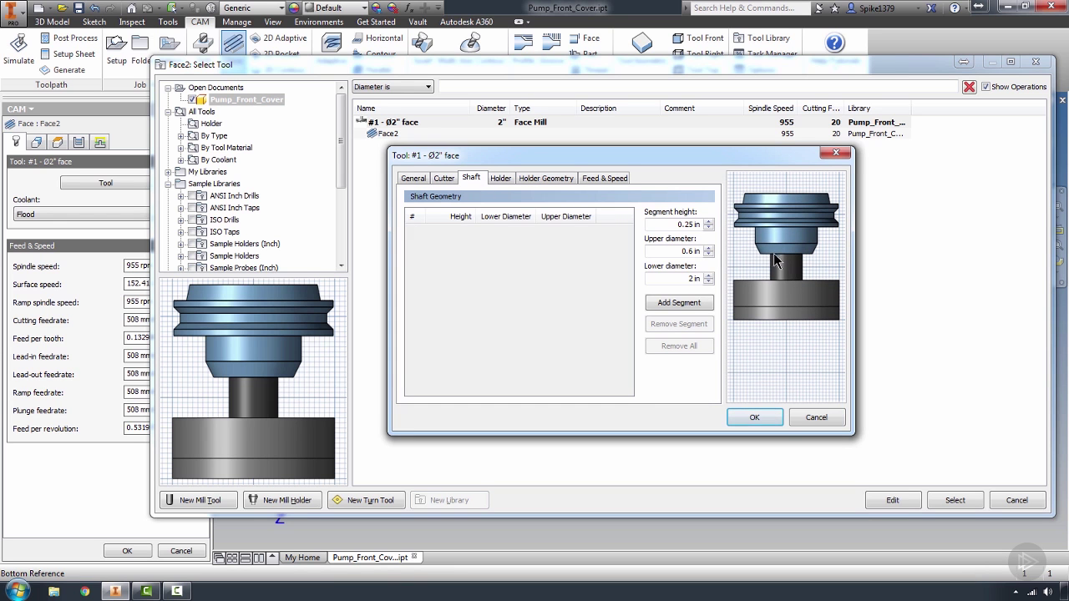
pyautogui.click(443, 178)
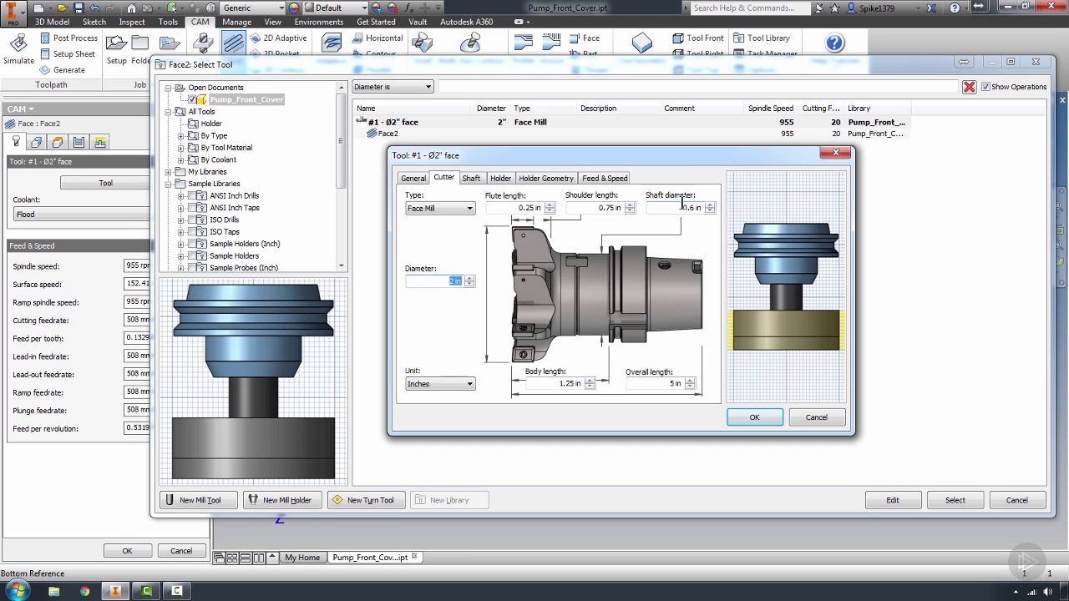
pyautogui.click(471, 179)
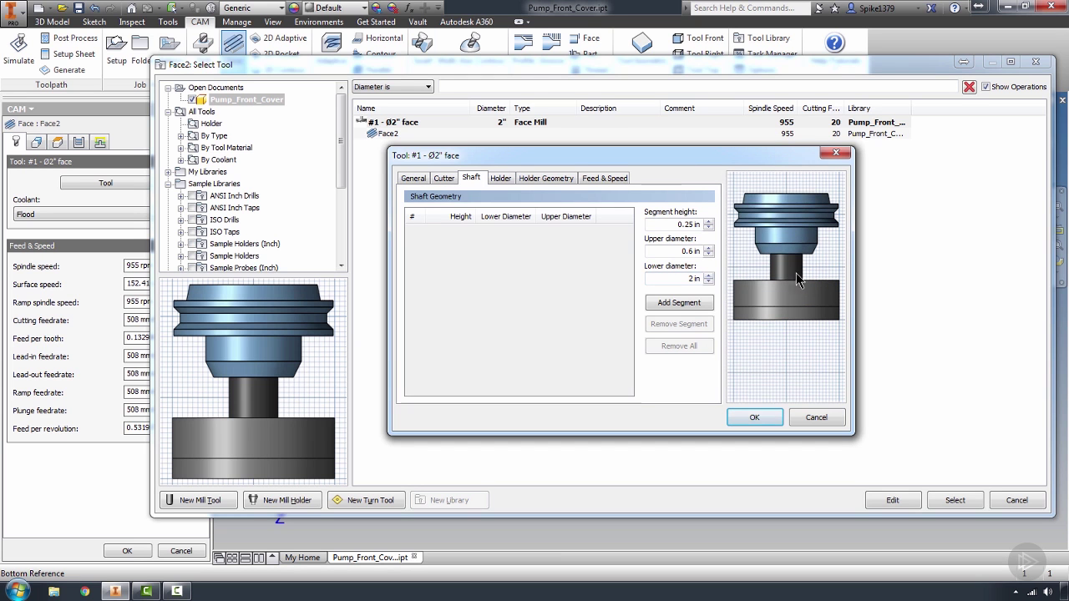
# Examine the face mill's holder details and go through the individual segments of its holder geometry
pyautogui.click(502, 179)
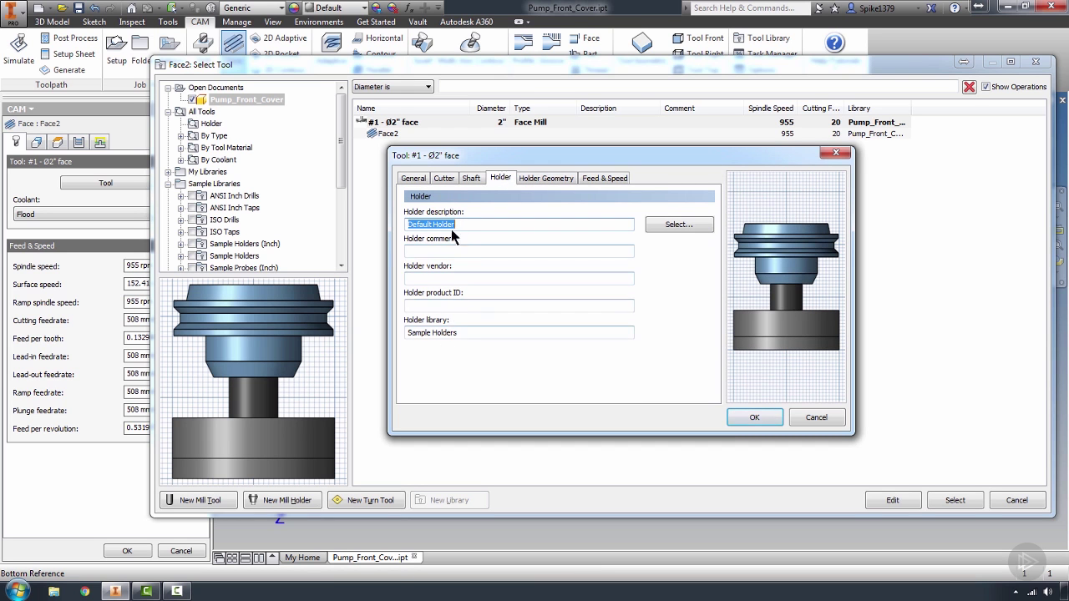
pyautogui.click(539, 178)
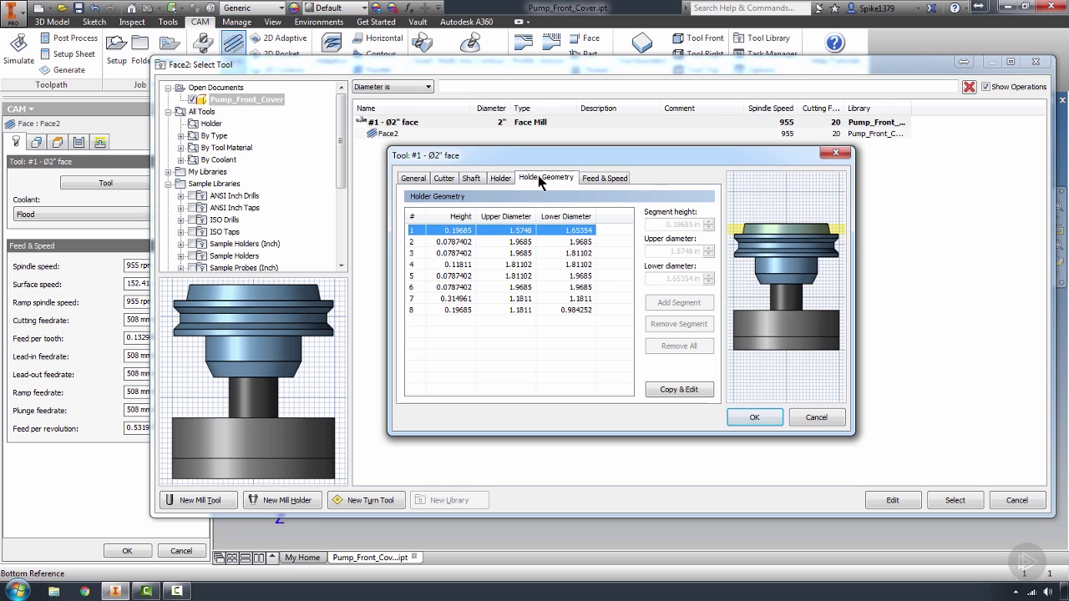
pyautogui.click(511, 242)
pyautogui.click(509, 253)
pyautogui.click(510, 264)
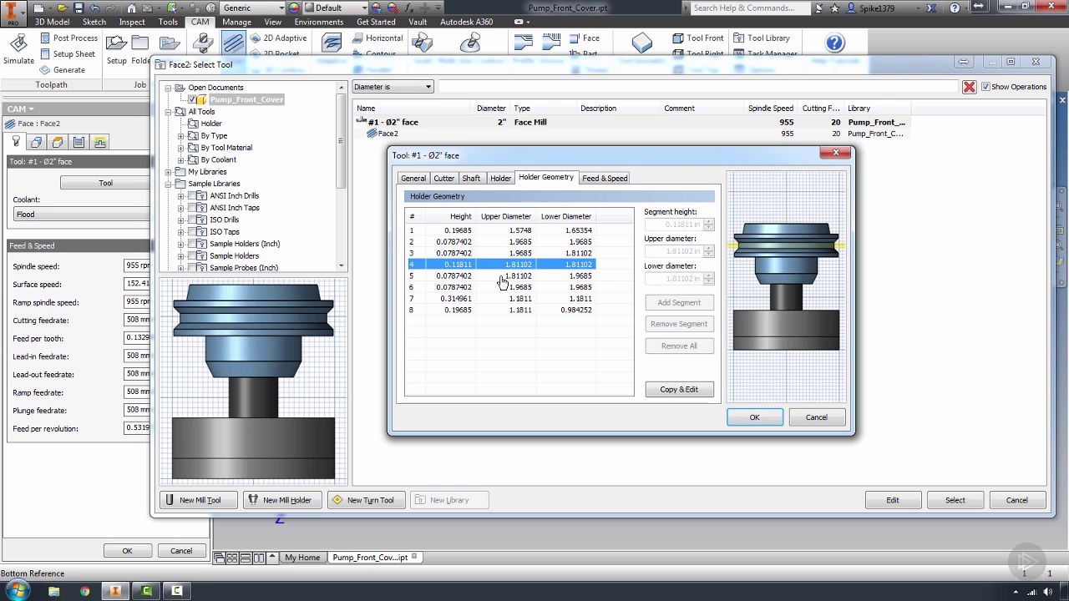
pyautogui.click(505, 277)
pyautogui.click(518, 298)
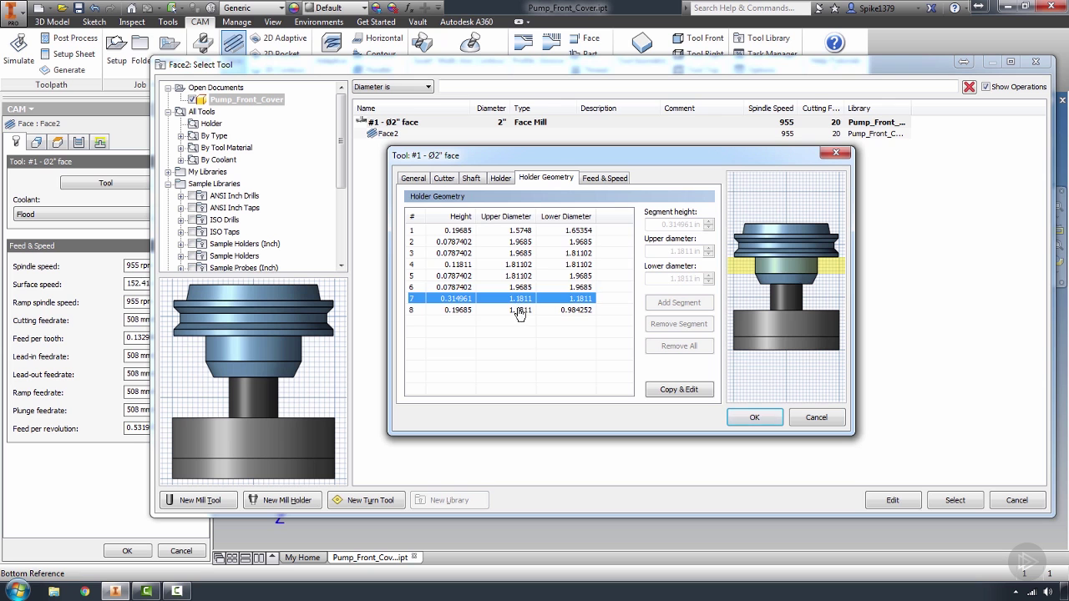
pyautogui.click(519, 311)
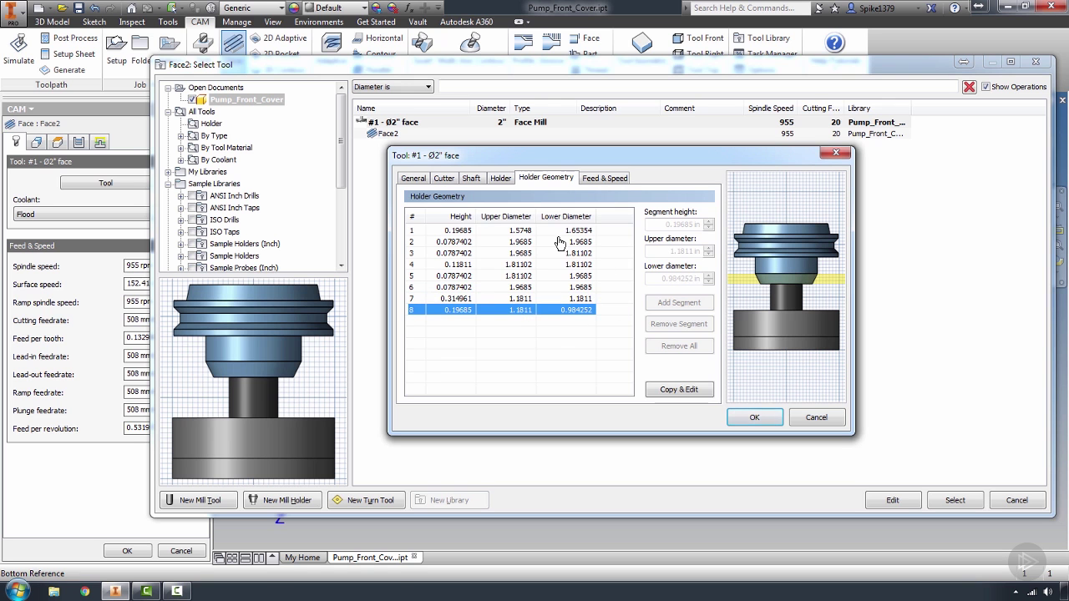
pyautogui.click(480, 177)
pyautogui.click(501, 178)
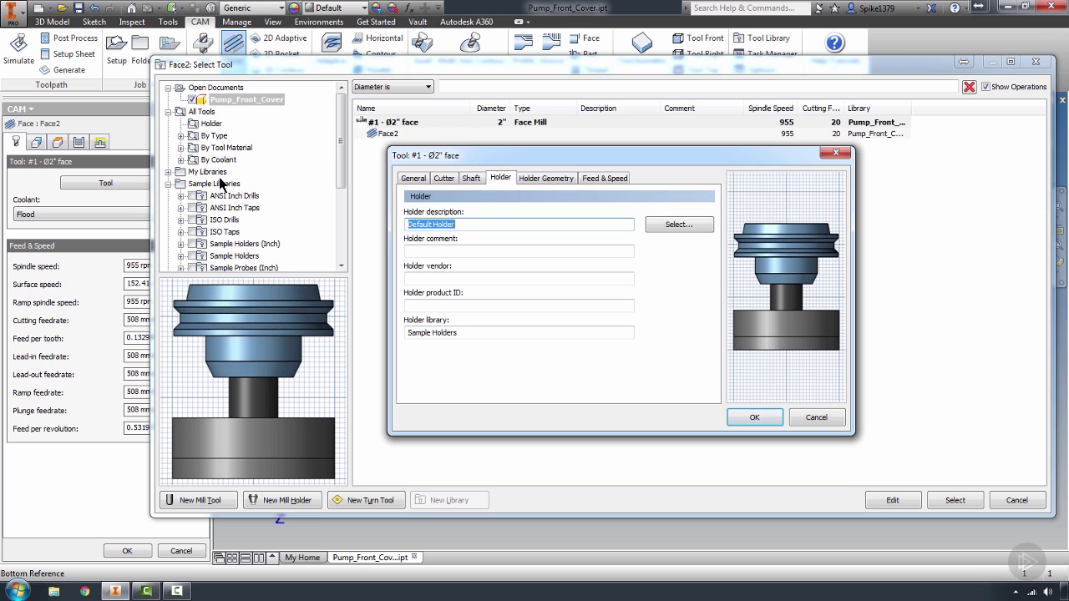
pyautogui.click(344, 153)
pyautogui.click(546, 178)
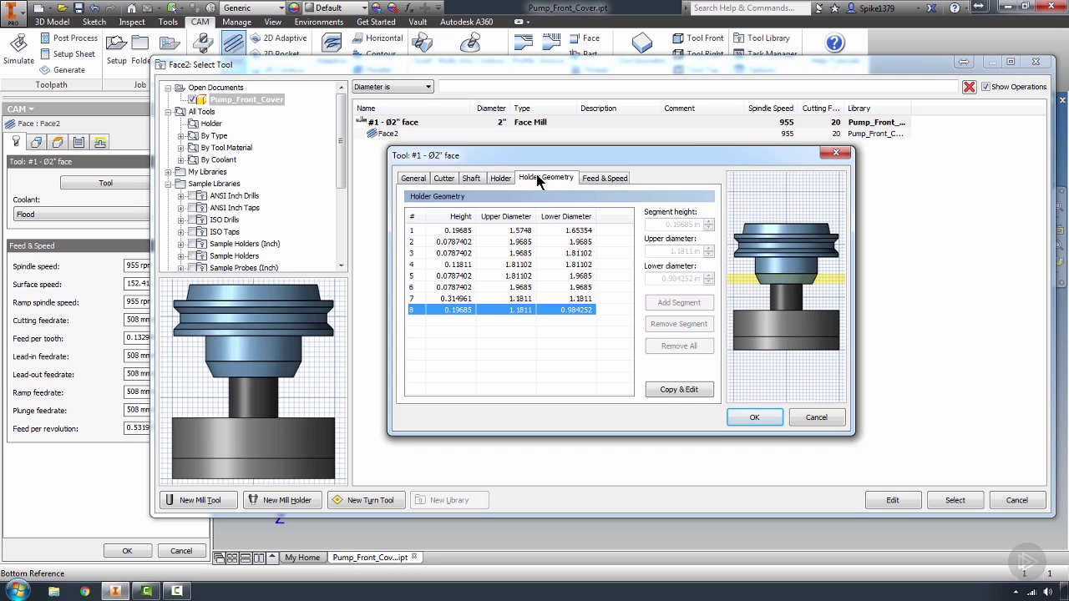
# Try a lower diameter of 1.75 in for the first segment in an editable copy of the holder geometry, then discard the tool edits
pyautogui.click(678, 390)
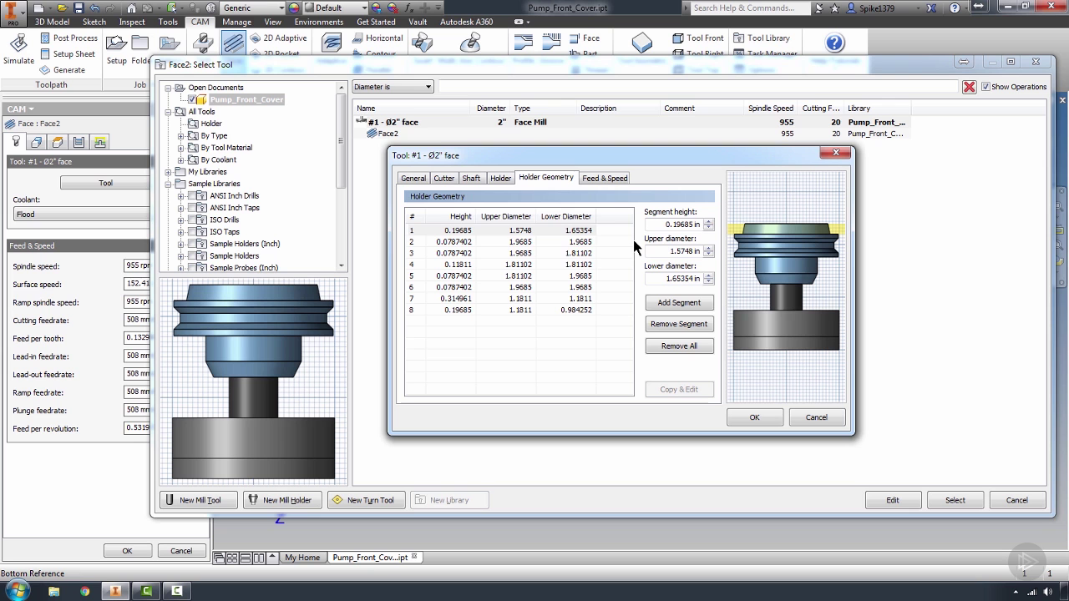
pyautogui.click(485, 243)
pyautogui.click(487, 231)
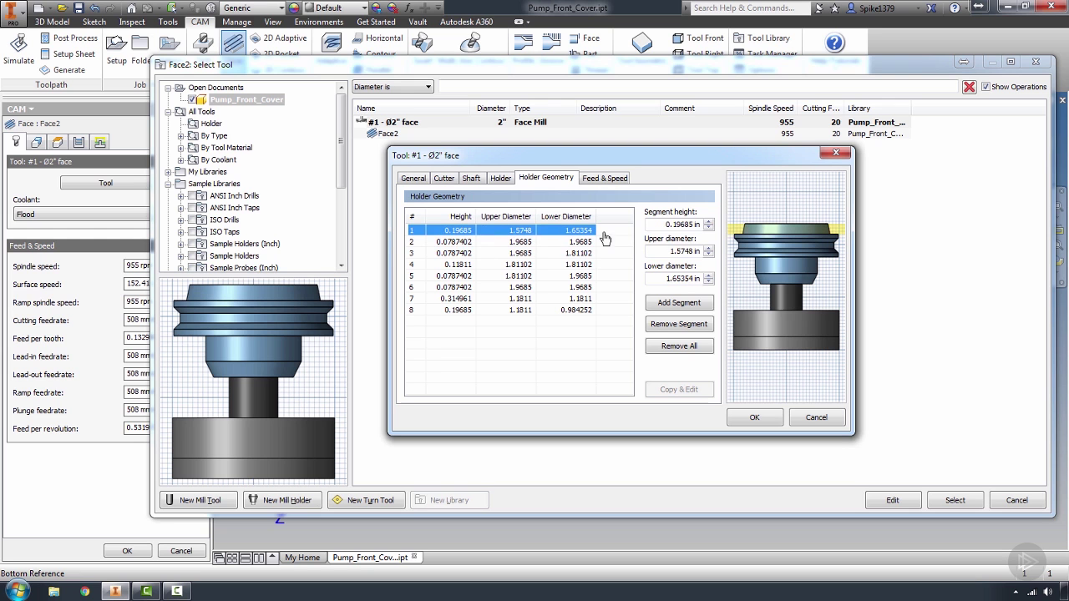
pyautogui.click(657, 278)
pyautogui.write('1.75')
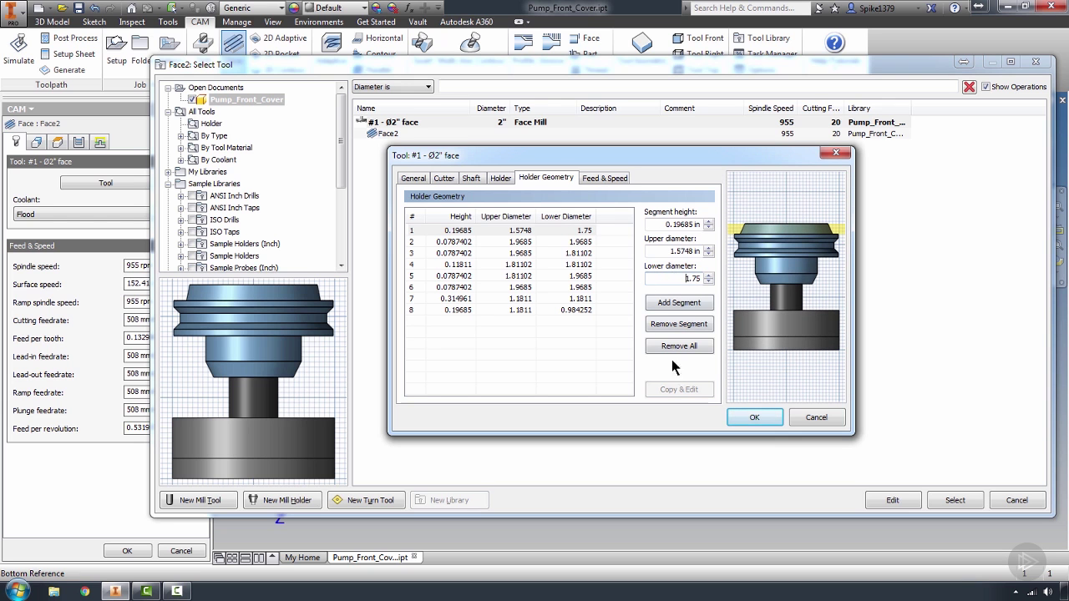
pyautogui.click(815, 417)
# Reopen the #1 - Ø2" face mill for editing and set its material to Carbide
pyautogui.rightClick(401, 123)
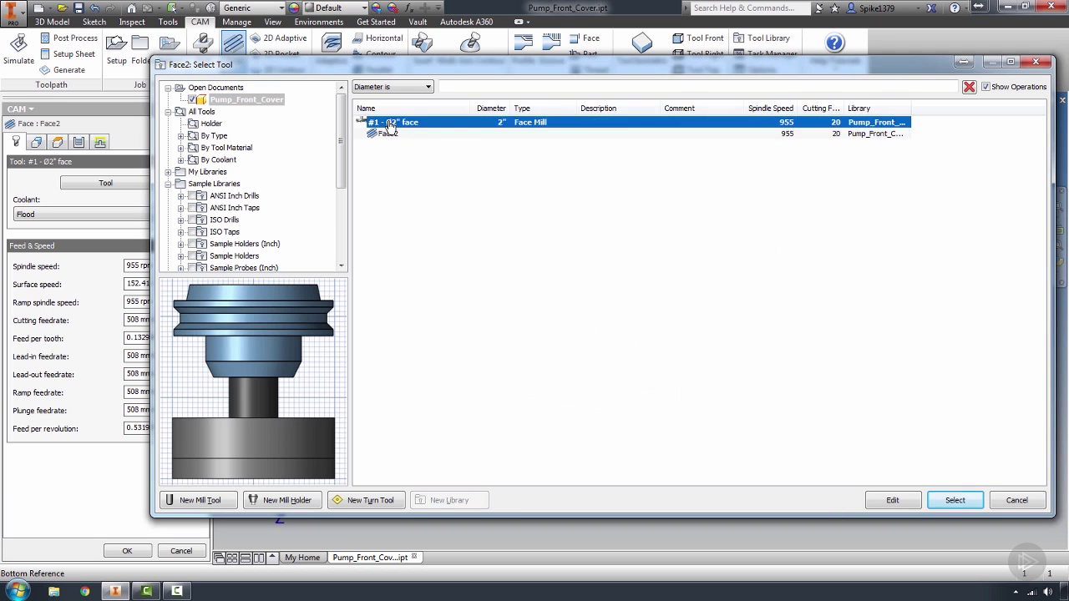
pyautogui.click(403, 129)
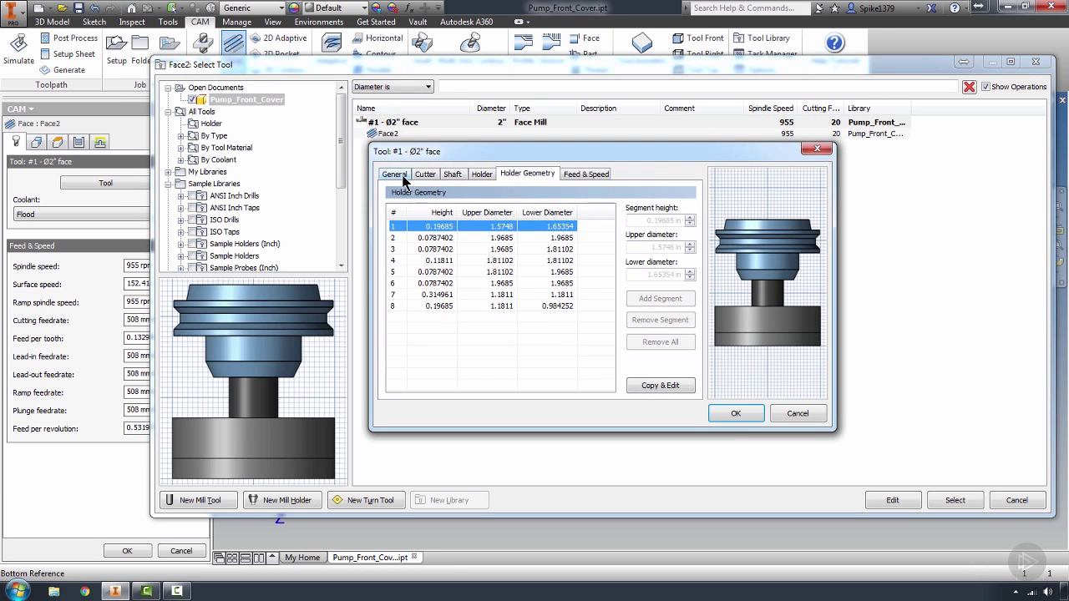
pyautogui.click(403, 177)
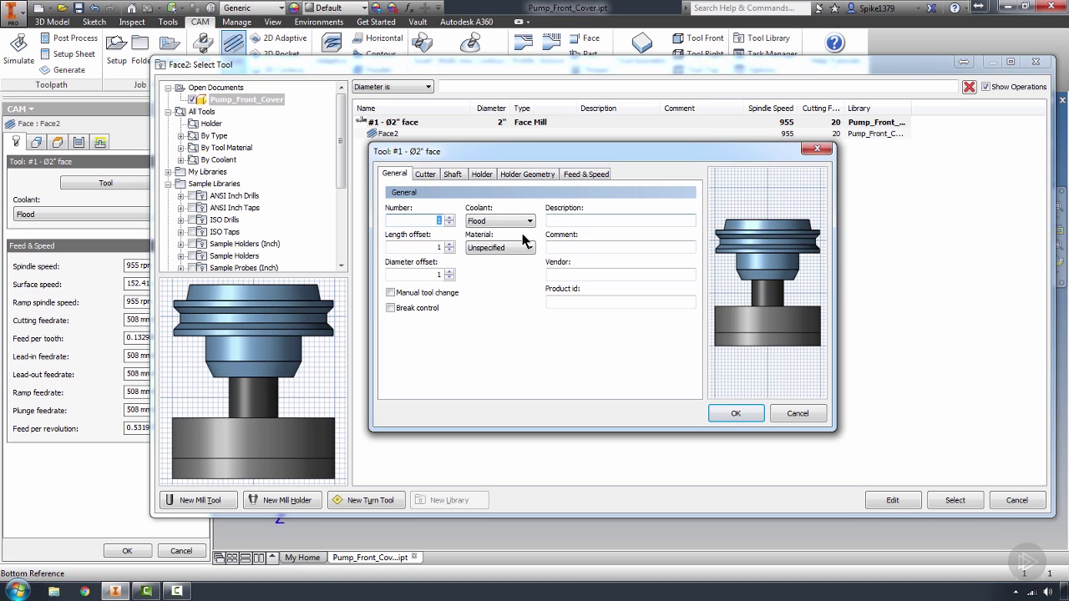
pyautogui.click(565, 220)
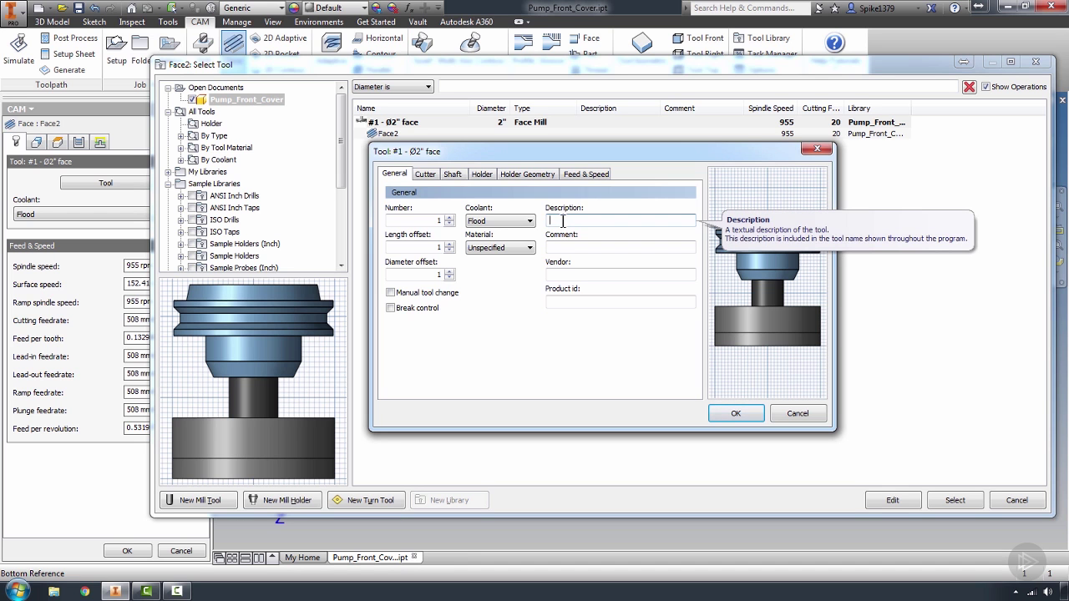
pyautogui.click(529, 249)
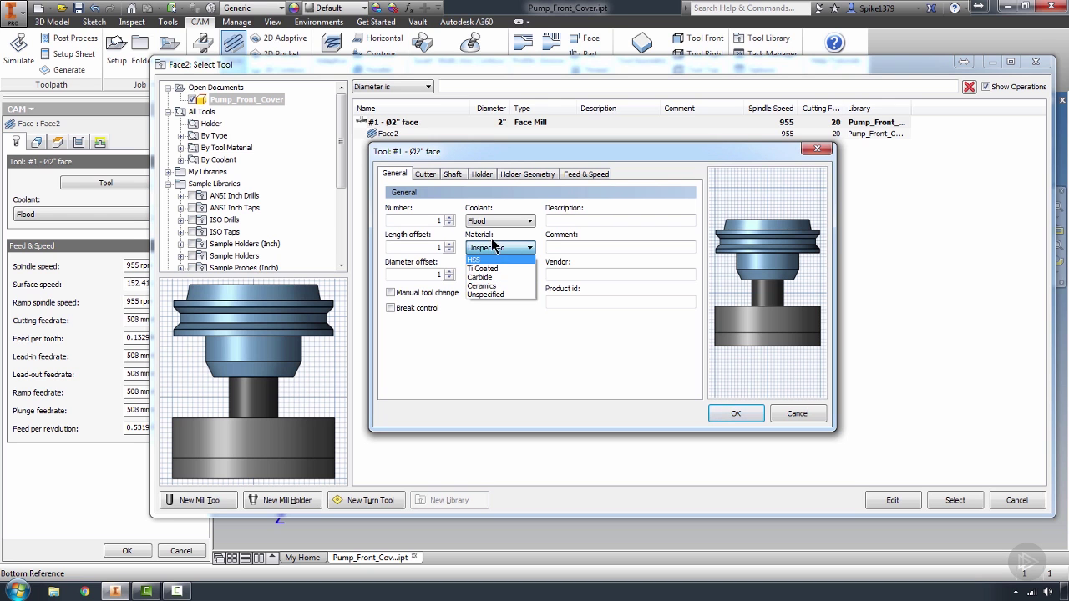
pyautogui.click(486, 277)
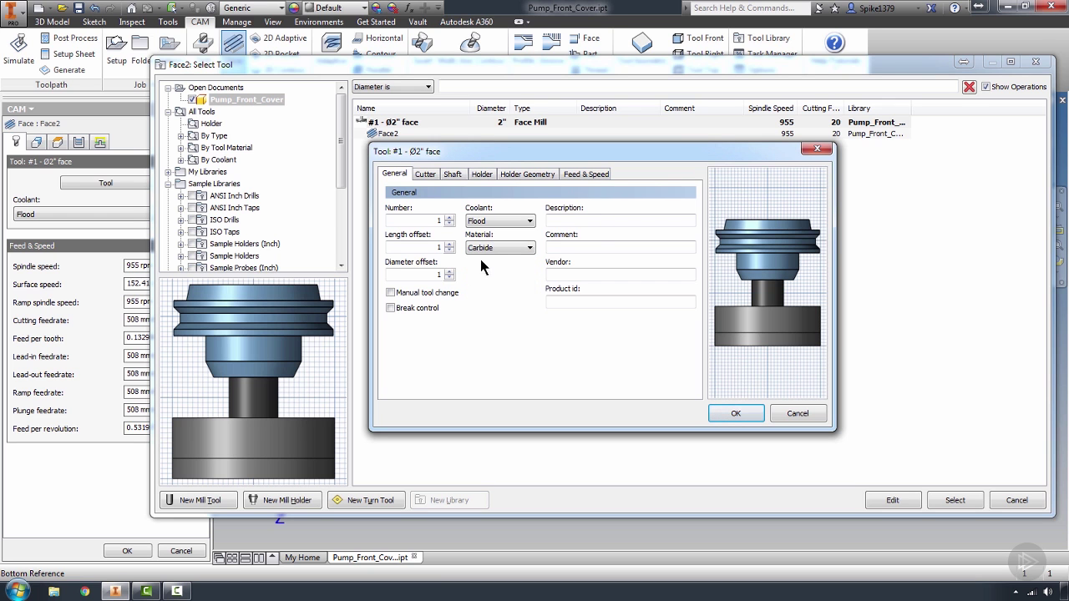
# Enter the tool description "2.0 Face Mill .1 FL (ALUM)"
pyautogui.click(581, 216)
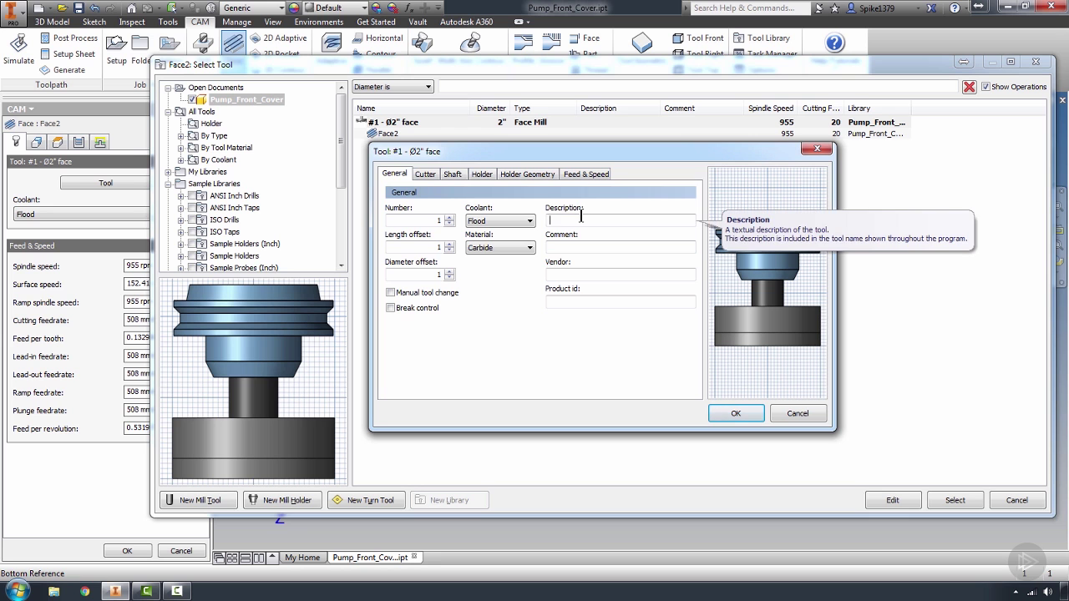
pyautogui.write('2.0 Face Mill')
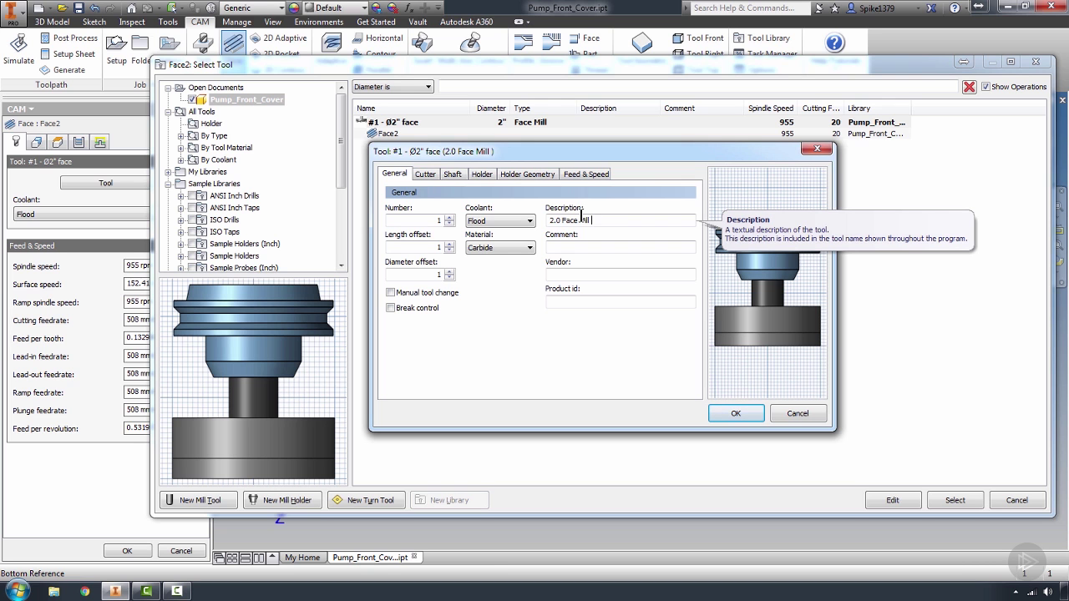
pyautogui.write('.1 fl')
pyautogui.press('BackSpace')
pyautogui.press('BackSpace')
pyautogui.write('FL')
pyautogui.write('(ALUM)')
# Copy the tool description into the comment, leaving the vendor and product ID empty
pyautogui.moveTo(637, 221); pyautogui.dragTo(549, 224)
pyautogui.rightClick(549, 224)
pyautogui.click(585, 267)
pyautogui.click(565, 249)
pyautogui.rightClick(565, 249)
pyautogui.click(558, 320)
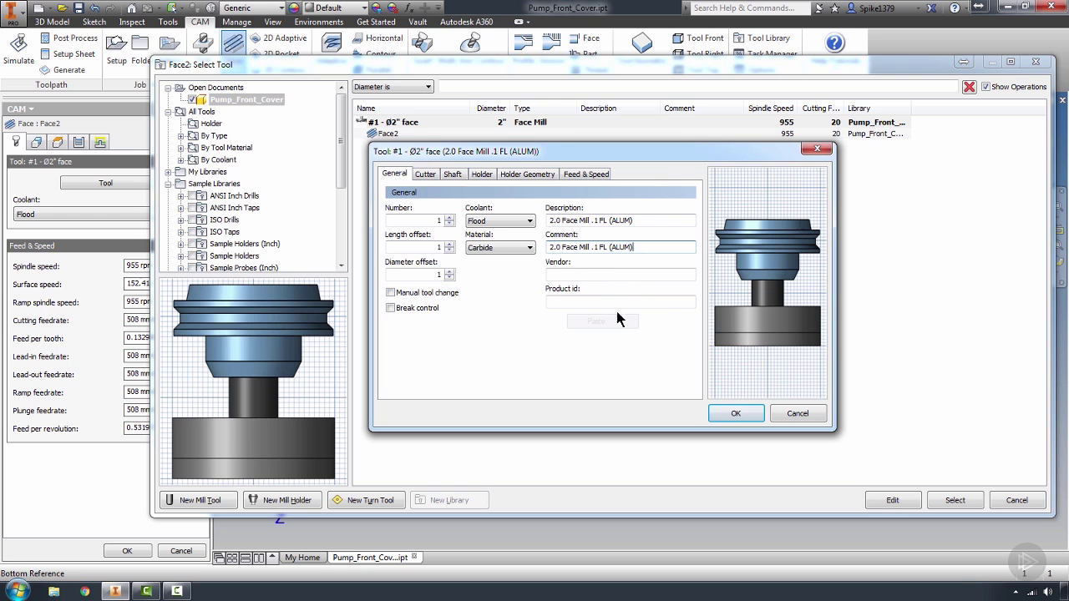
pyautogui.click(583, 276)
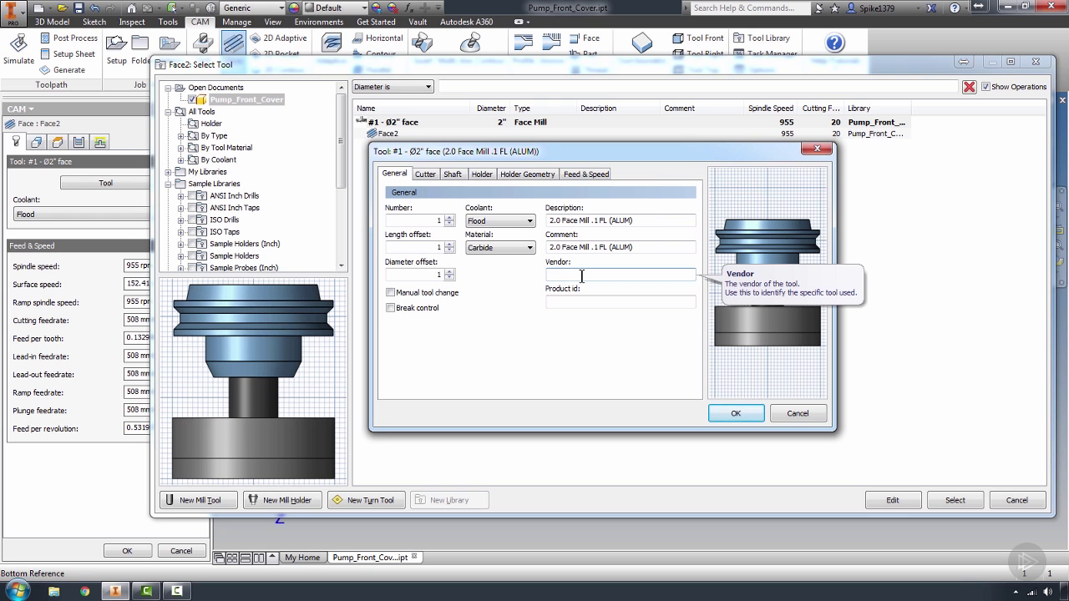
pyautogui.click(556, 303)
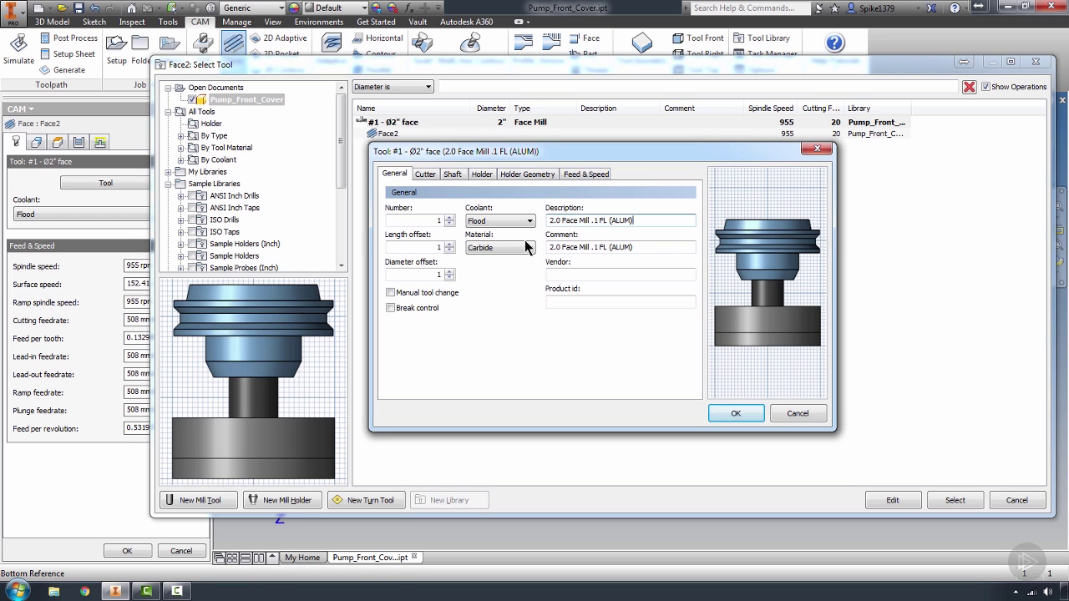
# Set the face mill's spindle speed to 1200 rpm in its feed and speed settings
pyautogui.click(424, 175)
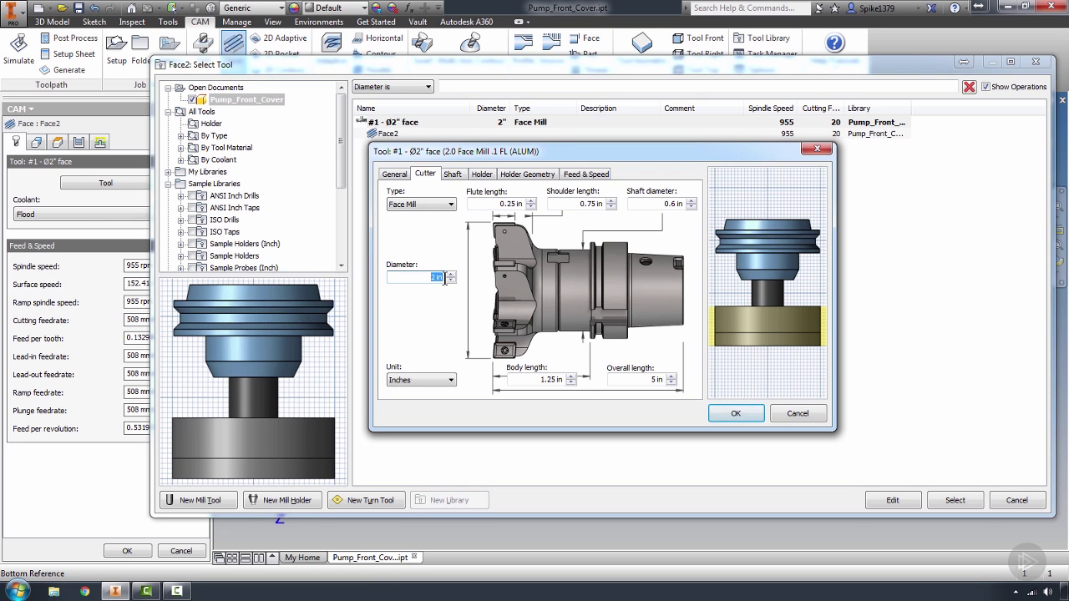
pyautogui.click(569, 177)
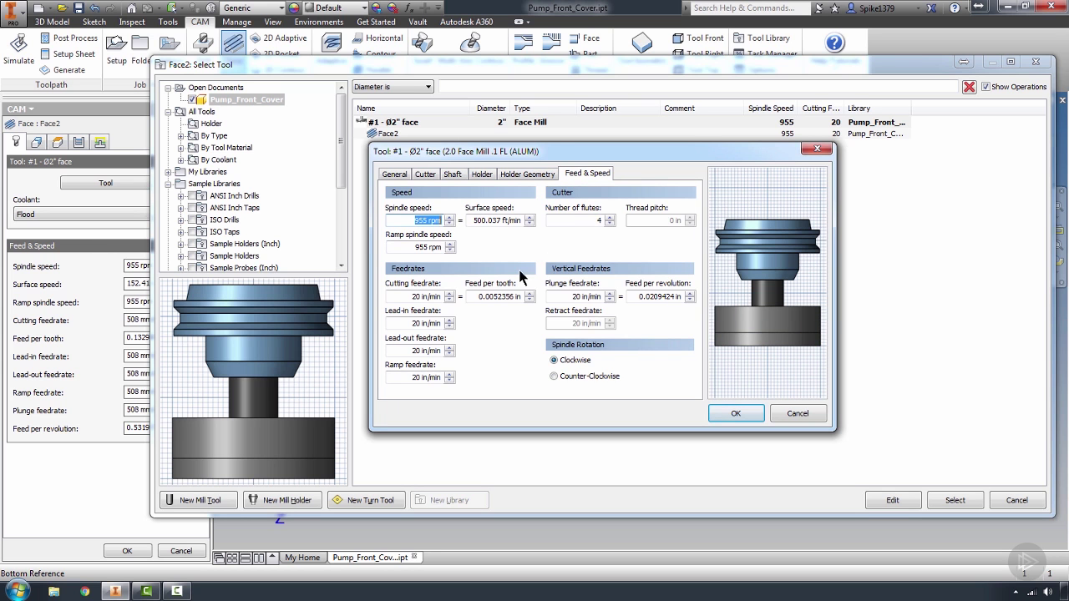
pyautogui.moveTo(500, 154); pyautogui.dragTo(626, 168)
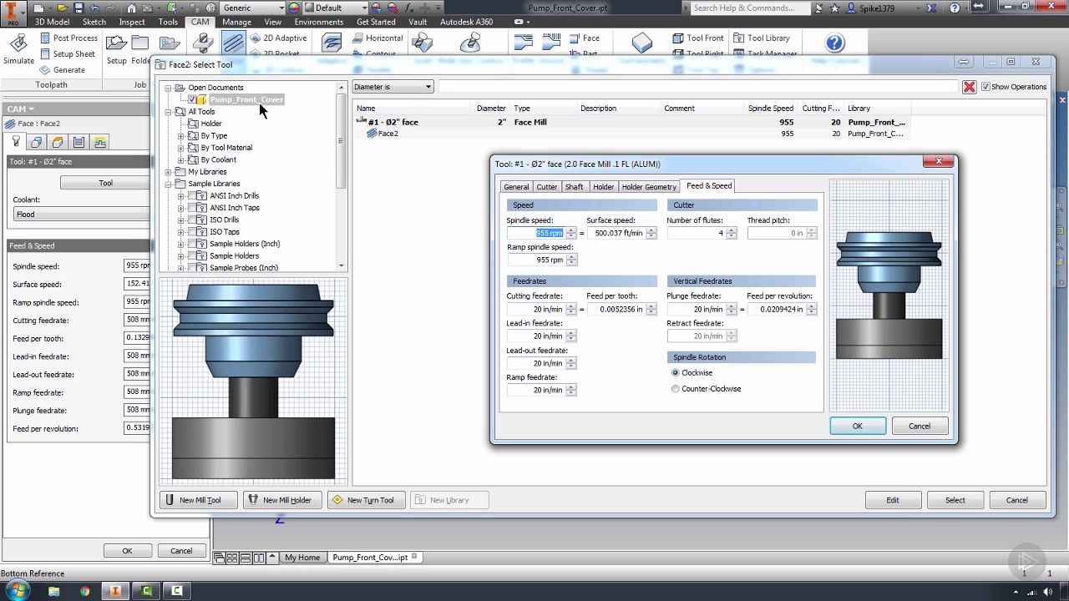
pyautogui.click(526, 234)
pyautogui.doubleClick(537, 234)
pyautogui.write('1200')
pyautogui.press('Tab')
pyautogui.press('Tab')
pyautogui.press('Tab')
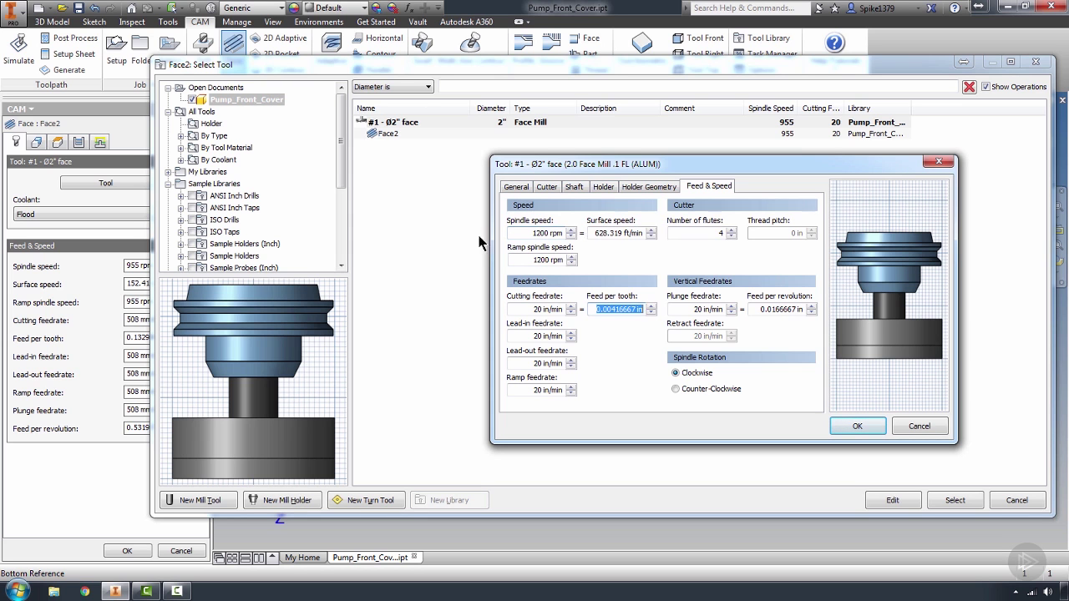
# Set the face mill's spindle speed to 8000 rpm
pyautogui.doubleClick(535, 233)
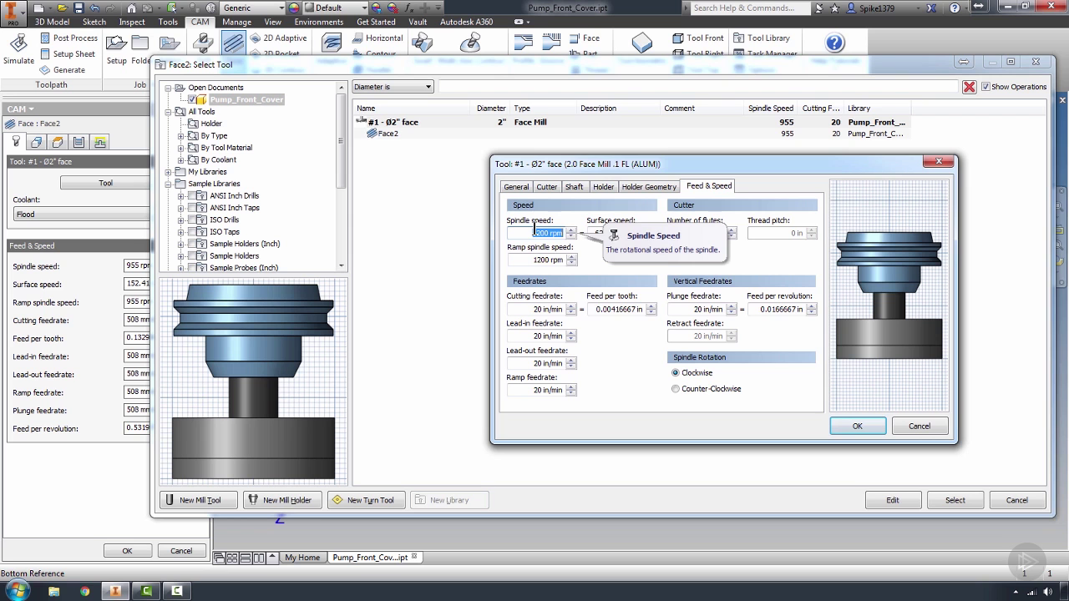
pyautogui.write('8000')
pyautogui.press('Tab')
pyautogui.press('Tab')
pyautogui.press('Tab')
# Set the face mill's cutting, lead-in and lead-out feedrates to 60 in/min and its ramp feedrate to 30 in/min
pyautogui.write('60')
pyautogui.press('Tab')
pyautogui.press('Tab')
pyautogui.write('60')
pyautogui.press('Tab')
pyautogui.write('60')
pyautogui.press('Tab')
pyautogui.write('30')
pyautogui.press('Tab')
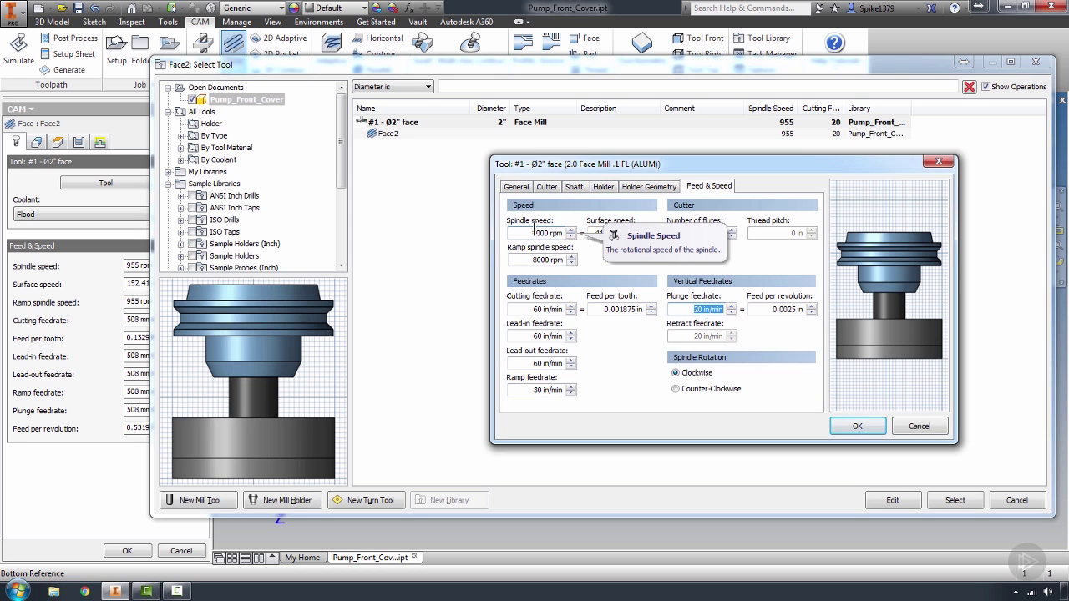
# Set the face mill's plunge feedrate to 60 in/min
pyautogui.write('60')
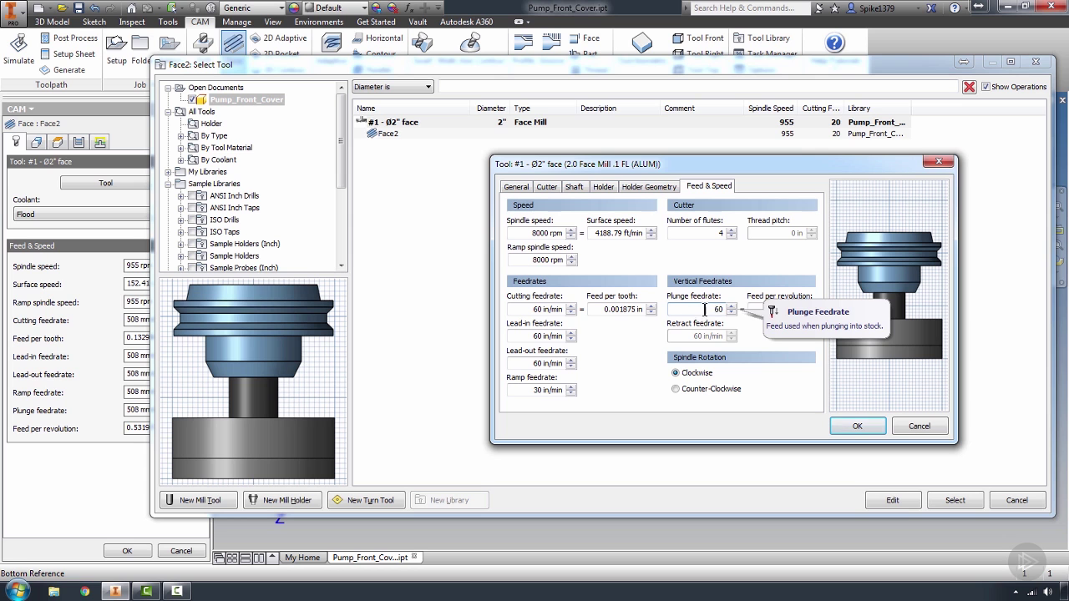
pyautogui.moveTo(725, 310); pyautogui.dragTo(710, 311)
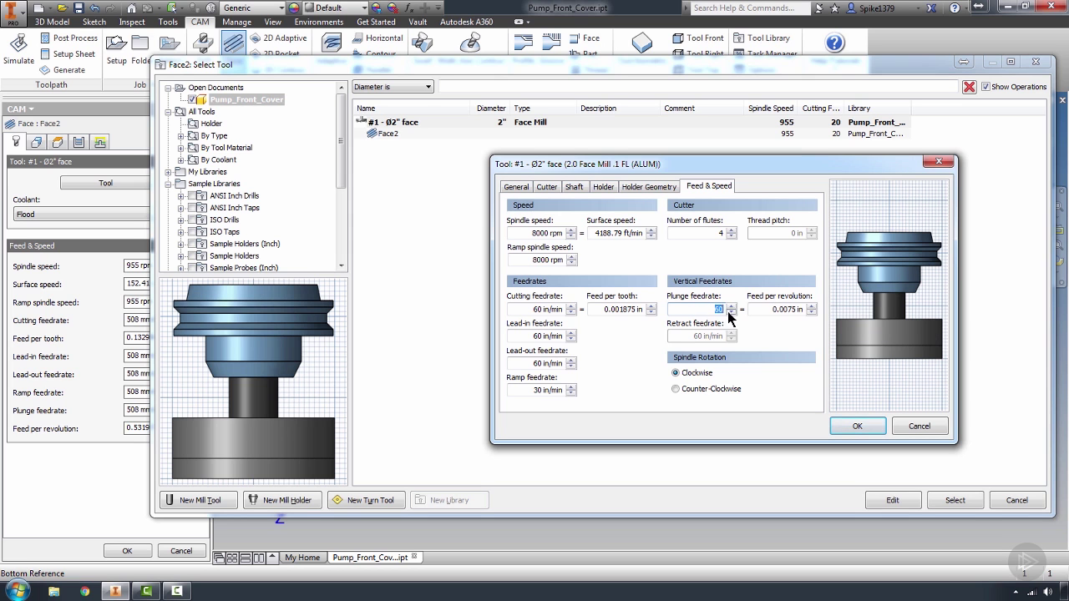
pyautogui.write('50')
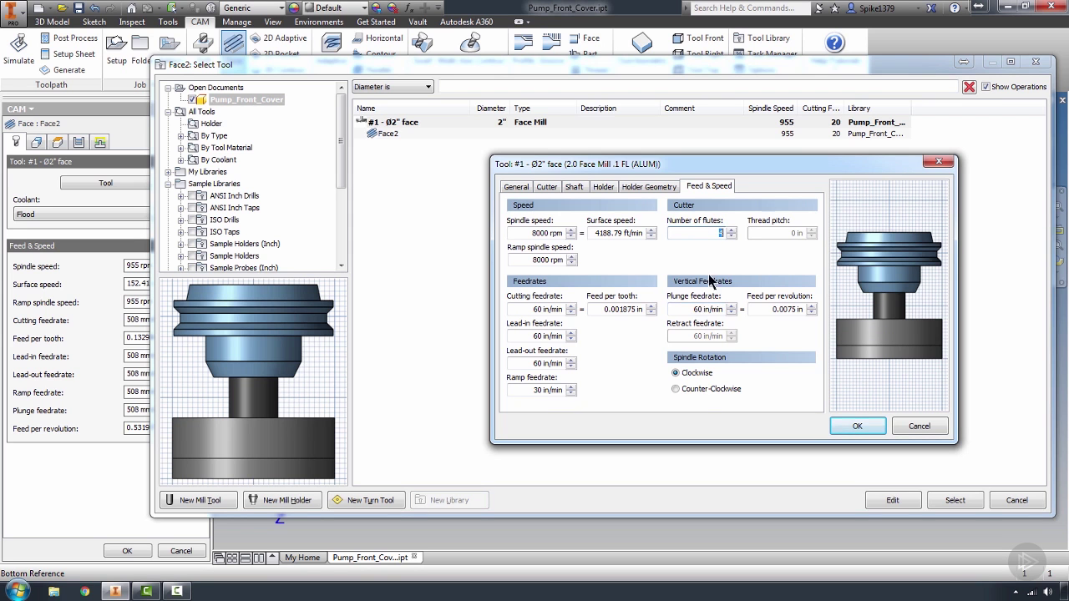
pyautogui.click(689, 307)
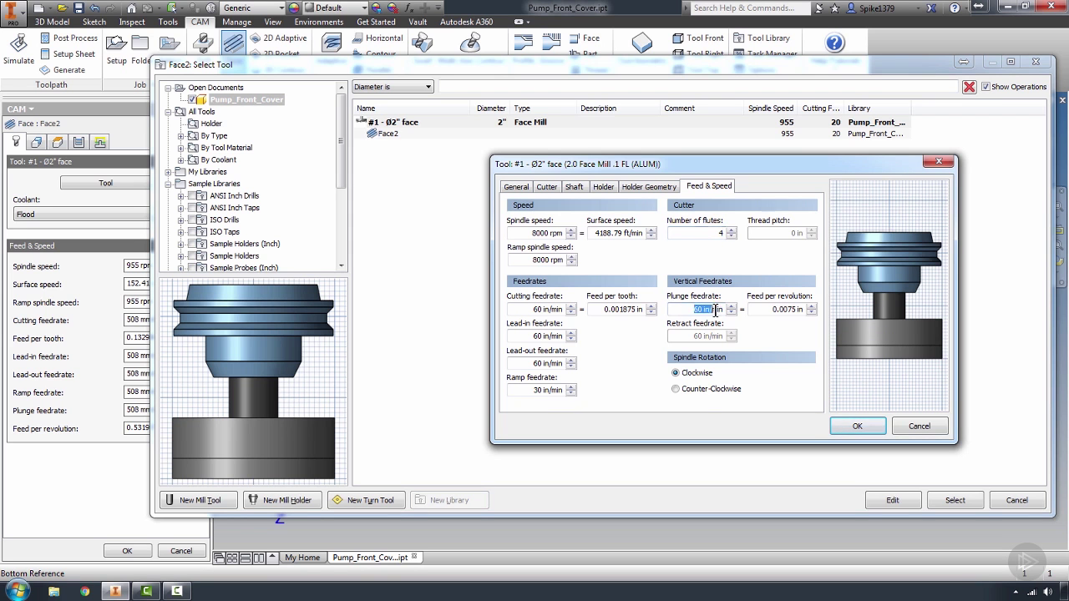
pyautogui.click(708, 232)
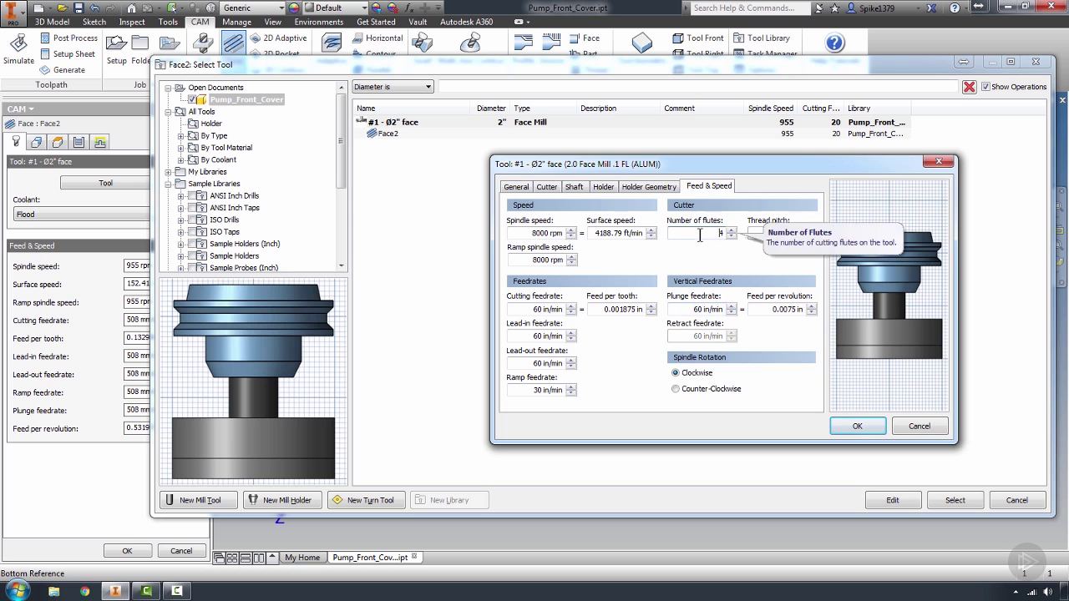
# Append "plung" to the end of the face mill's description
pyautogui.click(515, 186)
pyautogui.click(766, 234)
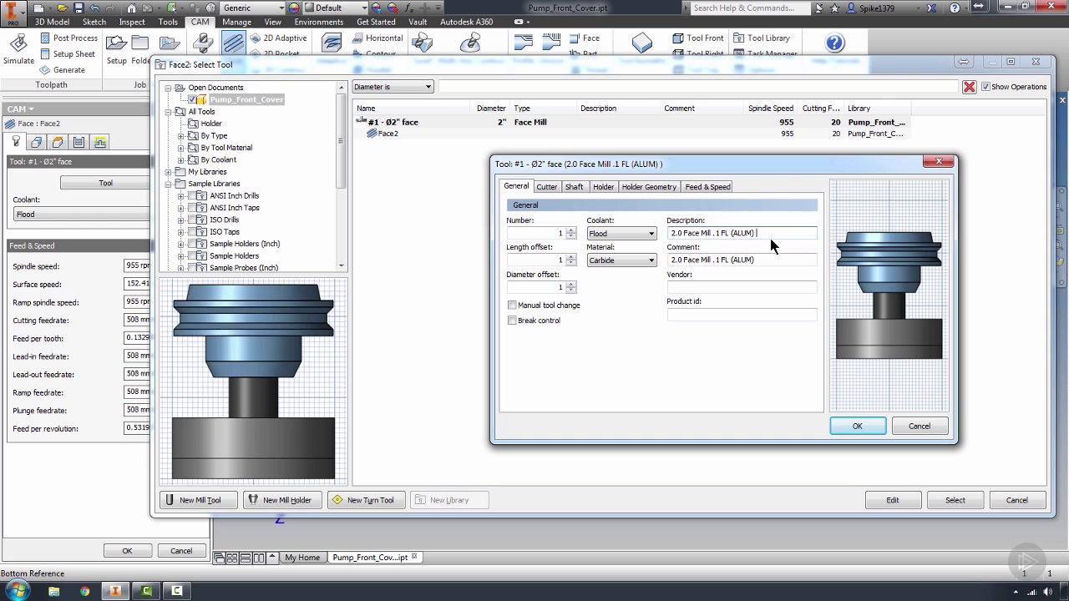
pyautogui.write('fac')
pyautogui.write(' FAC')
pyautogui.write('plung')
# Set the plunge feedrate to 2 in/min and save the tool, overriding Face2's feeds and speeds with the tool's values
pyautogui.click(708, 186)
pyautogui.moveTo(687, 309); pyautogui.dragTo(756, 311)
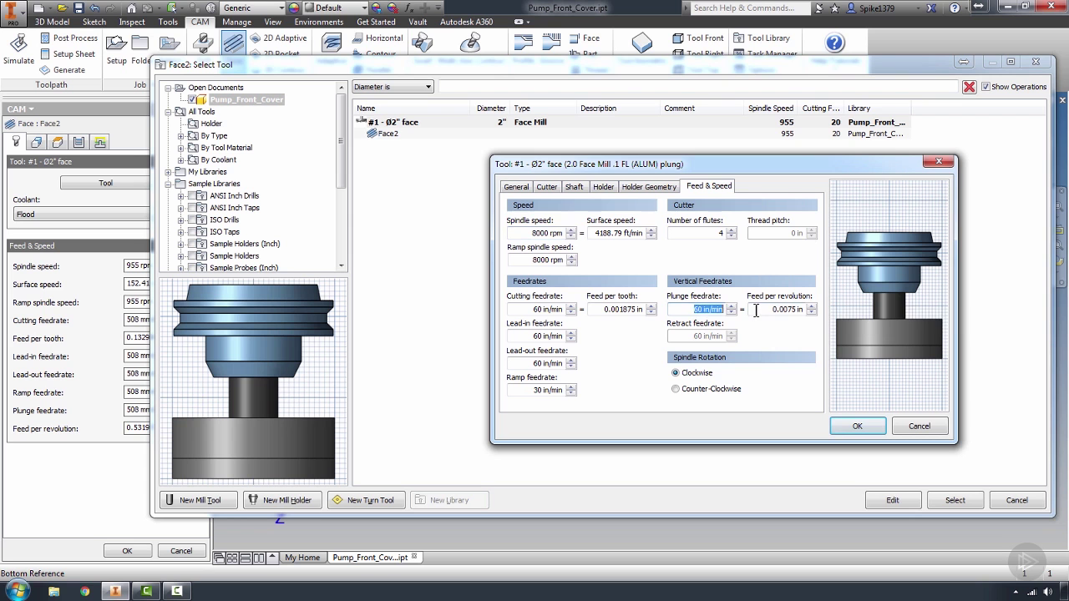
pyautogui.write('2.')
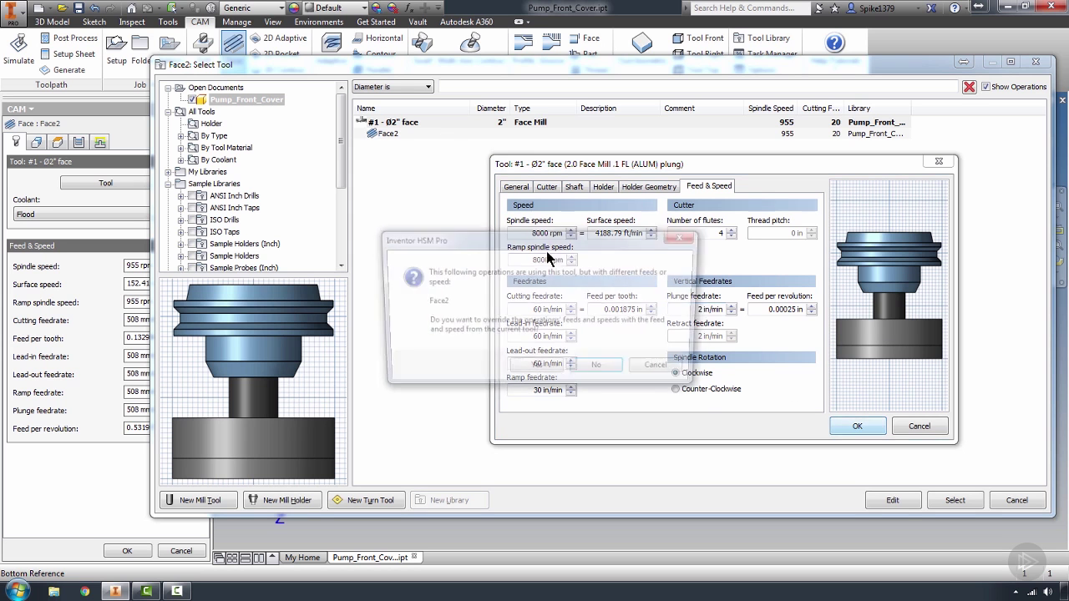
pyautogui.click(416, 374)
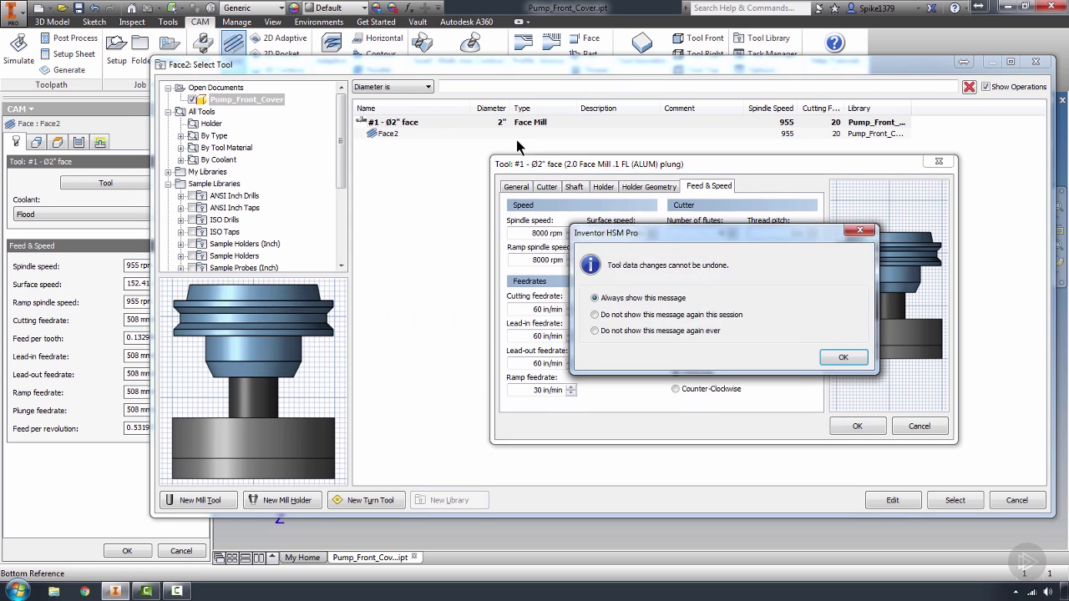
pyautogui.click(845, 356)
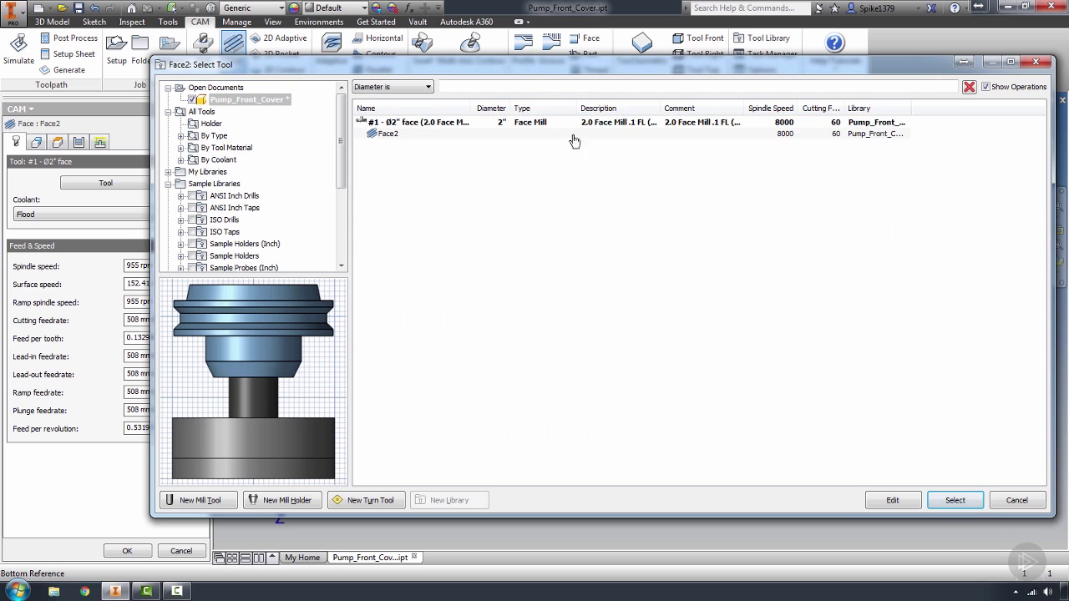
# Widen the tool list's Description column and change the #1 face mill's description to "2.0 Face Mill .1 FL (ALUM) FACE"
pyautogui.moveTo(579, 107); pyautogui.dragTo(544, 107)
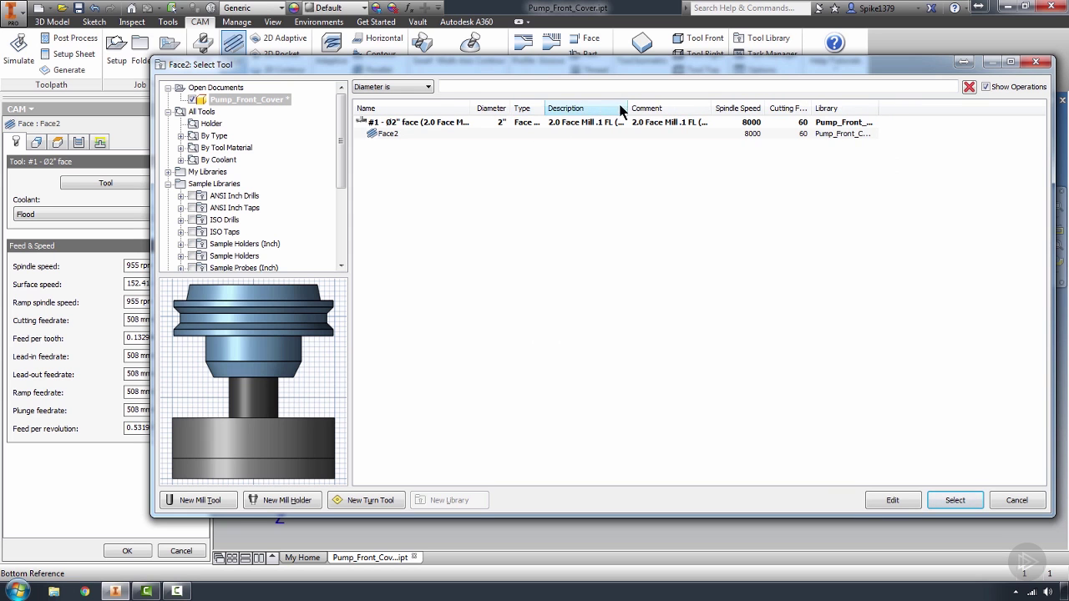
pyautogui.moveTo(627, 103); pyautogui.dragTo(728, 105)
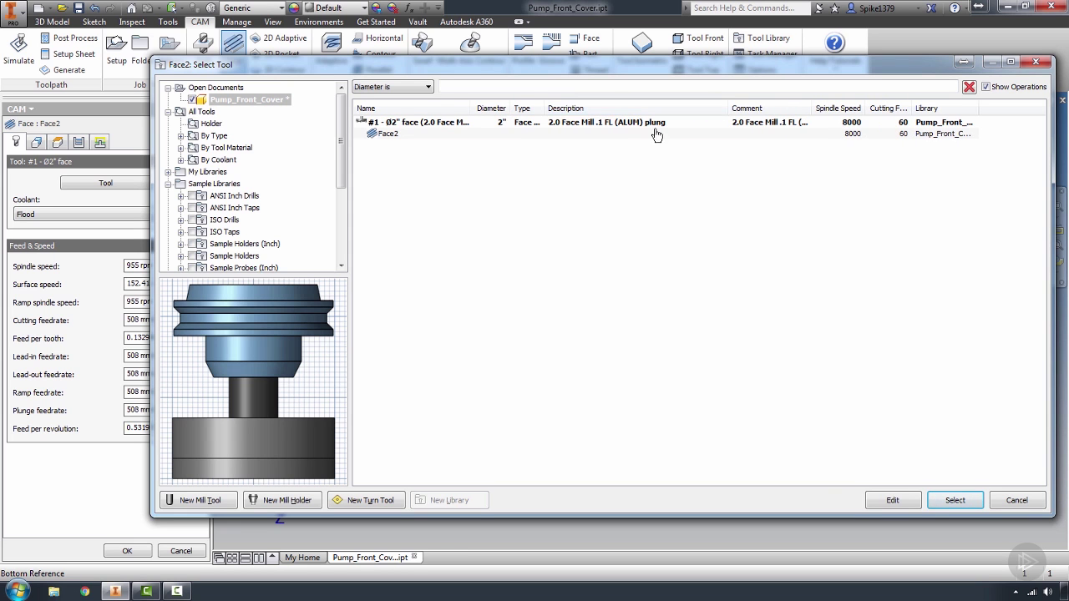
pyautogui.click(422, 125)
pyautogui.rightClick(422, 125)
pyautogui.click(442, 135)
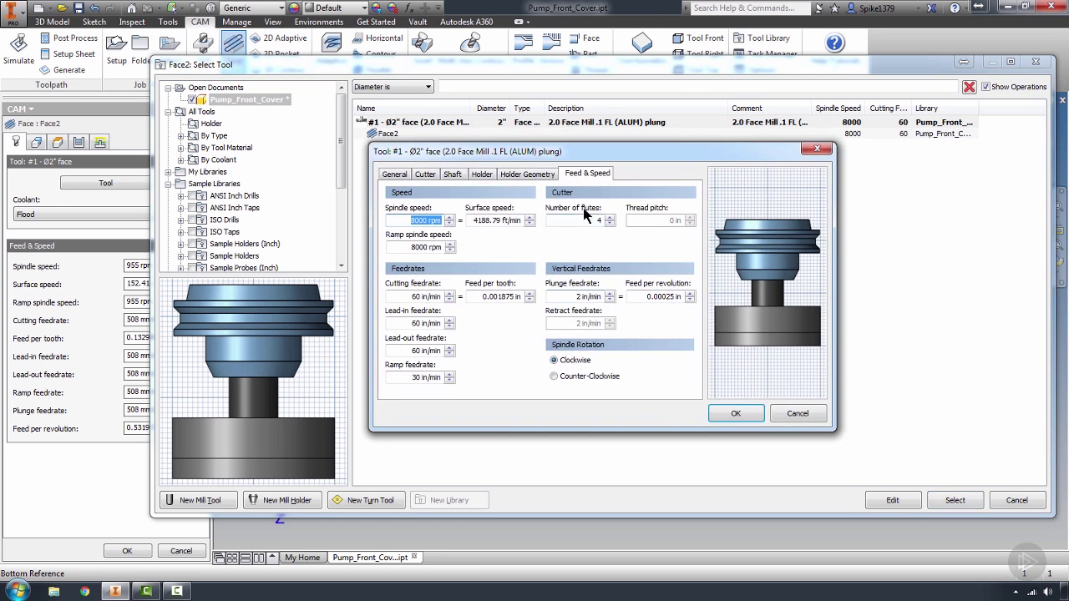
pyautogui.write('FACE')
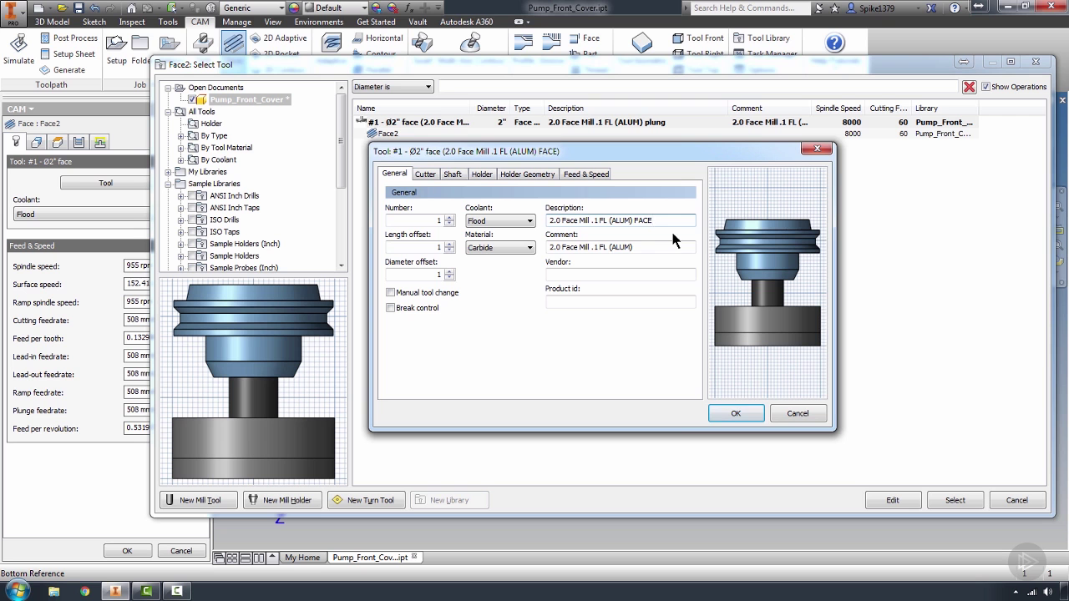
# Save the edited tool with its feeds and speeds overriding Face2's, and permanently turn off the tool data change message
pyautogui.click(714, 414)
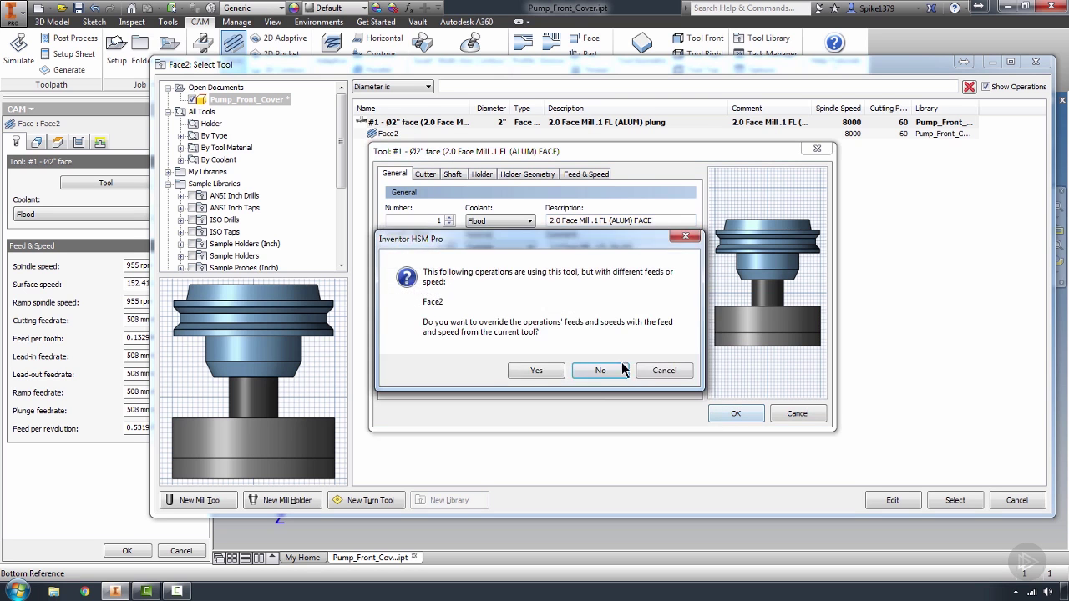
pyautogui.click(539, 371)
pyautogui.moveTo(491, 230); pyautogui.dragTo(590, 231)
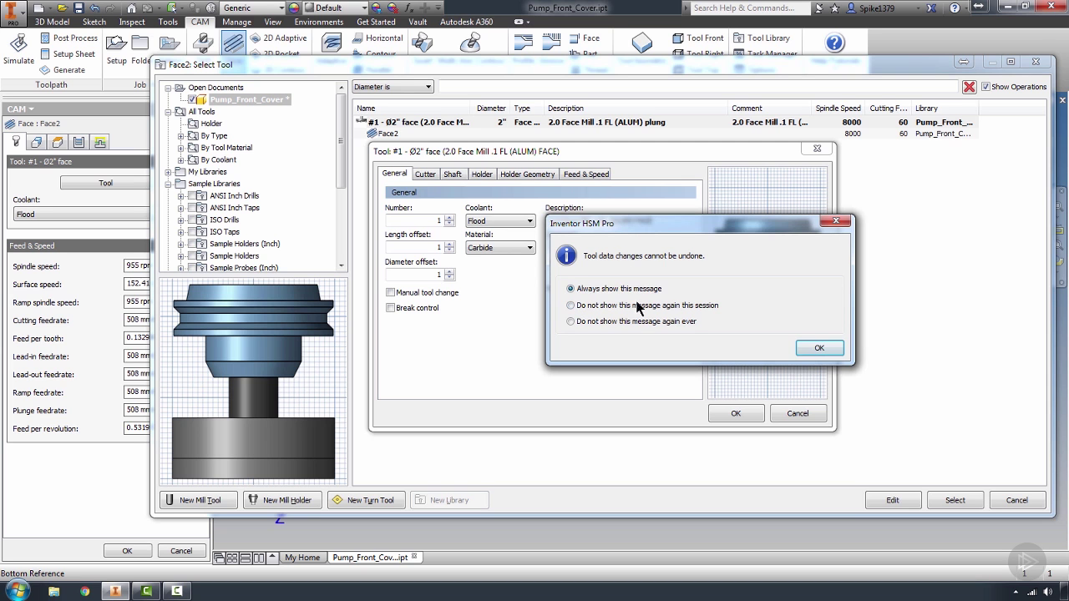
pyautogui.click(571, 322)
pyautogui.click(817, 349)
pyautogui.click(618, 330)
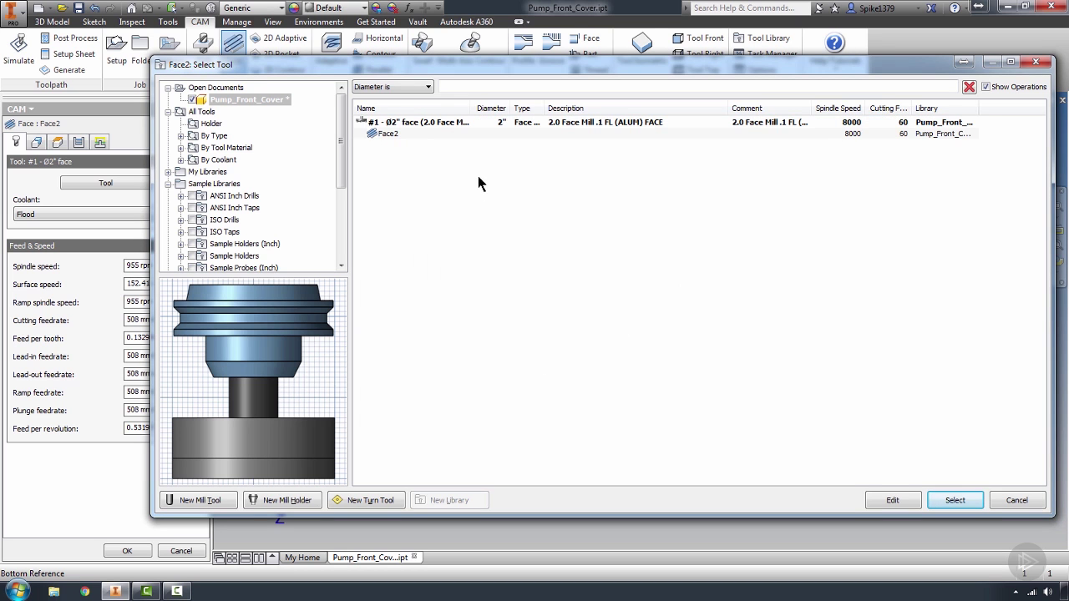
# Choose the edited #1 - Ø2" face mill as the tool for Face2
pyautogui.click(380, 123)
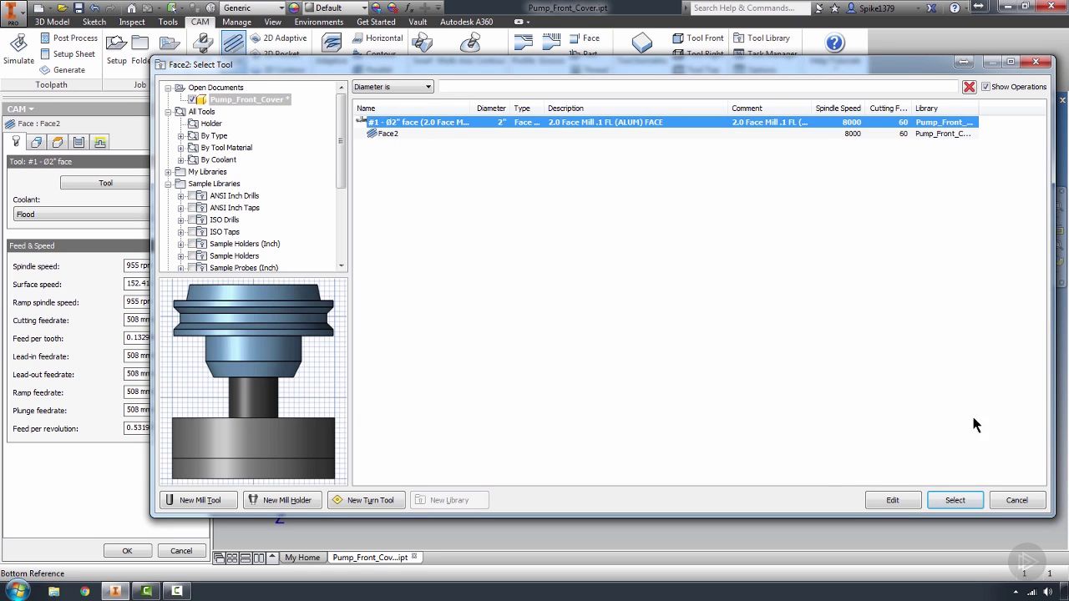
pyautogui.click(955, 499)
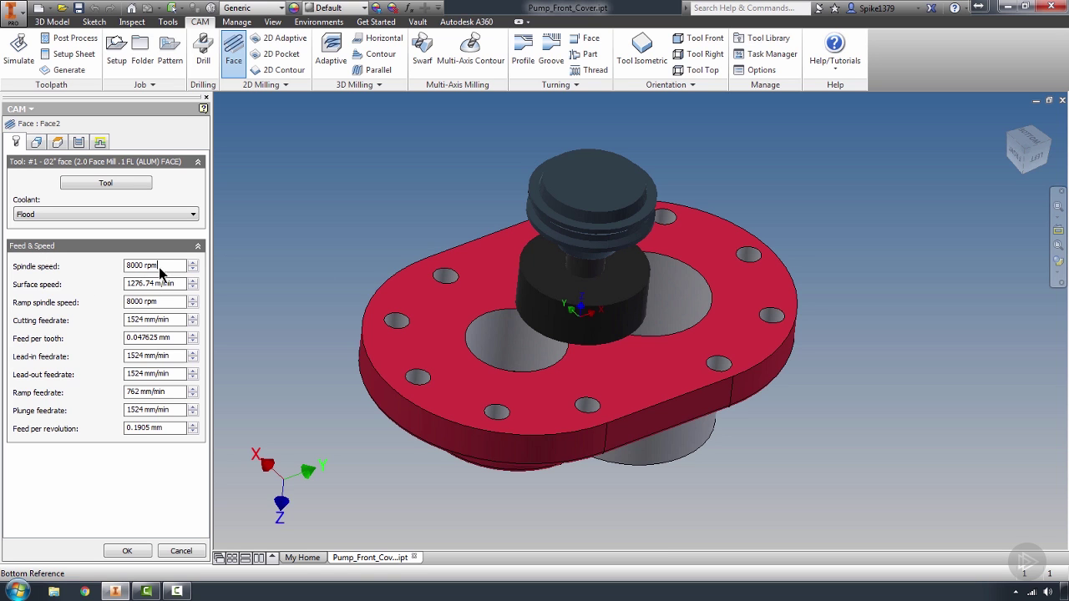
# Set the Face2 operation's spindle speed to 7500 rpm and replace that value with 7000 rpm
pyautogui.moveTo(160, 267); pyautogui.dragTo(122, 272)
pyautogui.write('7500')
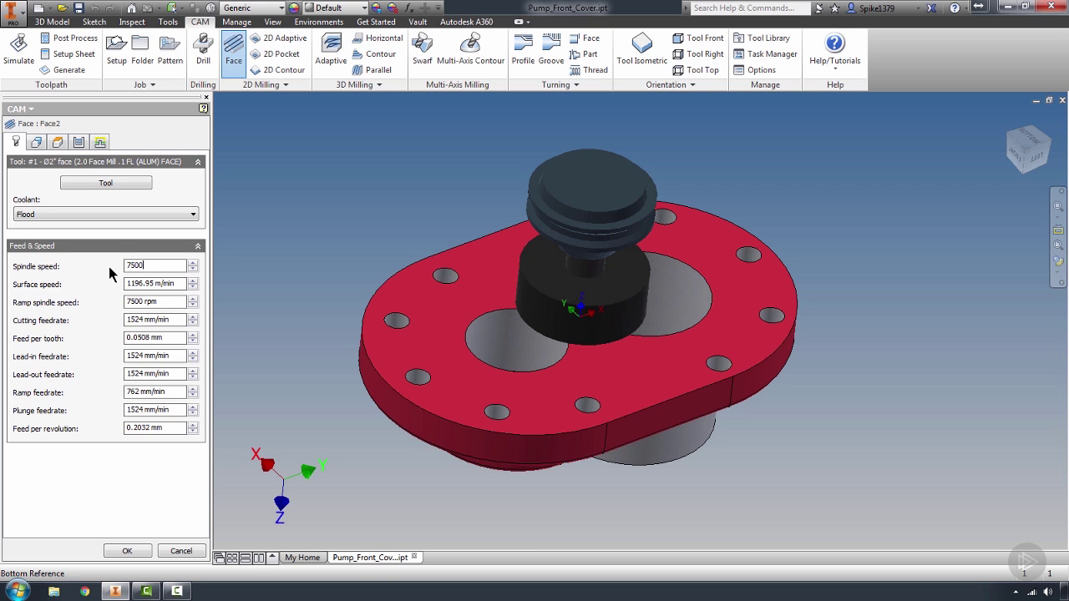
pyautogui.press('Return')
pyautogui.moveTo(174, 267); pyautogui.dragTo(73, 267)
pyautogui.write('75')
pyautogui.write('000 rpm')
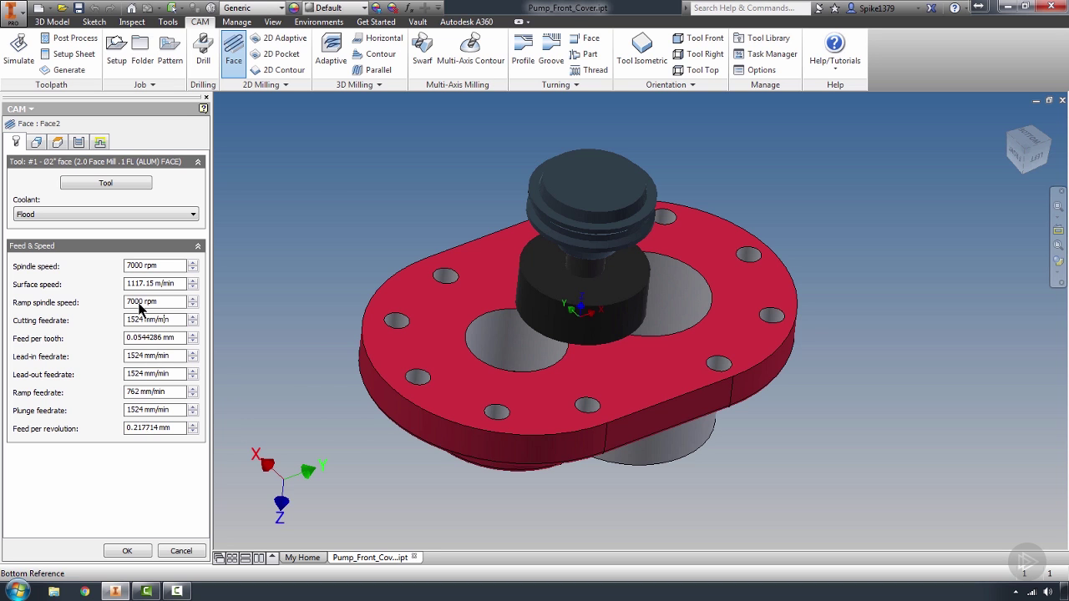
# Reselect the #1 face mill for Face2 to reload the tool's own feeds and speeds
pyautogui.click(106, 183)
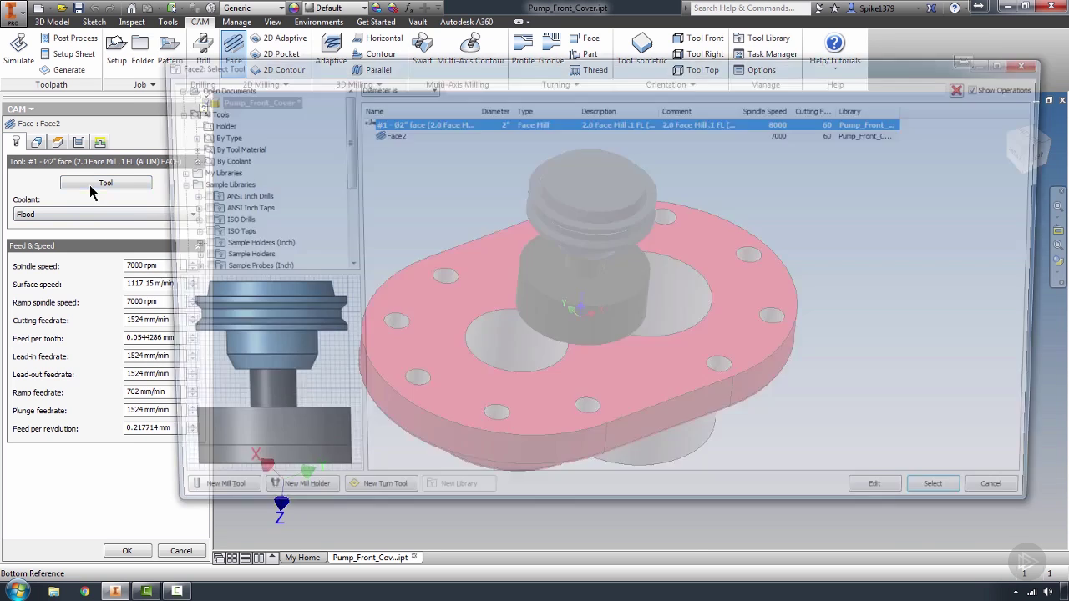
pyautogui.click(390, 124)
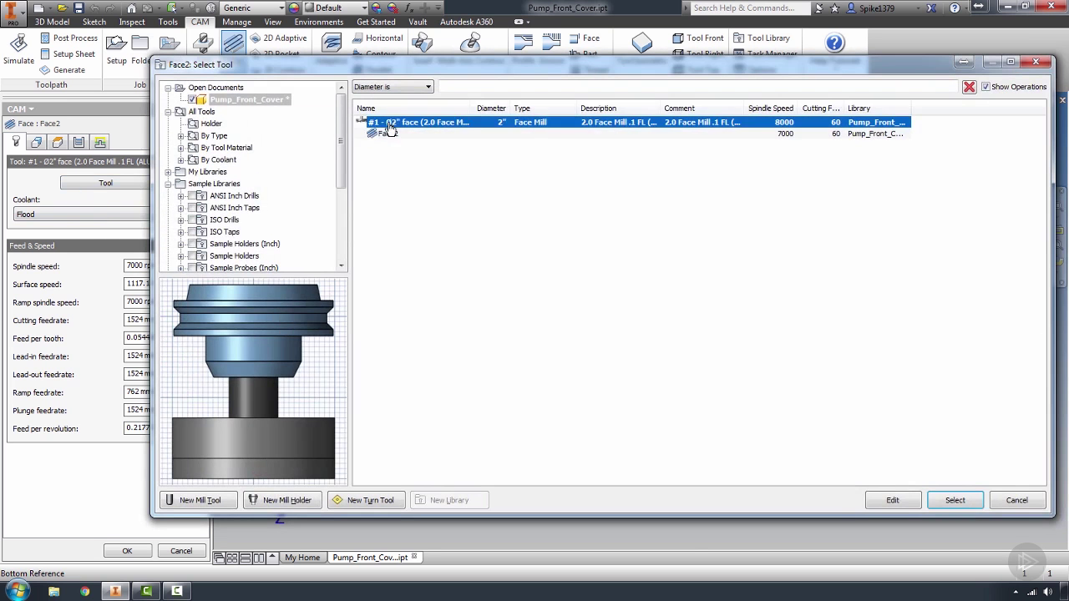
pyautogui.click(955, 500)
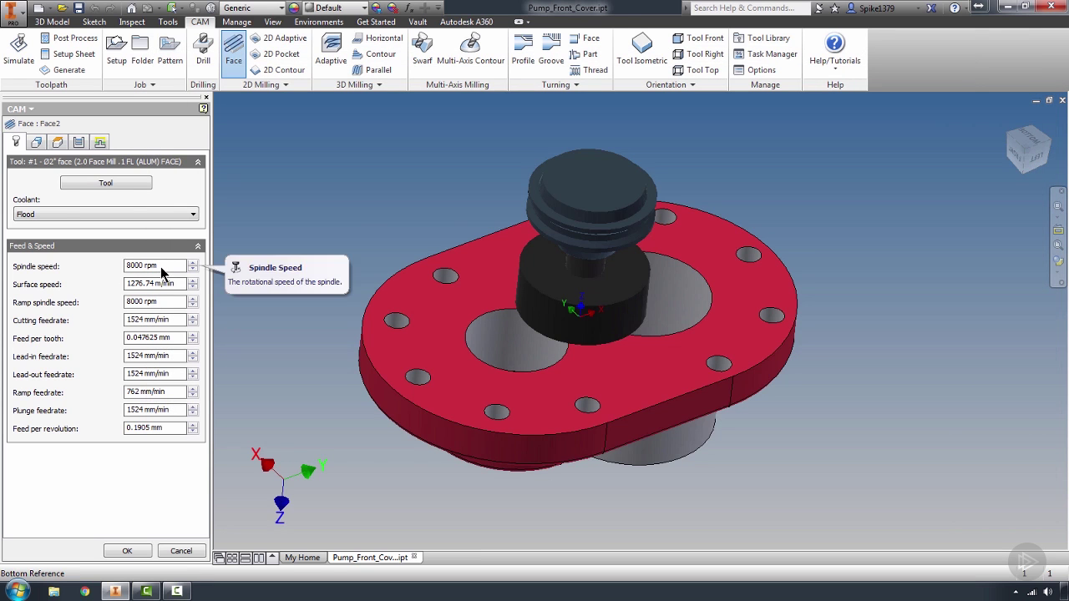
# Reopen Face2's tool selection and create a library named "Alum Tools" in the new tools folder
pyautogui.click(75, 185)
pyautogui.click(384, 126)
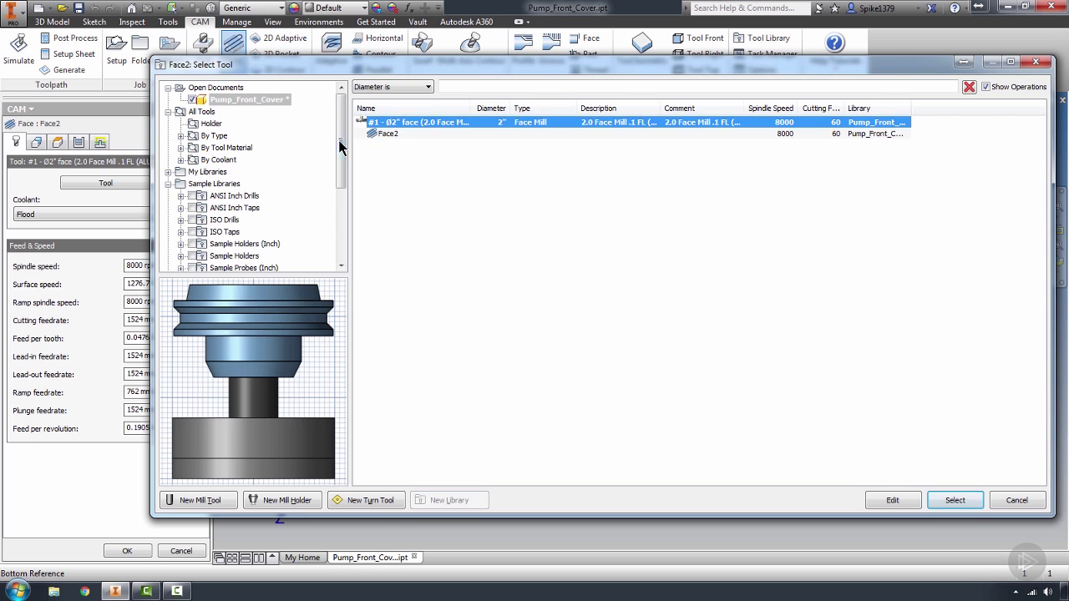
pyautogui.scroll(-4, 267, 208)
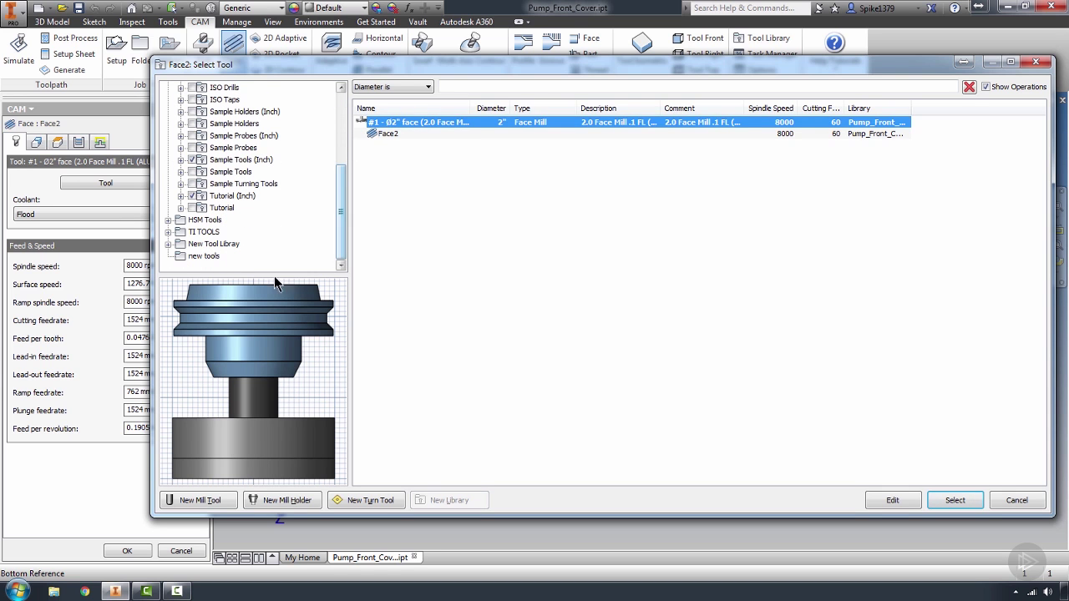
pyautogui.click(180, 258)
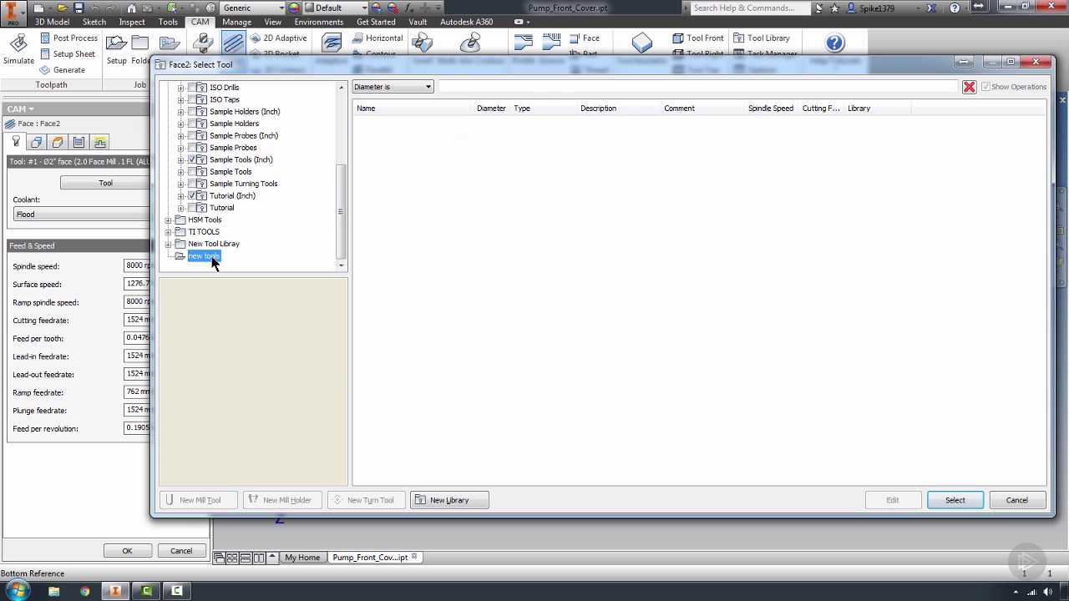
pyautogui.rightClick(214, 263)
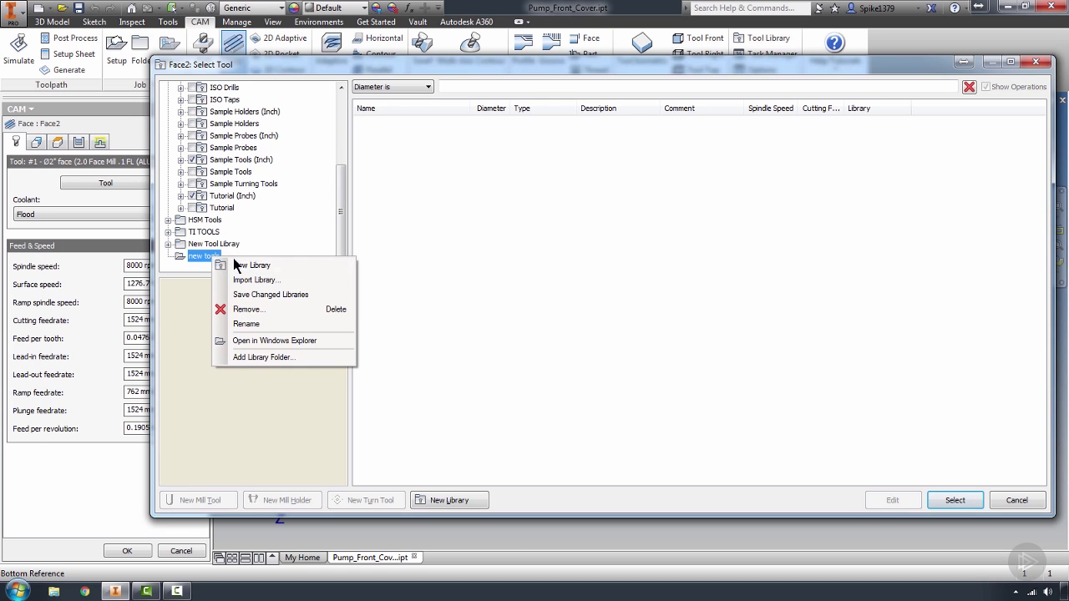
pyautogui.click(234, 265)
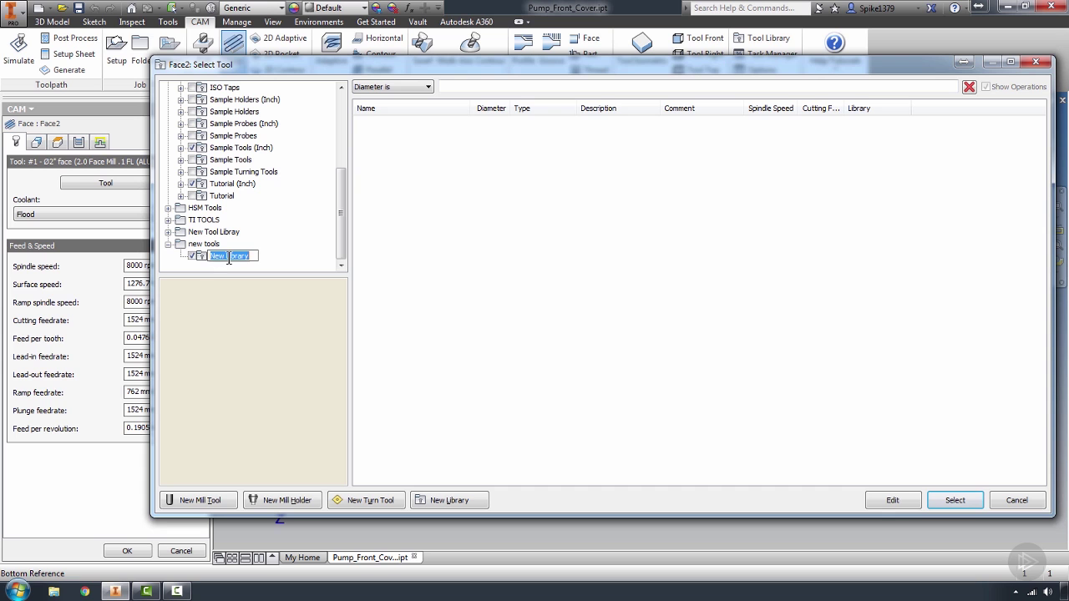
pyautogui.write('Alum Tools')
pyautogui.press('Return')
# Copy the #1 - Ø2" face mill from Pump_Front_Cover into the Alum Tools library and widen the Description column to fit
pyautogui.moveTo(341, 209); pyautogui.dragTo(340, 136)
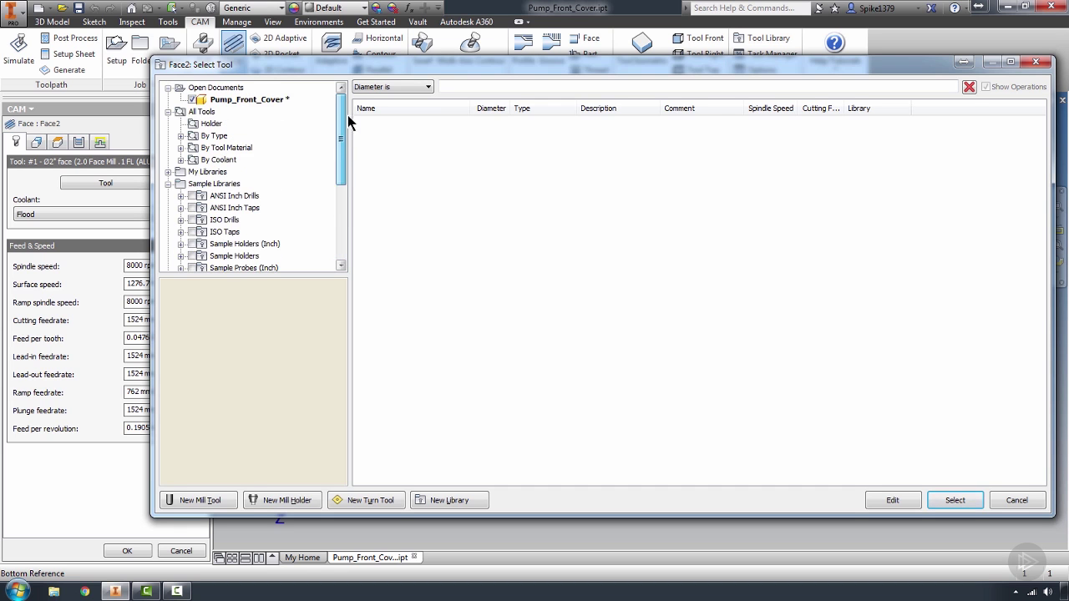
pyautogui.click(263, 98)
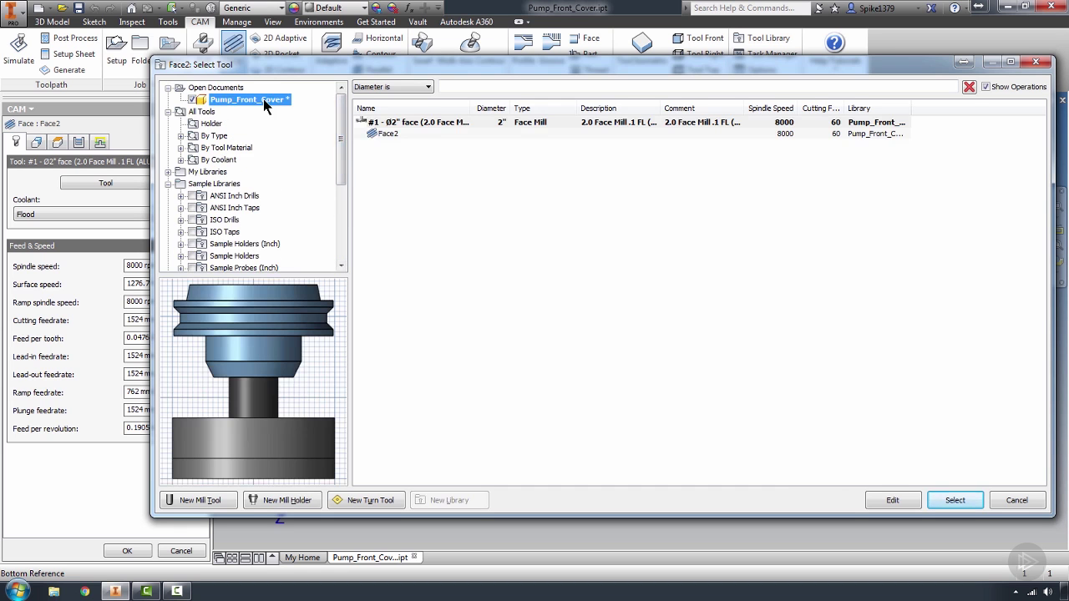
pyautogui.click(422, 124)
pyautogui.rightClick(410, 125)
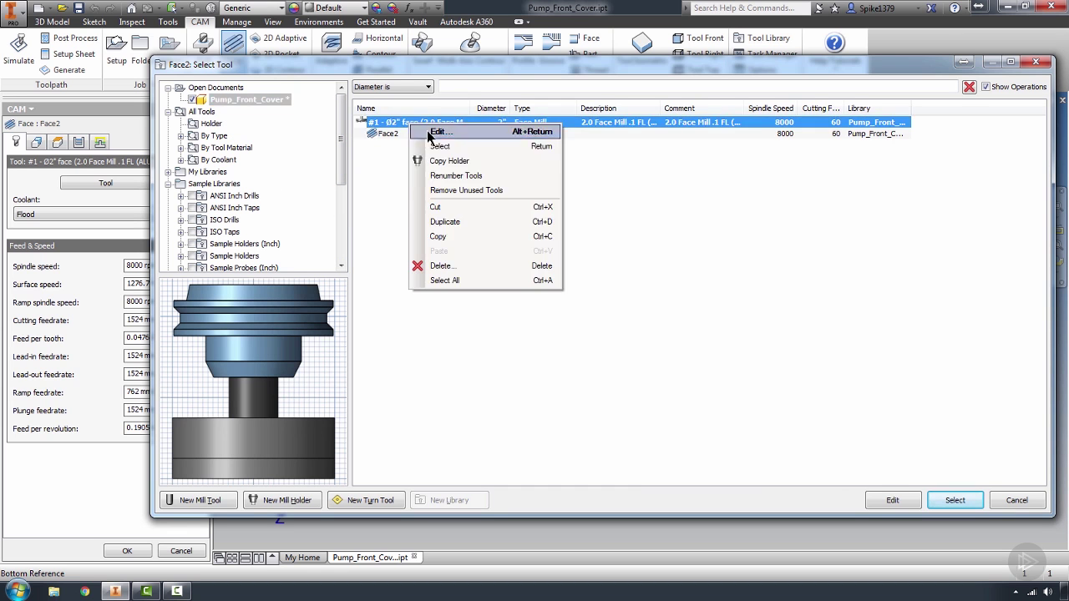
pyautogui.click(455, 237)
pyautogui.moveTo(343, 165); pyautogui.dragTo(342, 242)
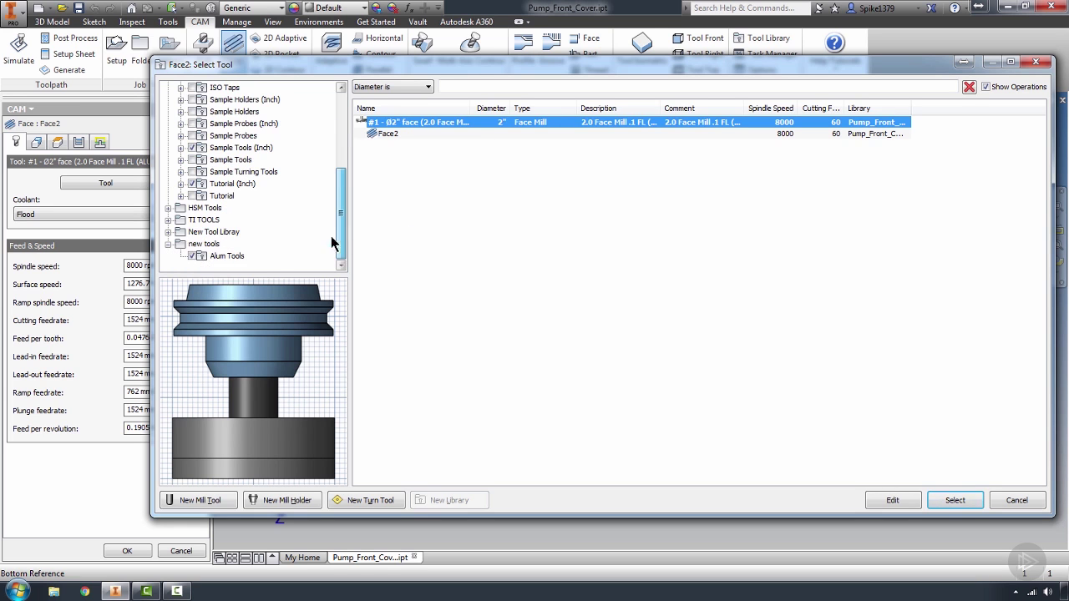
pyautogui.click(203, 257)
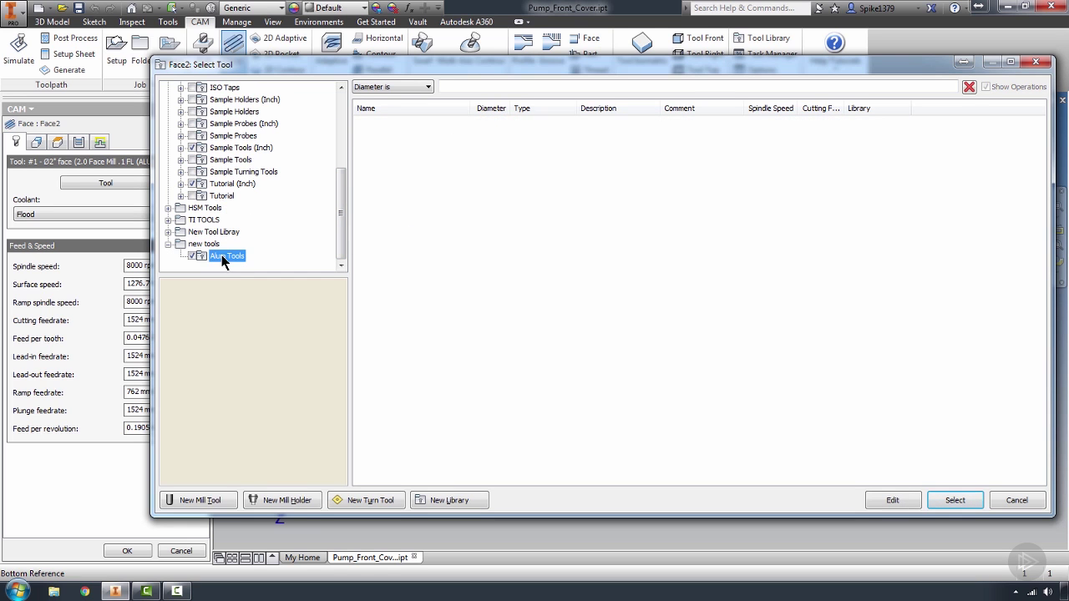
pyautogui.rightClick(401, 152)
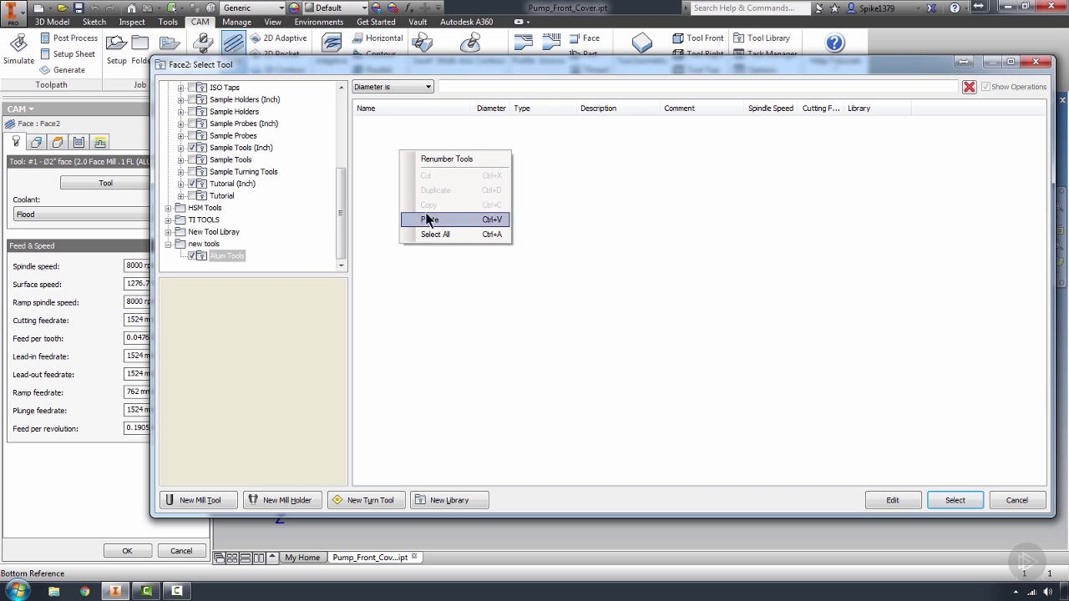
pyautogui.click(429, 220)
pyautogui.click(395, 124)
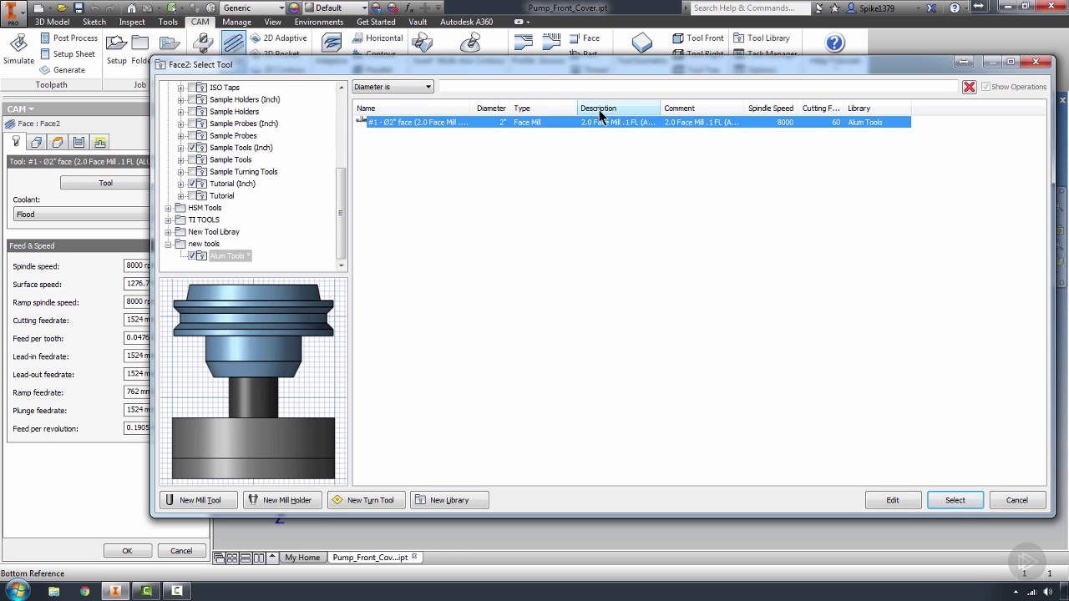
pyautogui.doubleClick(660, 106)
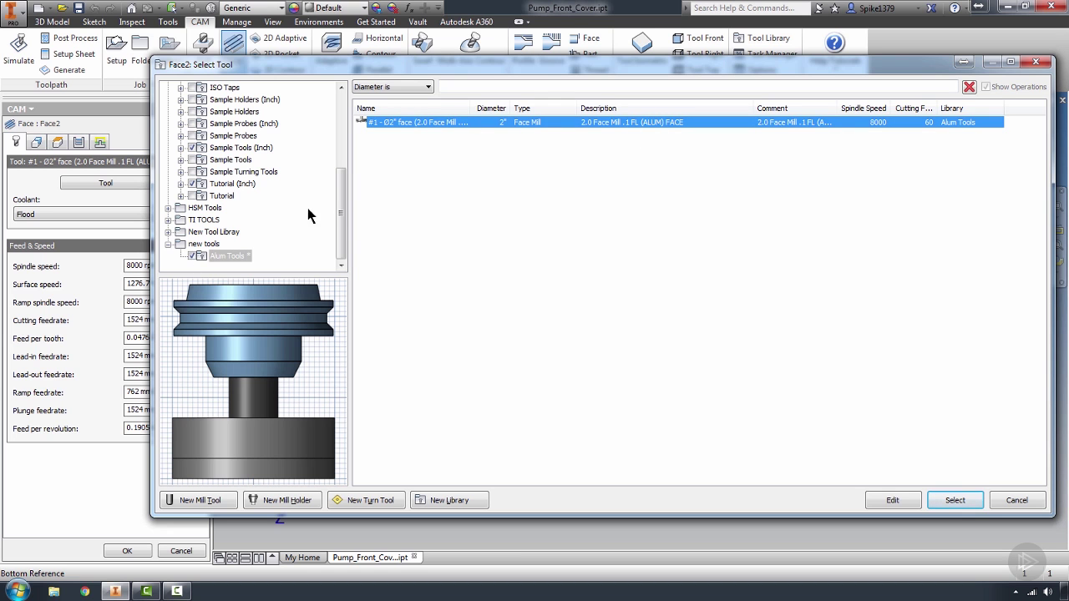
# Paste a second copy of the 2" face mill into the Alum Tools library
pyautogui.moveTo(339, 202); pyautogui.dragTo(326, 106)
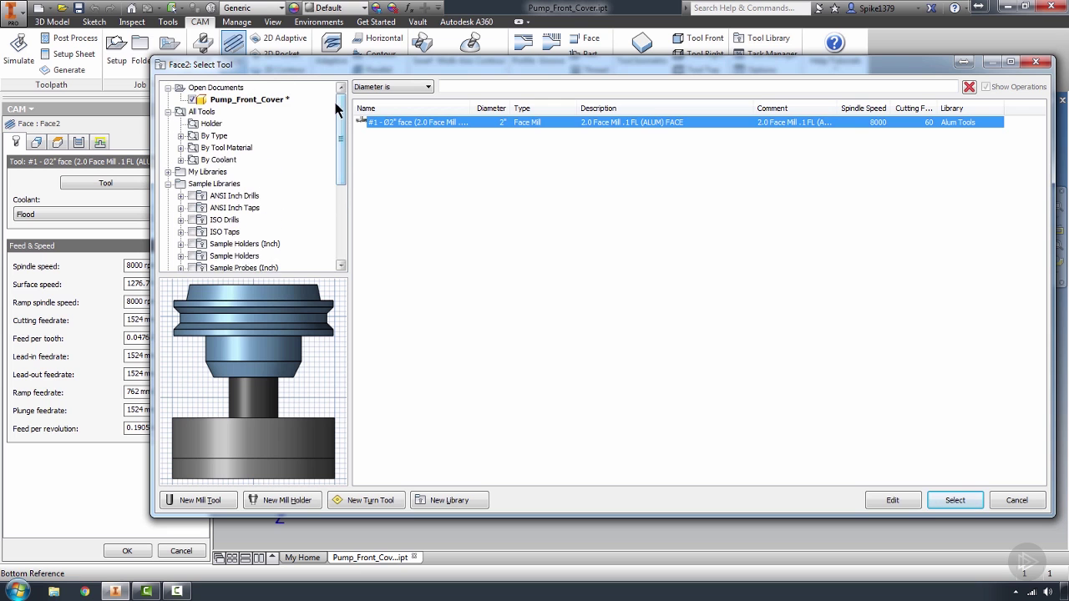
pyautogui.rightClick(380, 125)
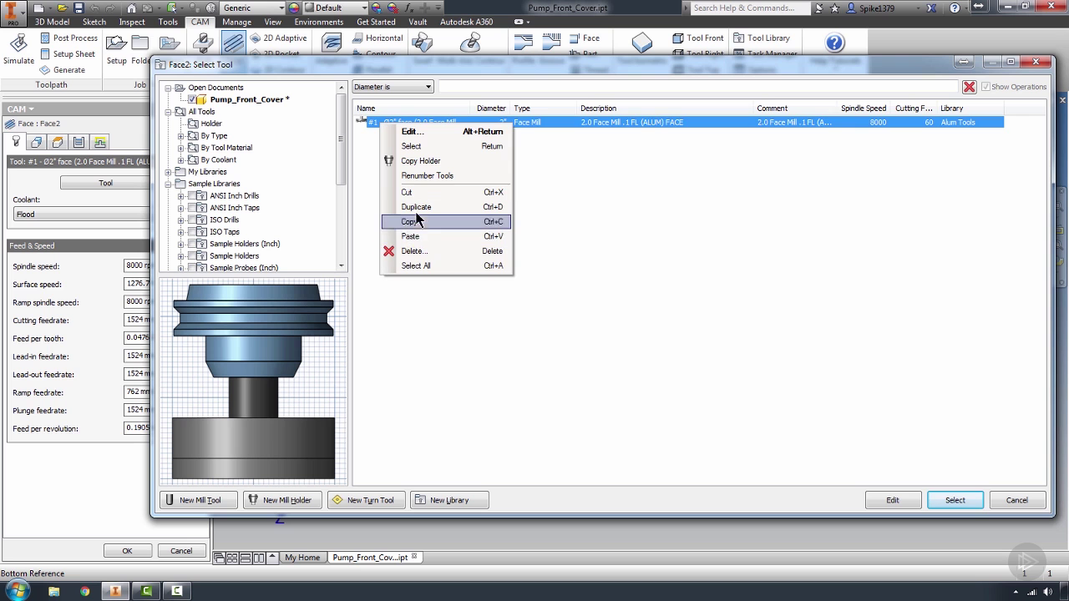
pyautogui.click(552, 216)
pyautogui.rightClick(393, 124)
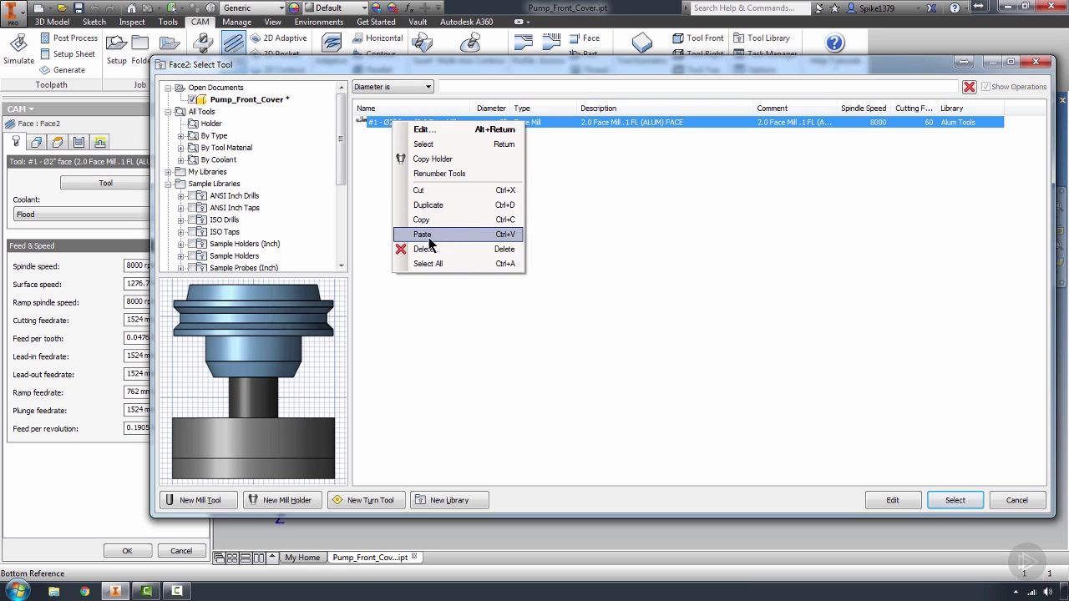
pyautogui.click(588, 222)
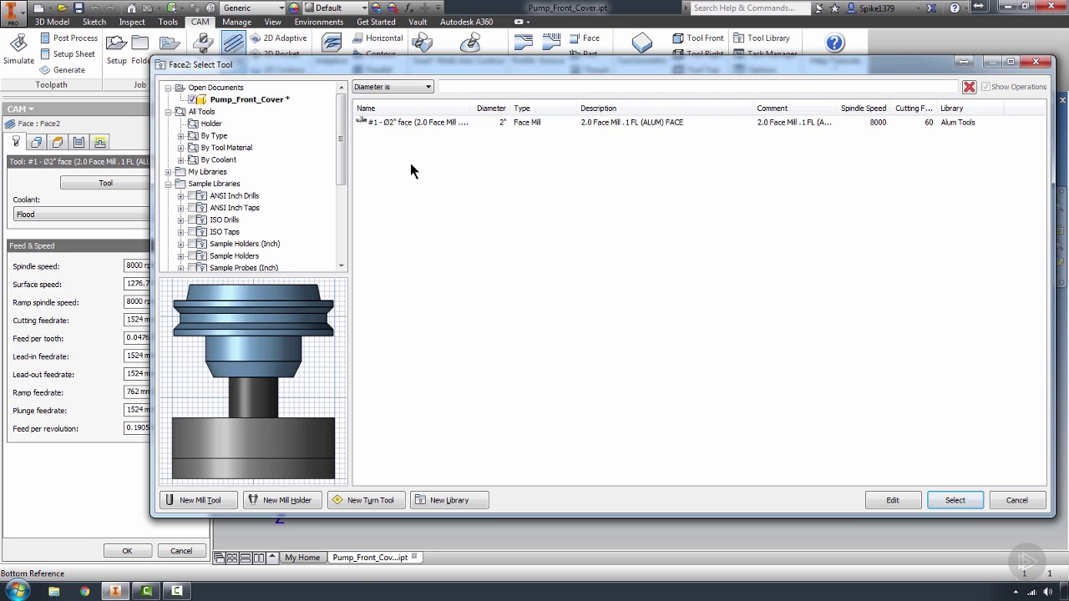
pyautogui.hotkey('ctrl', 'v')
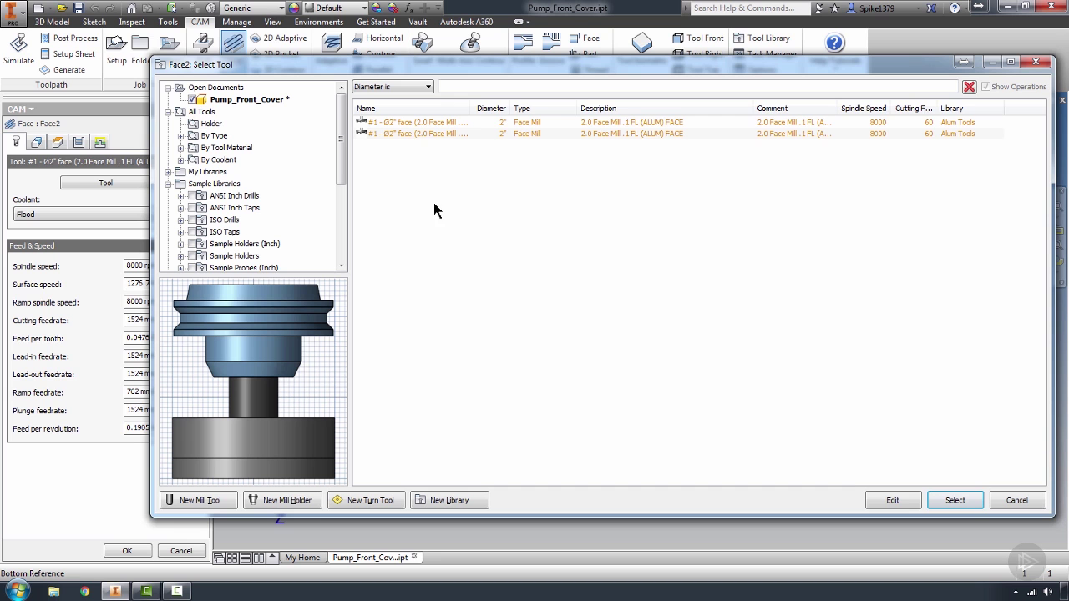
pyautogui.click(422, 127)
pyautogui.click(423, 134)
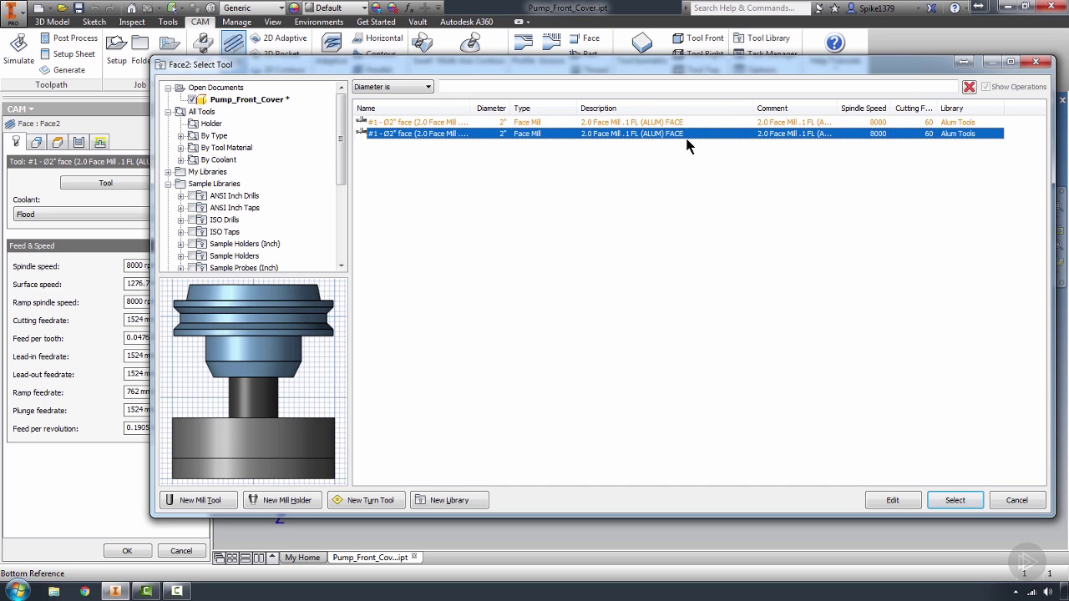
pyautogui.click(426, 125)
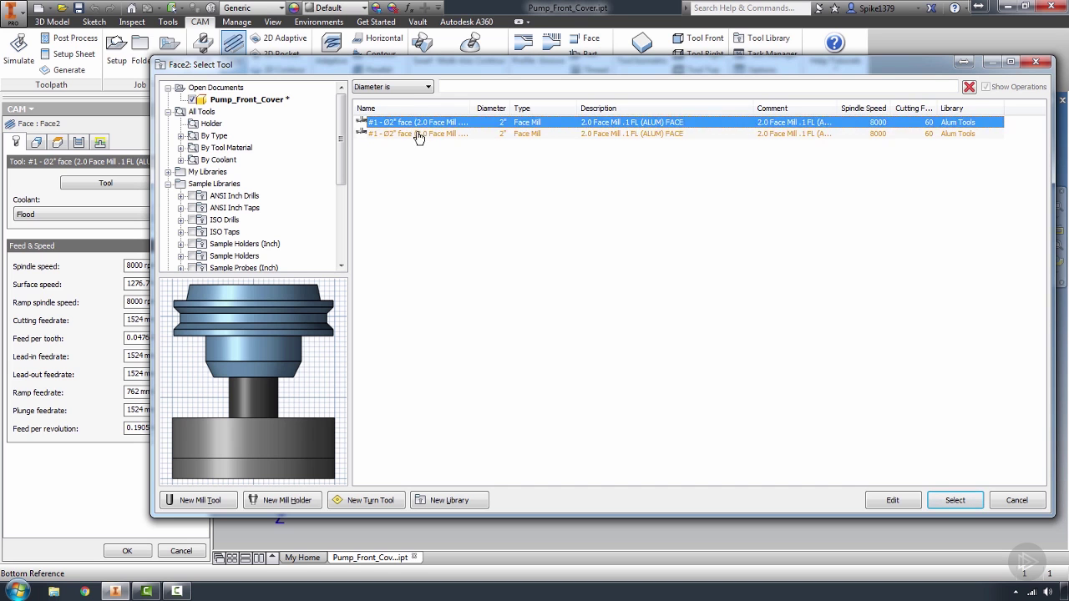
# Edit the second face mill copy, setting its plunge feedrate to 2.5 in/min and its cutting feedrate to 30 in/min
pyautogui.click(418, 132)
pyautogui.rightClick(417, 134)
pyautogui.click(432, 142)
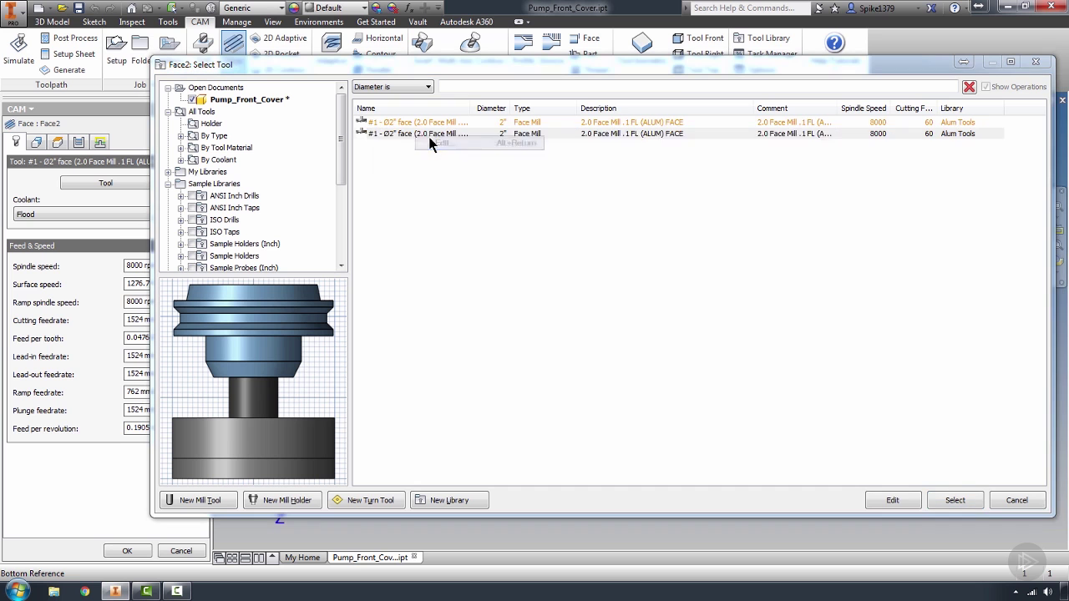
pyautogui.click(587, 175)
pyautogui.click(553, 296)
pyautogui.write('2.5')
pyautogui.moveTo(412, 297); pyautogui.dragTo(441, 296)
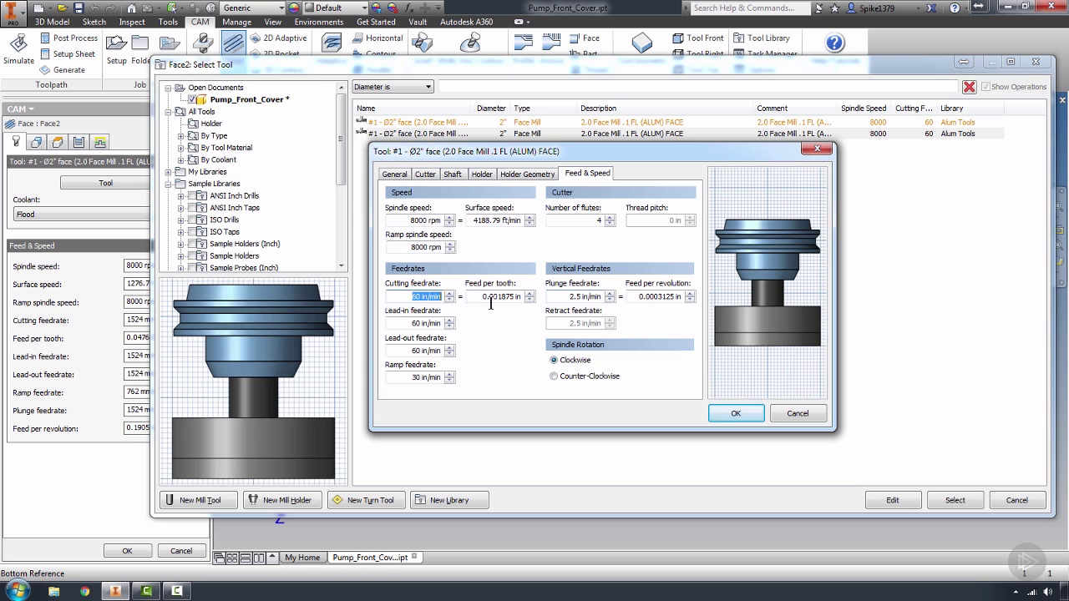
pyautogui.write('30')
pyautogui.press('Tab')
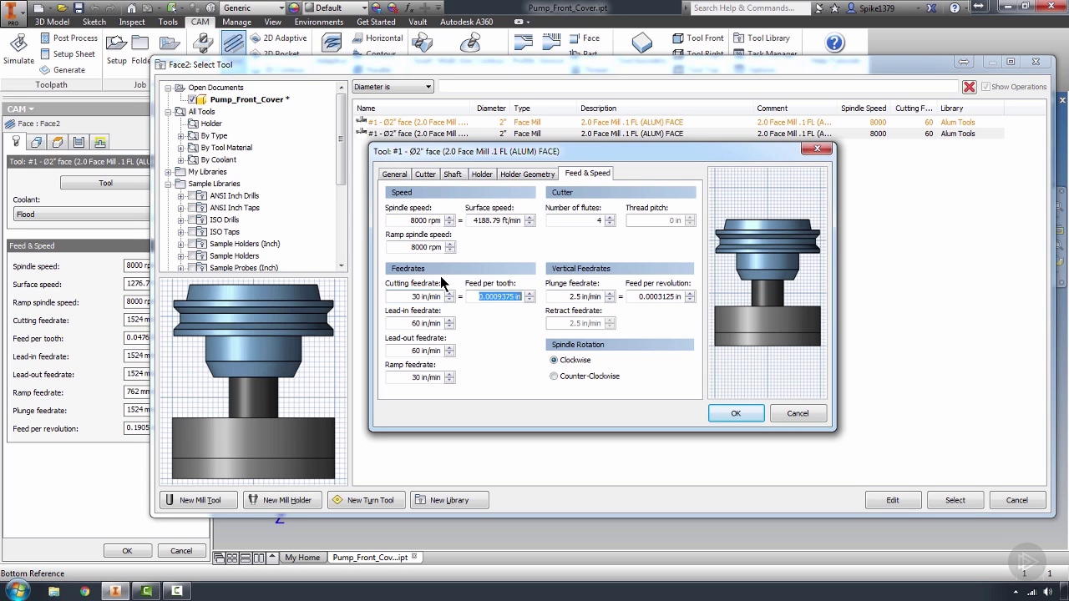
# Set the copy's lead-in and lead-out feedrates to 30 in/min, ramp feedrate to 15 in/min and spindle speed to 6000 rpm
pyautogui.press('Tab')
pyautogui.write('30')
pyautogui.press('Tab')
pyautogui.write('30')
pyautogui.press('Tab')
pyautogui.write('15')
pyautogui.press('Tab')
pyautogui.moveTo(411, 221); pyautogui.dragTo(443, 221)
pyautogui.write('6000')
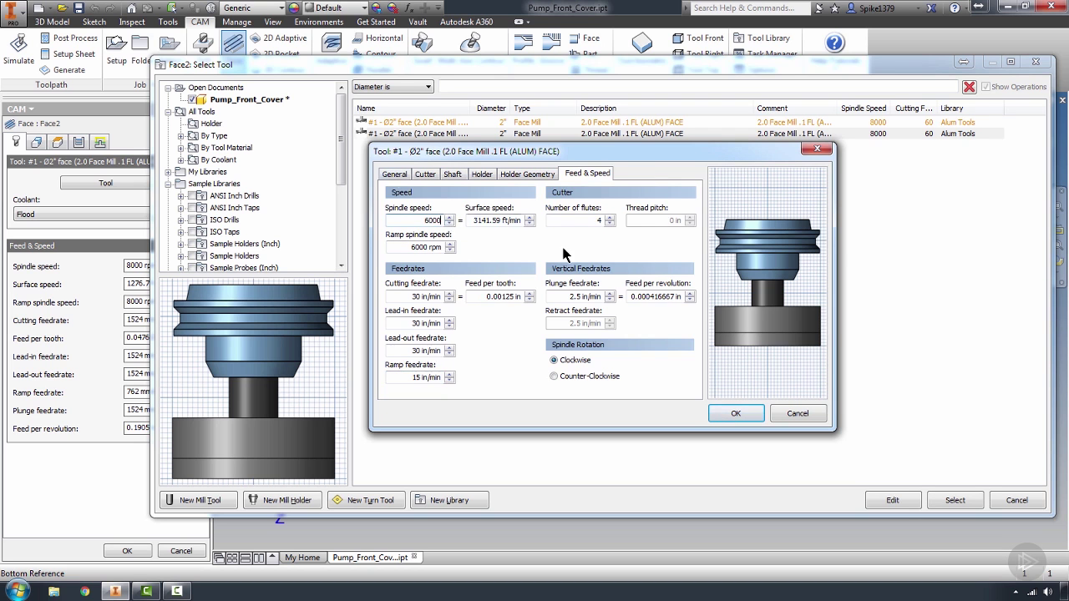
# Change the copy's description to "2.0 Face Mill .1 FL (ALUM) Plunge" and save the tool
pyautogui.click(394, 174)
pyautogui.press('BackSpace')
pyautogui.write('Plung')
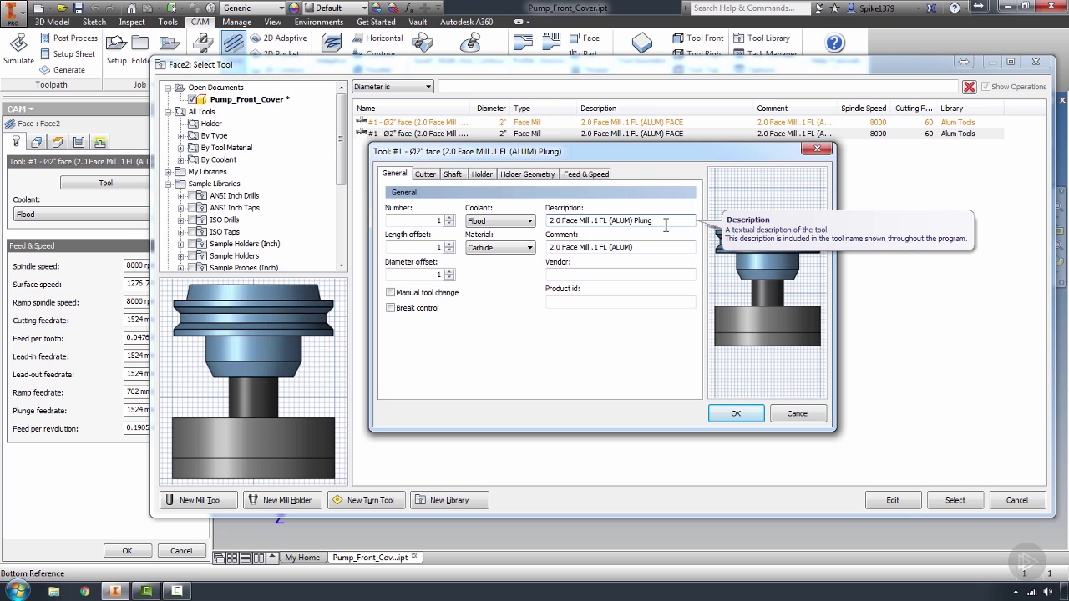
pyautogui.write('e')
pyautogui.click(601, 173)
pyautogui.click(394, 174)
pyautogui.click(736, 415)
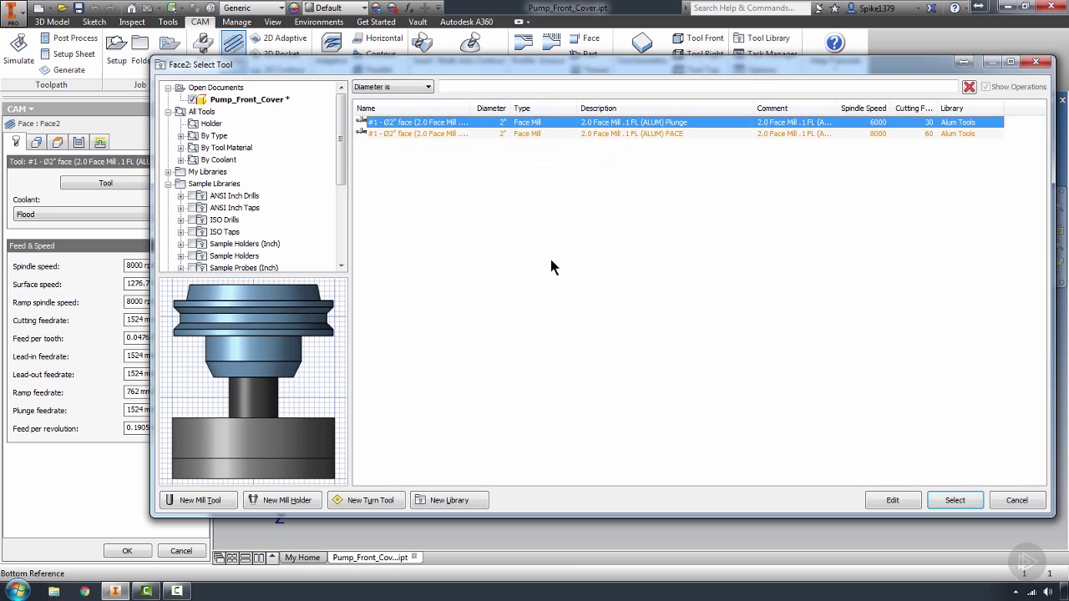
# Compare the two Alum Tools face mills and assign the Plunge version to Face2
pyautogui.click(401, 126)
pyautogui.click(399, 134)
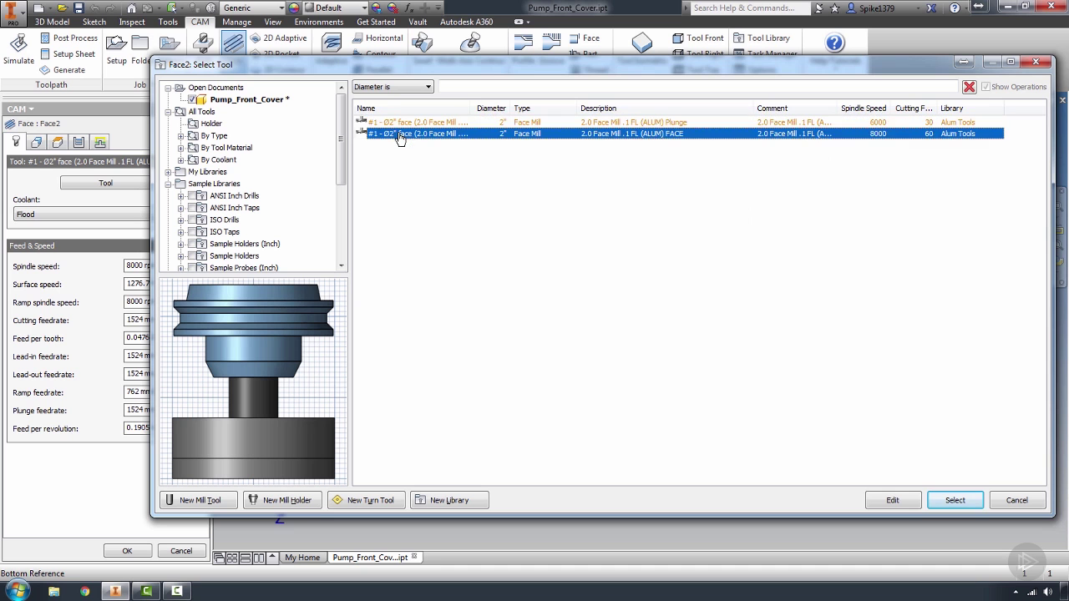
pyautogui.click(421, 157)
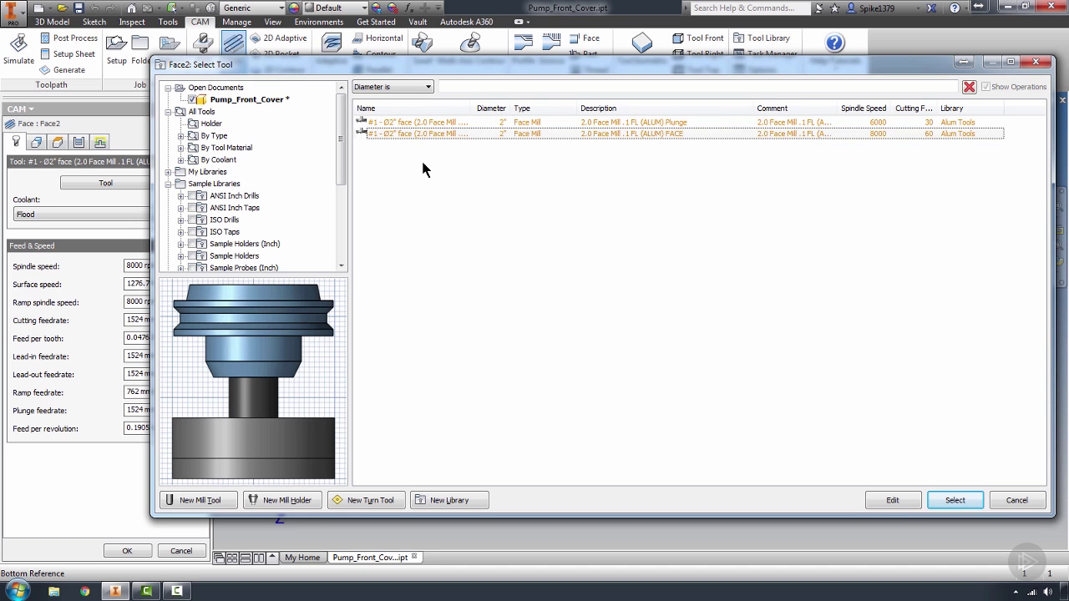
pyautogui.click(373, 124)
pyautogui.click(374, 135)
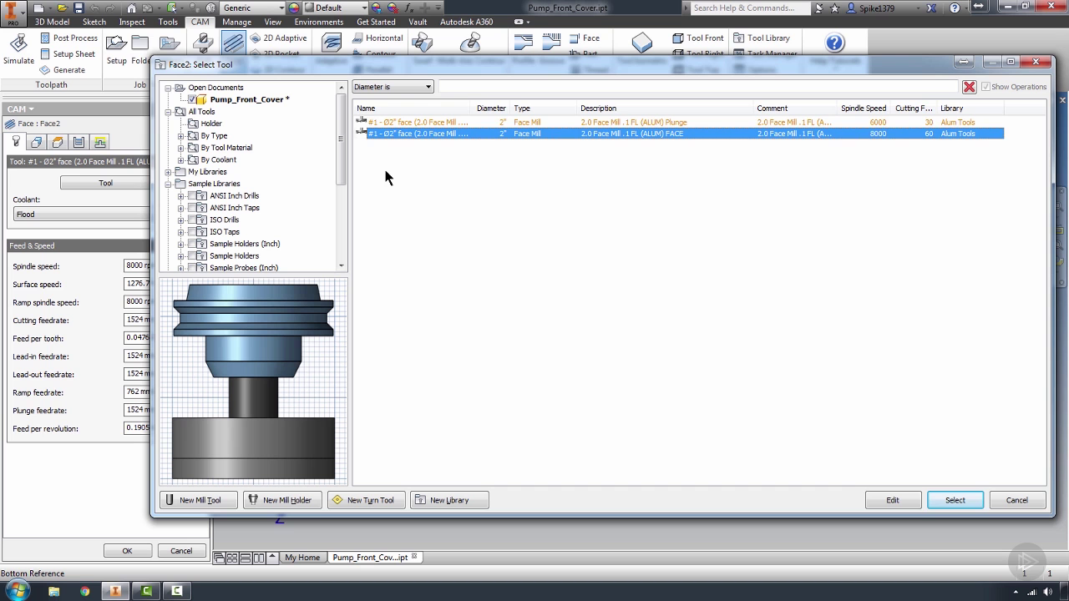
pyautogui.click(883, 124)
pyautogui.click(936, 135)
pyautogui.press('Up')
pyautogui.click(952, 499)
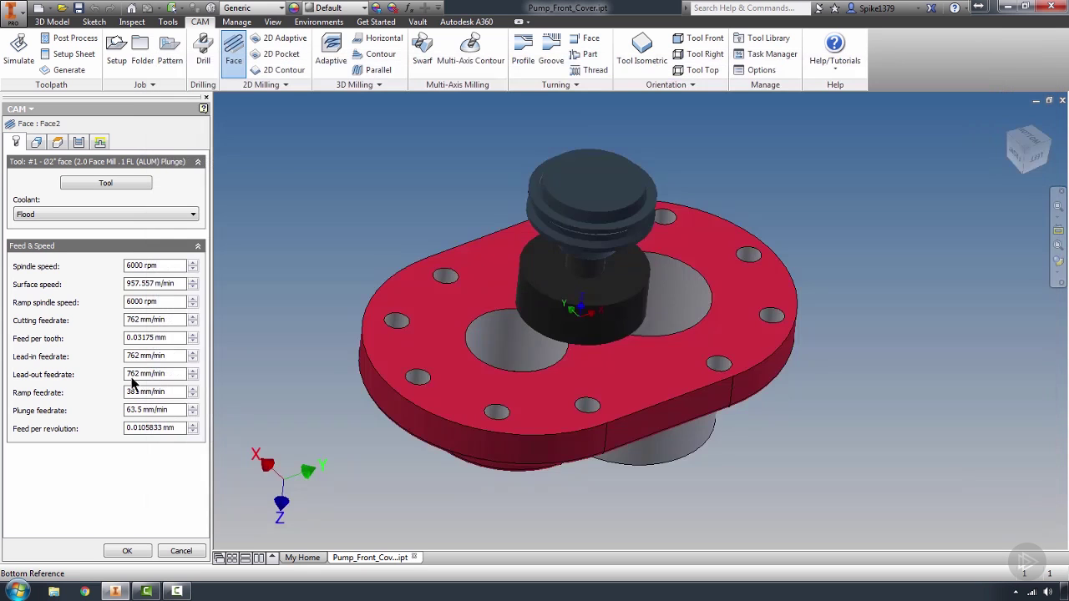
# Switch Face2's tool to the "2.0 Face Mill .1 FL (ALUM) FACE" version stored in Pump_Front_Cover
pyautogui.click(87, 183)
pyautogui.click(542, 123)
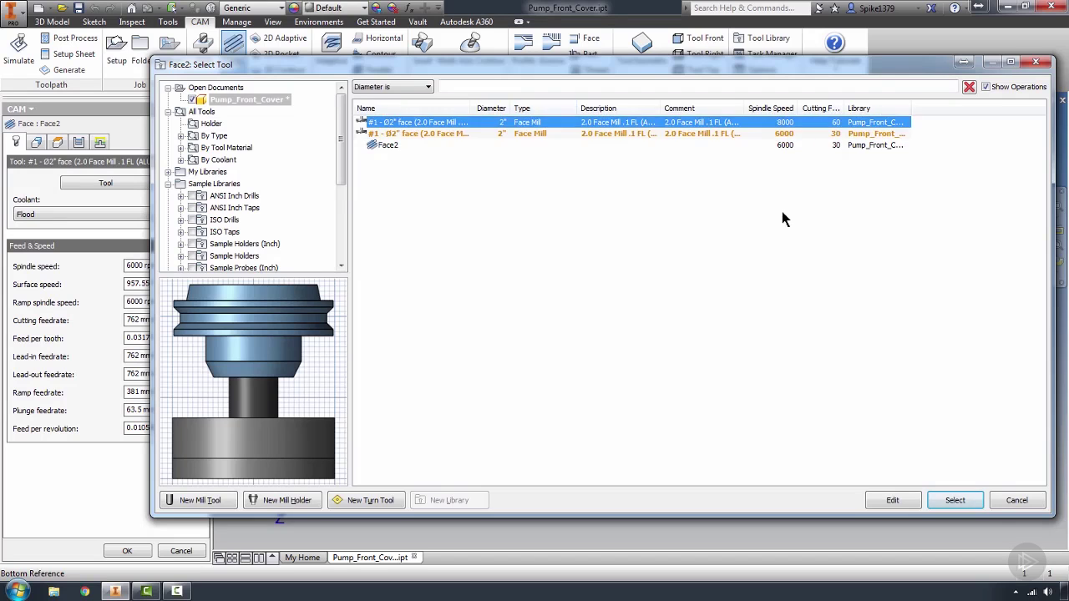
pyautogui.click(972, 499)
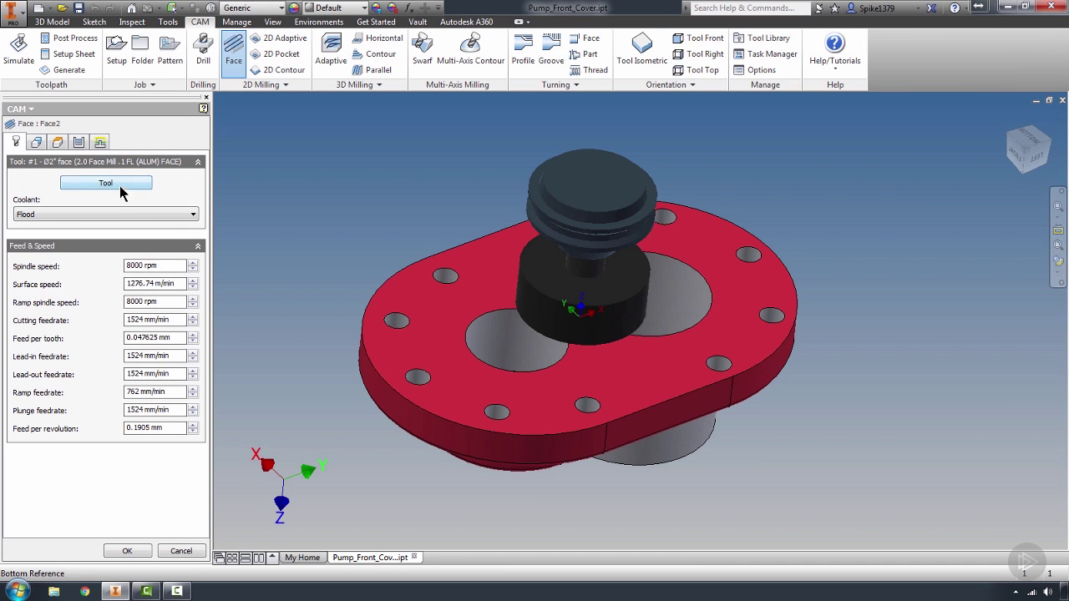
# Examine the stock contour selection in Face2's geometry settings
pyautogui.click(35, 142)
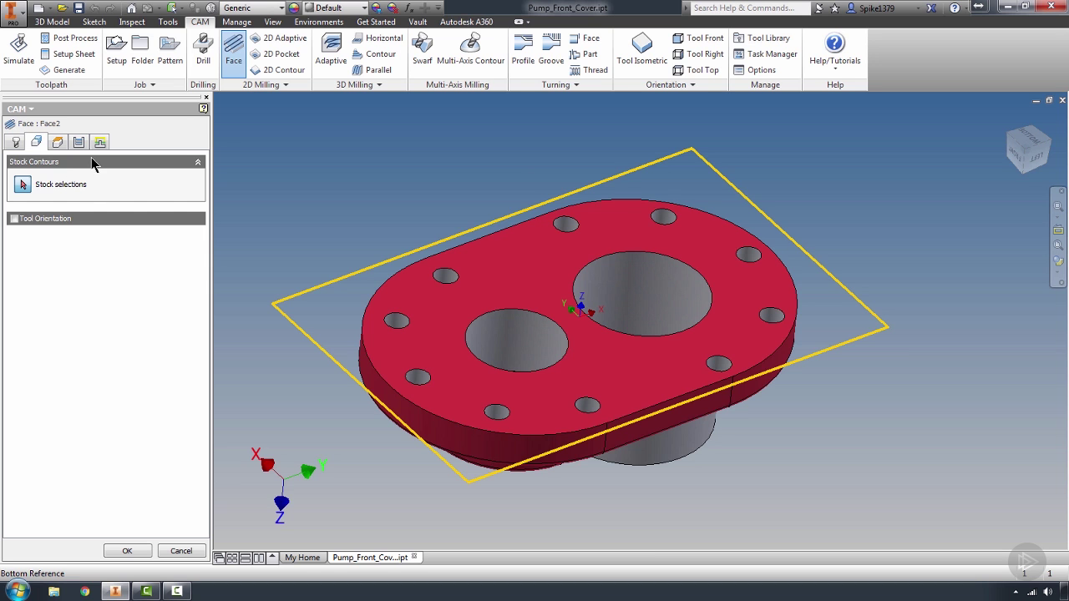
pyautogui.moveTo(66, 158)
pyautogui.moveTo(386, 260); pyautogui.dragTo(478, 244, button='middle')
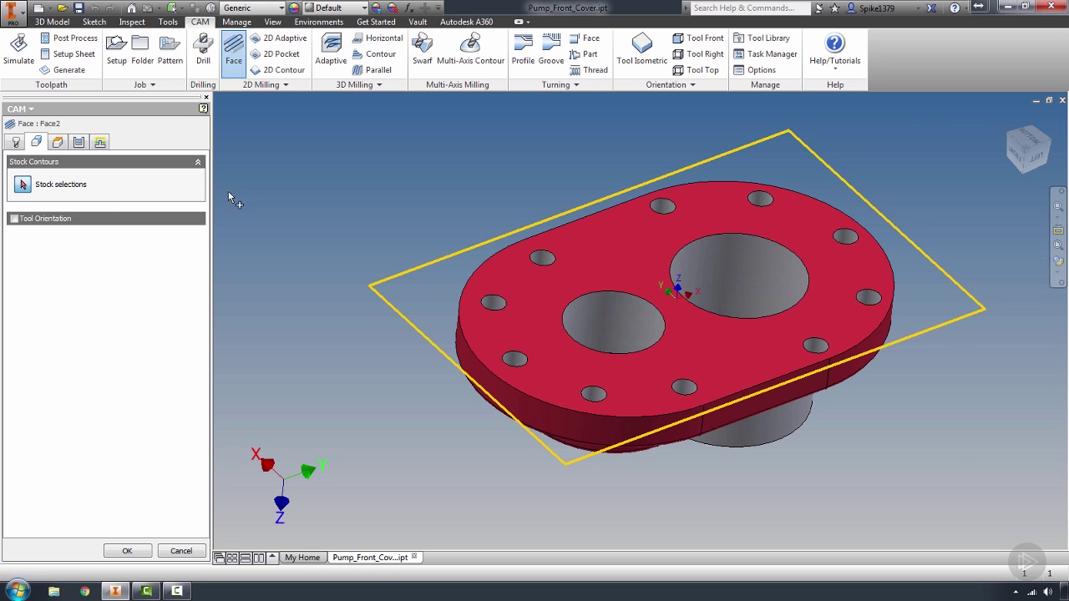
pyautogui.click(23, 186)
# In Face2's height settings, reference the feed height from Stock top and set its offset to 2 mm
pyautogui.click(57, 143)
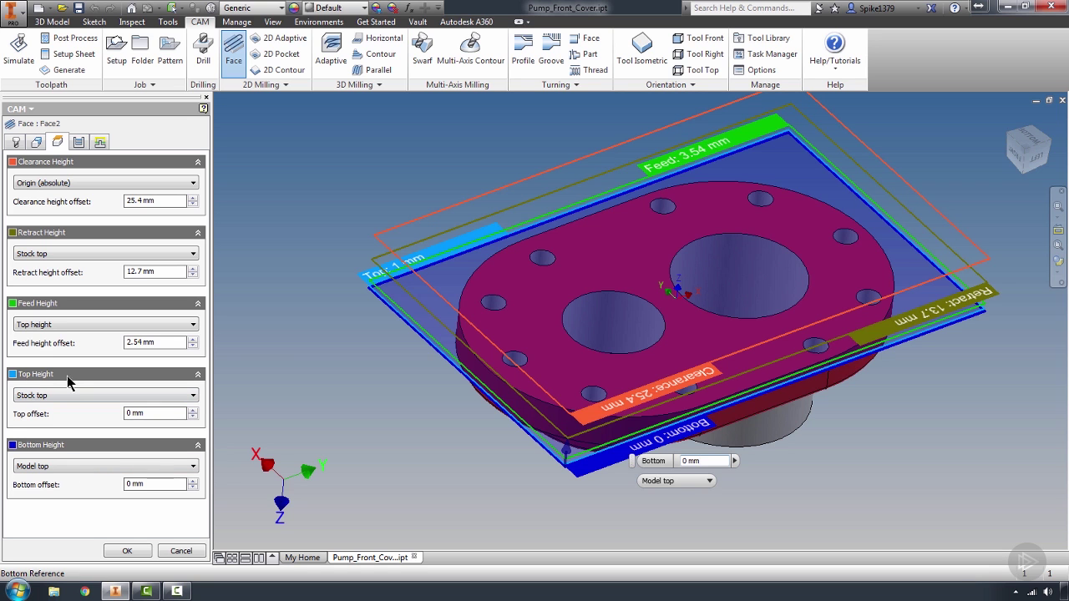
pyautogui.moveTo(67, 476)
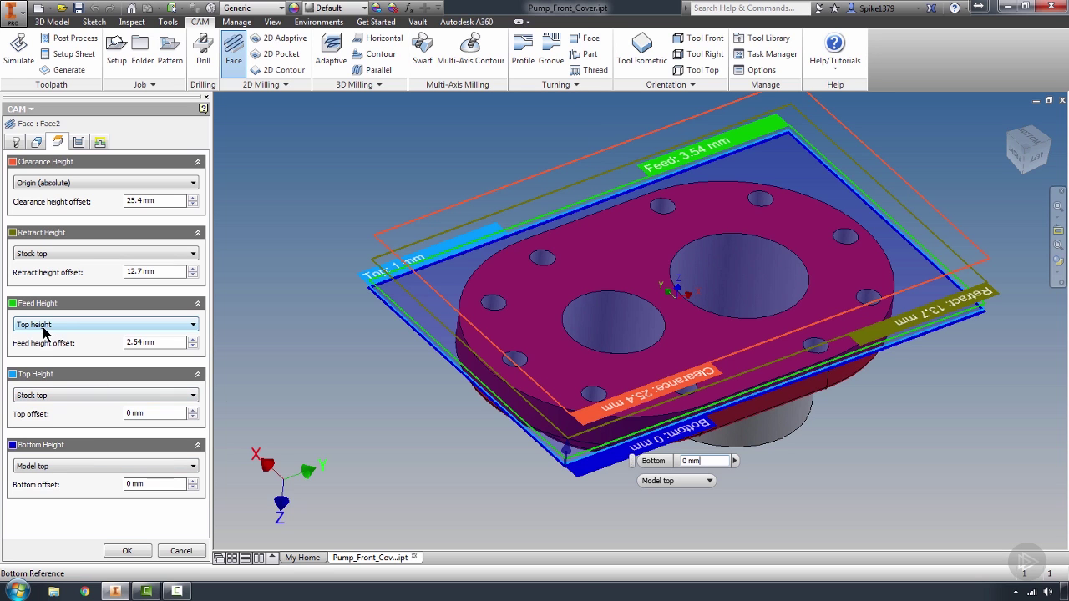
pyautogui.moveTo(58, 330)
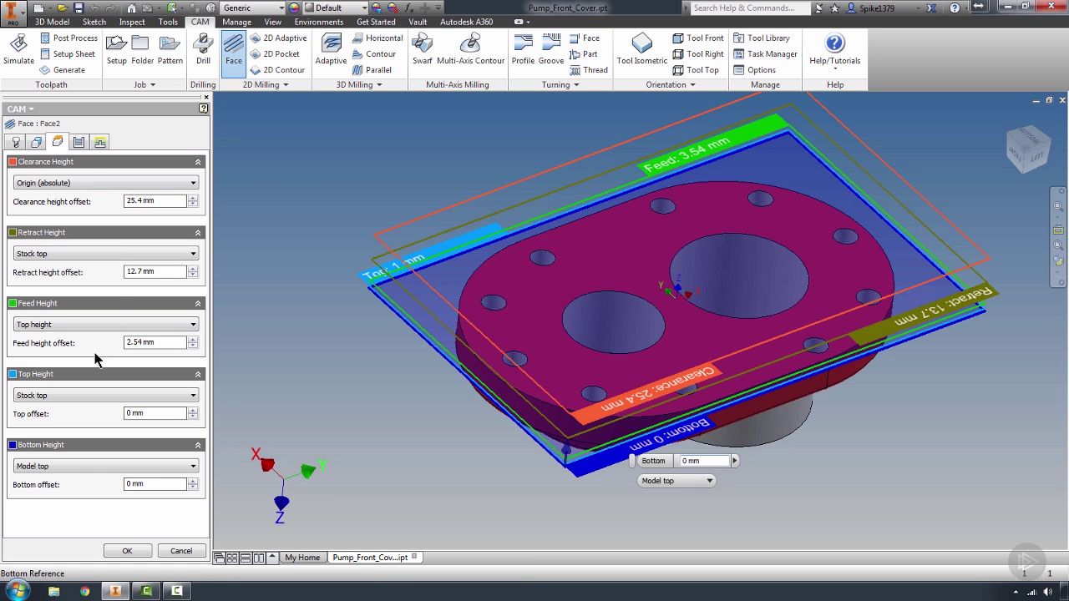
pyautogui.click(59, 327)
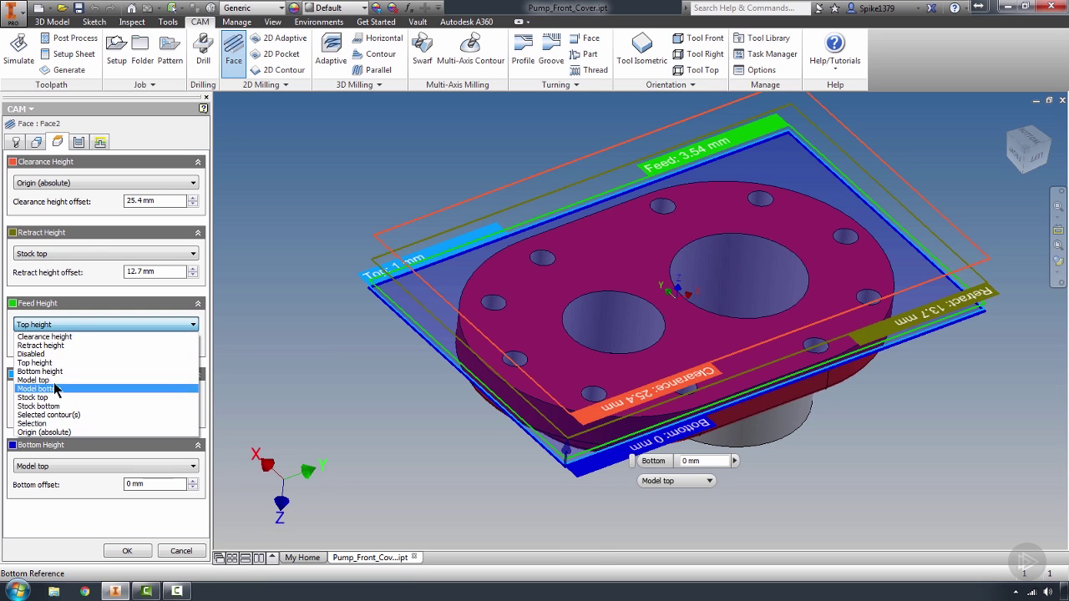
pyautogui.click(58, 327)
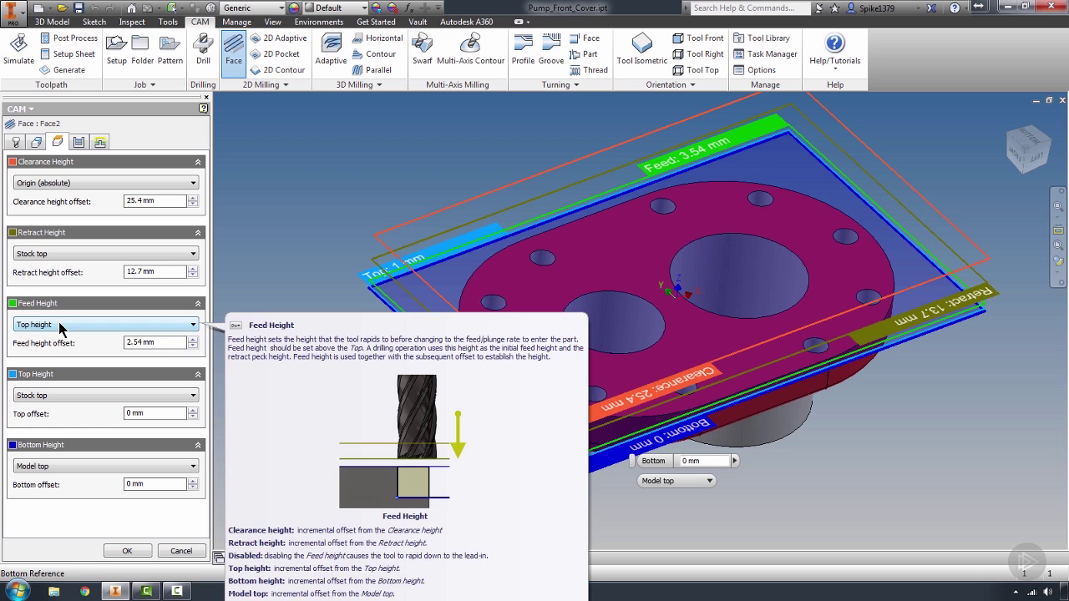
pyautogui.click(60, 326)
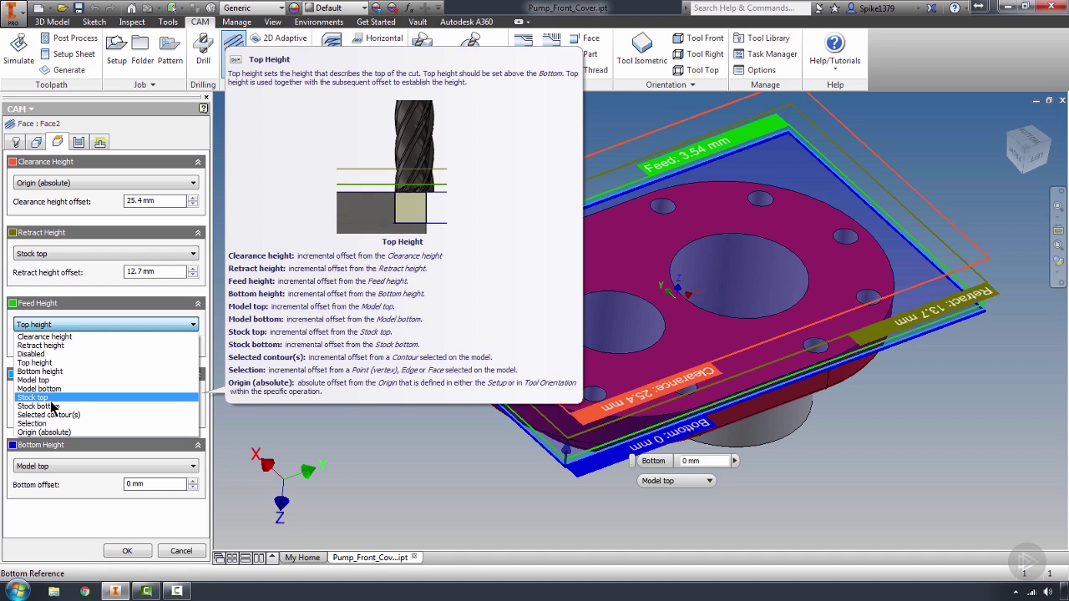
pyautogui.click(33, 398)
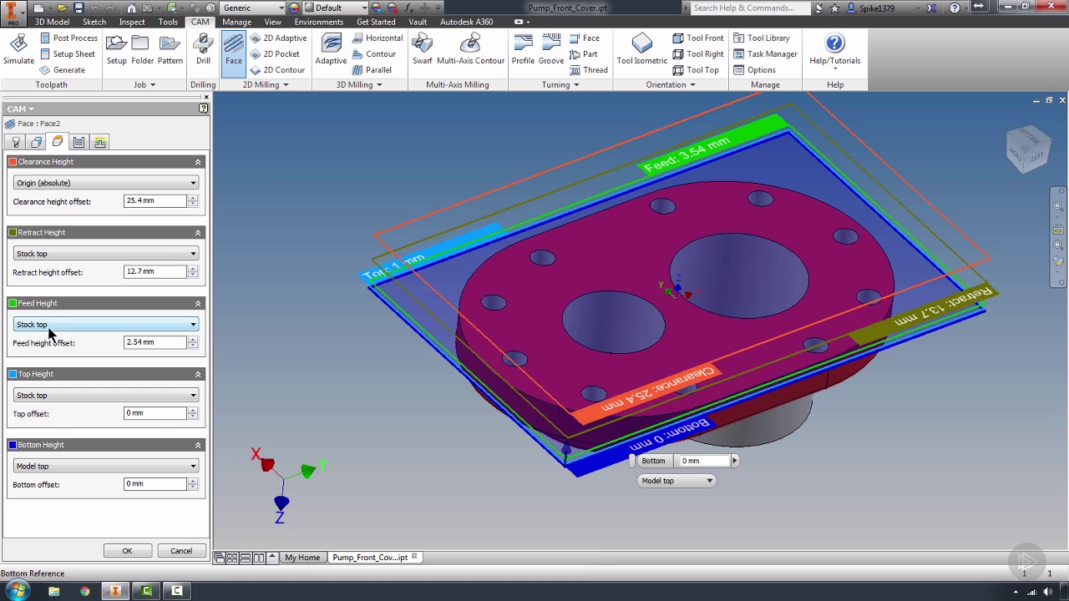
pyautogui.moveTo(163, 344); pyautogui.dragTo(108, 349)
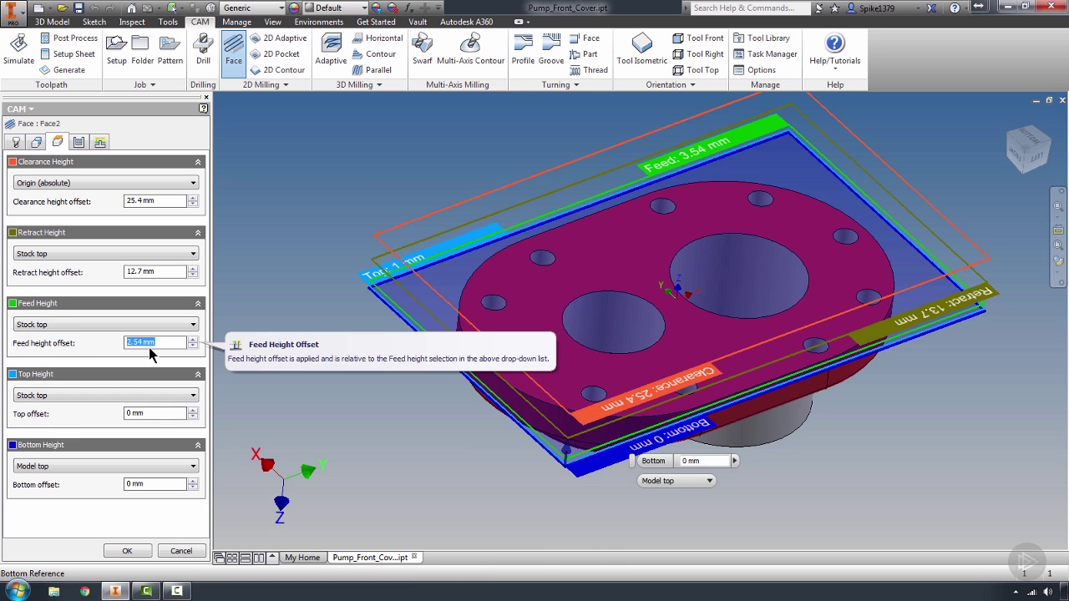
pyautogui.write('2.')
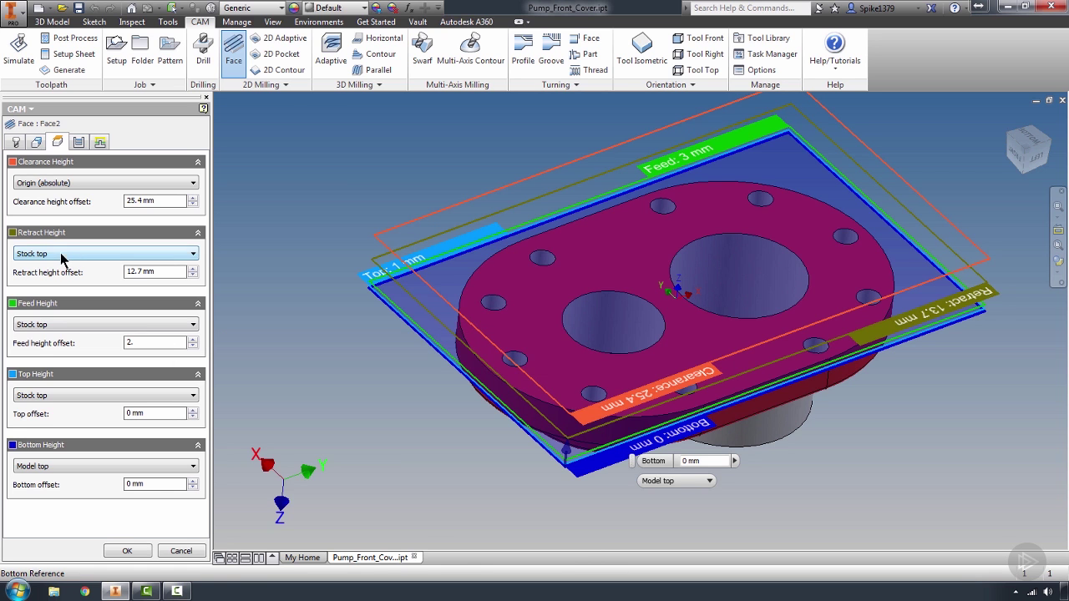
# Set the retract height offset to 5 mm and reference the clearance height from Stock top
pyautogui.click(157, 271)
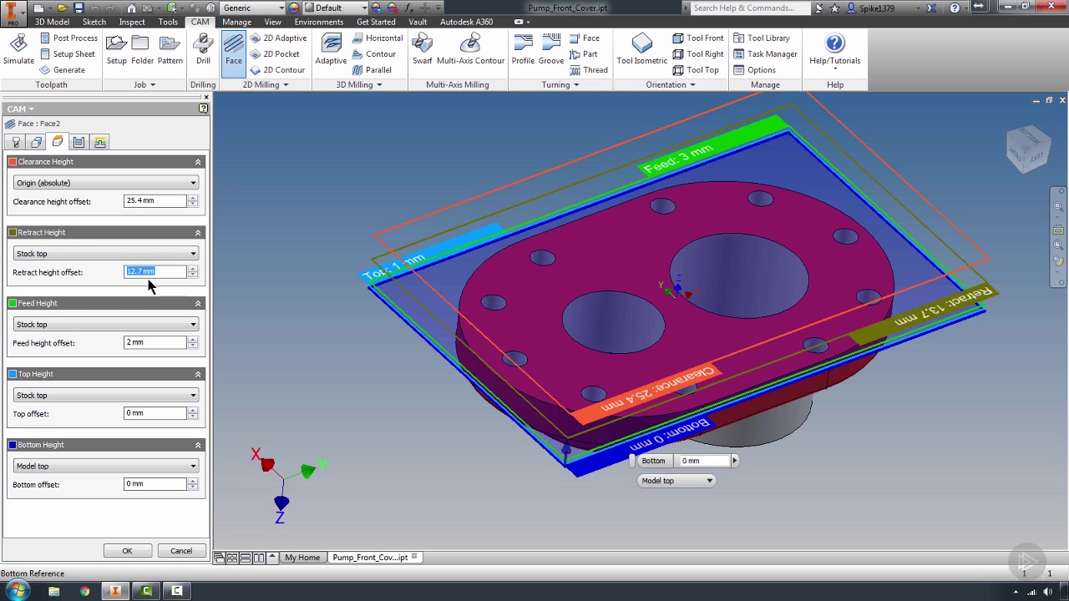
pyautogui.write('6')
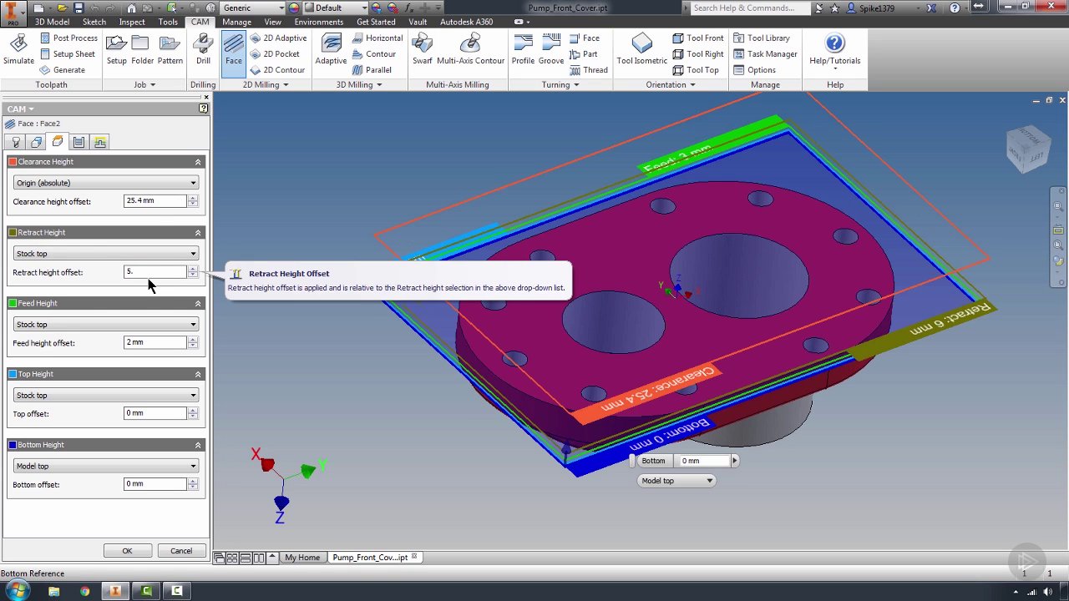
pyautogui.click(156, 204)
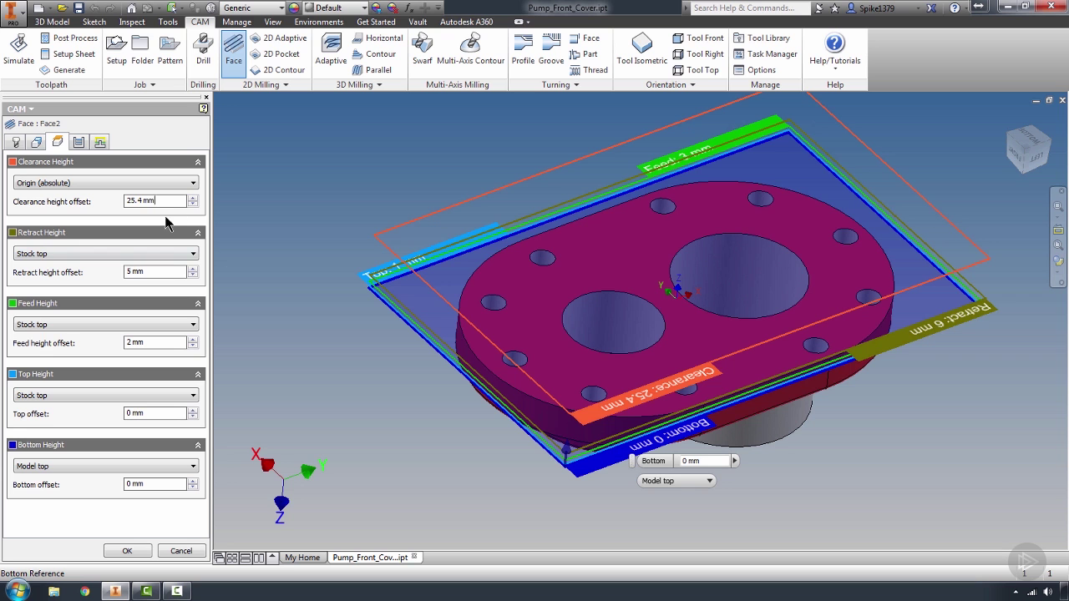
pyautogui.click(53, 186)
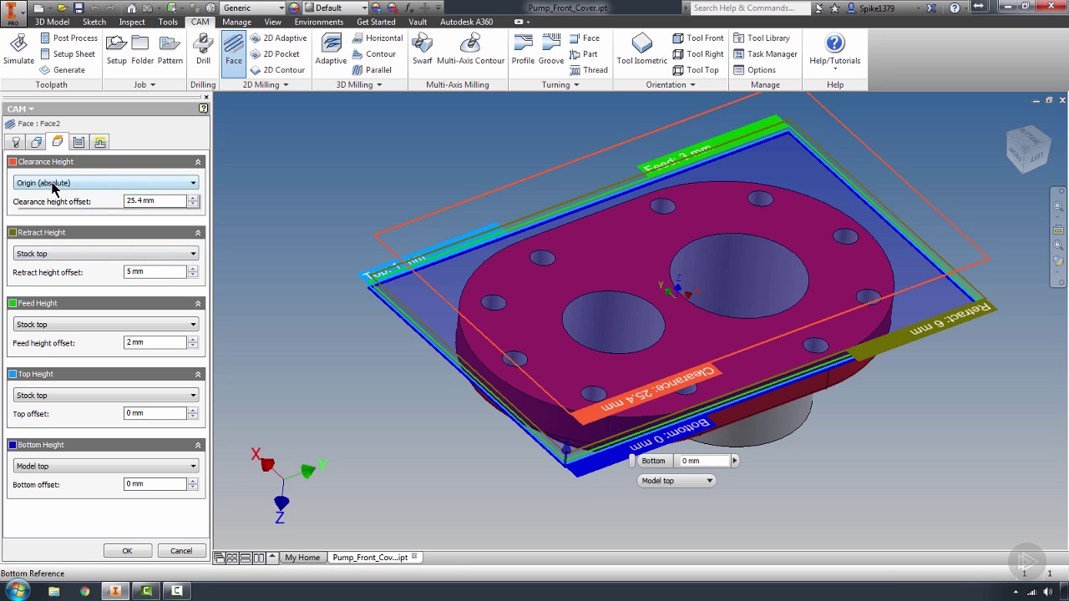
pyautogui.click(55, 247)
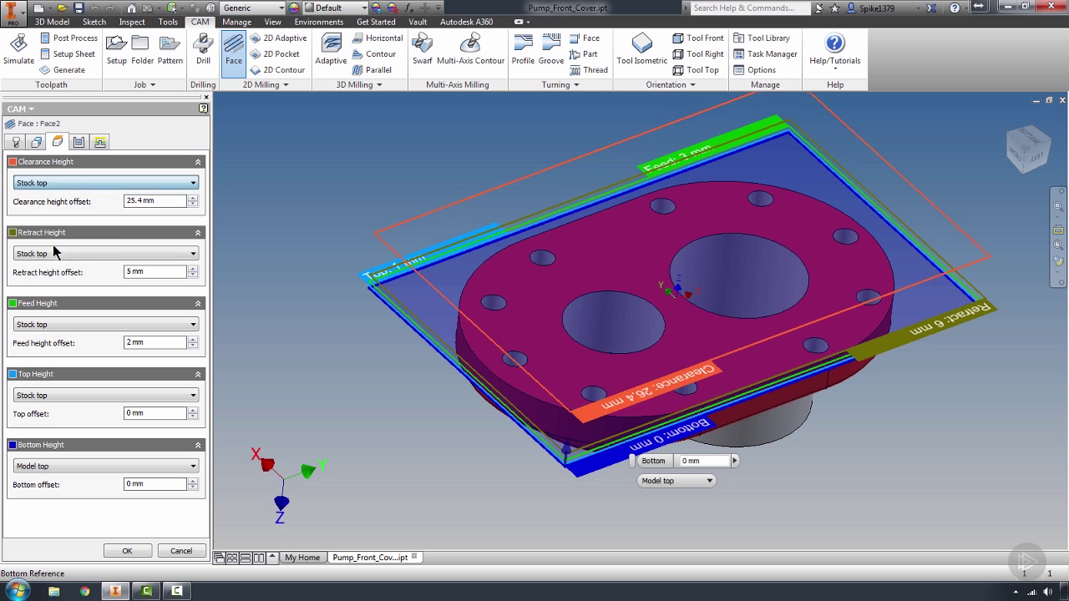
pyautogui.click(147, 202)
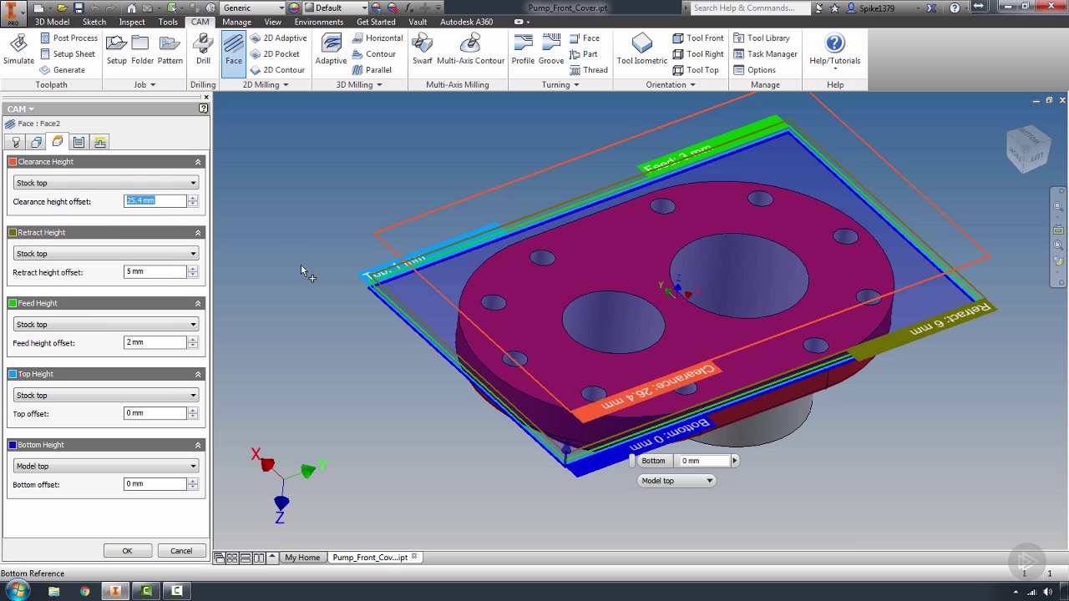
pyautogui.keyDown('shift'); pyautogui.moveTo(512, 343); pyautogui.dragTo(498, 317, button='middle'); pyautogui.keyUp('shift')
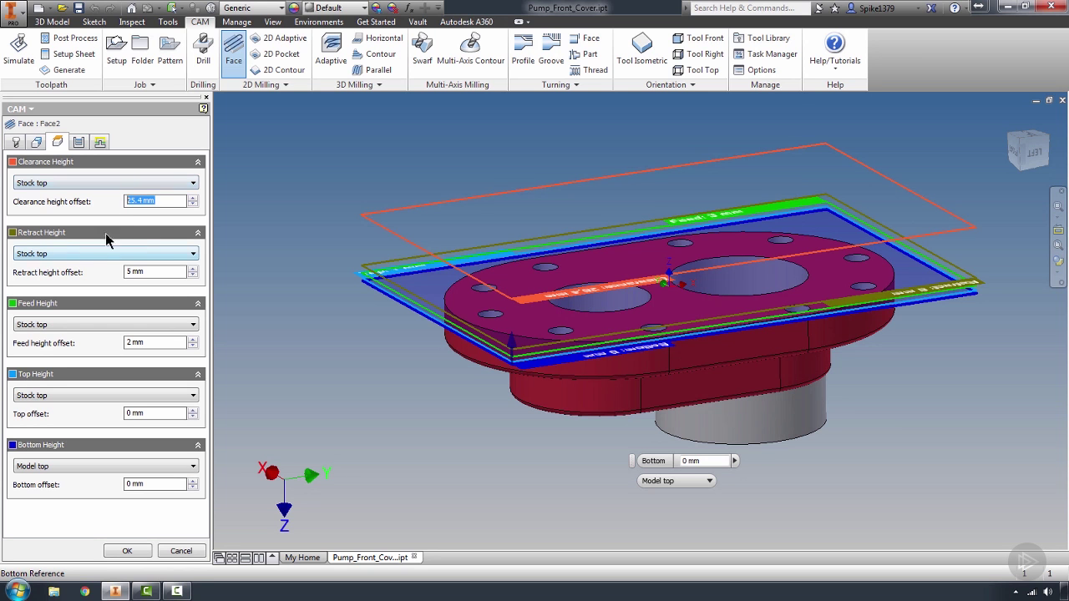
pyautogui.keyDown('shift'); pyautogui.moveTo(506, 298); pyautogui.dragTo(661, 329, button='middle'); pyautogui.keyUp('shift')
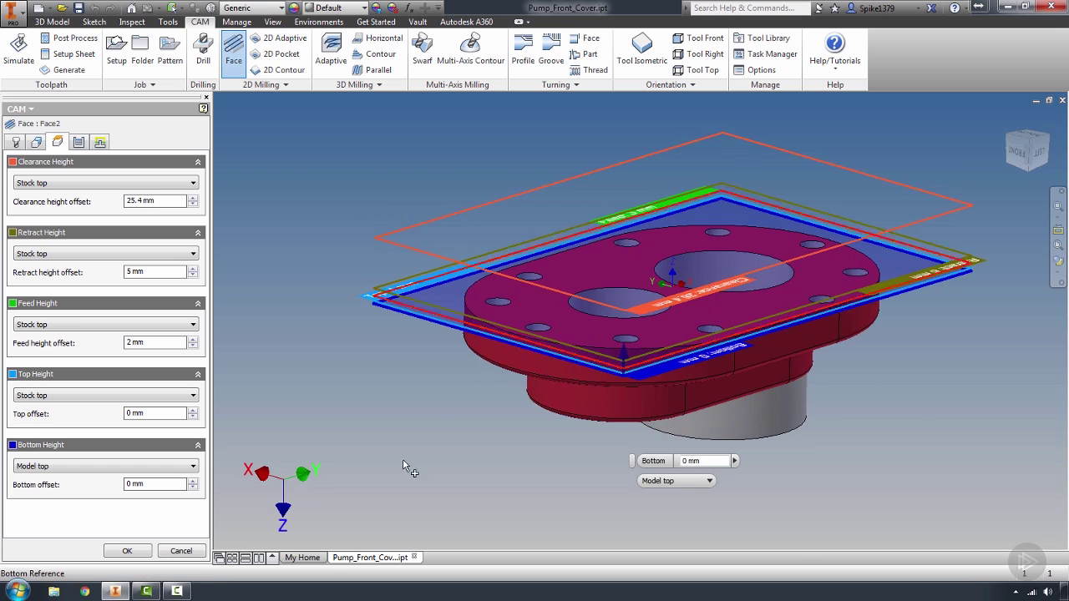
# Try a pass direction of 0 deg for Face2 and inspect the part's orientation from the tool top view
pyautogui.click(78, 143)
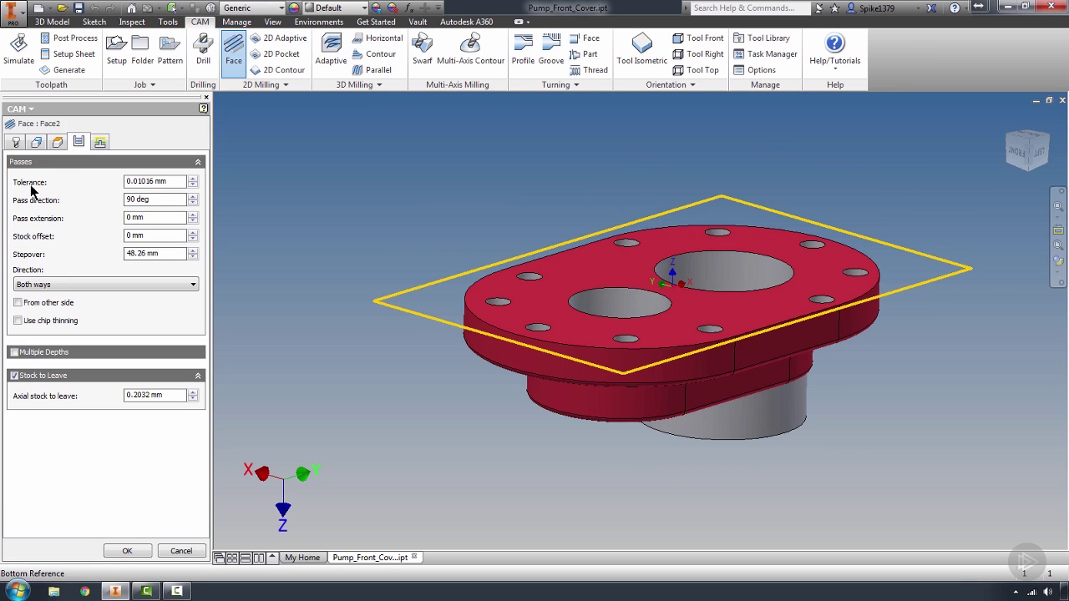
pyautogui.moveTo(168, 182); pyautogui.dragTo(115, 185)
pyautogui.click(159, 206)
pyautogui.write('0')
pyautogui.press('pageup')
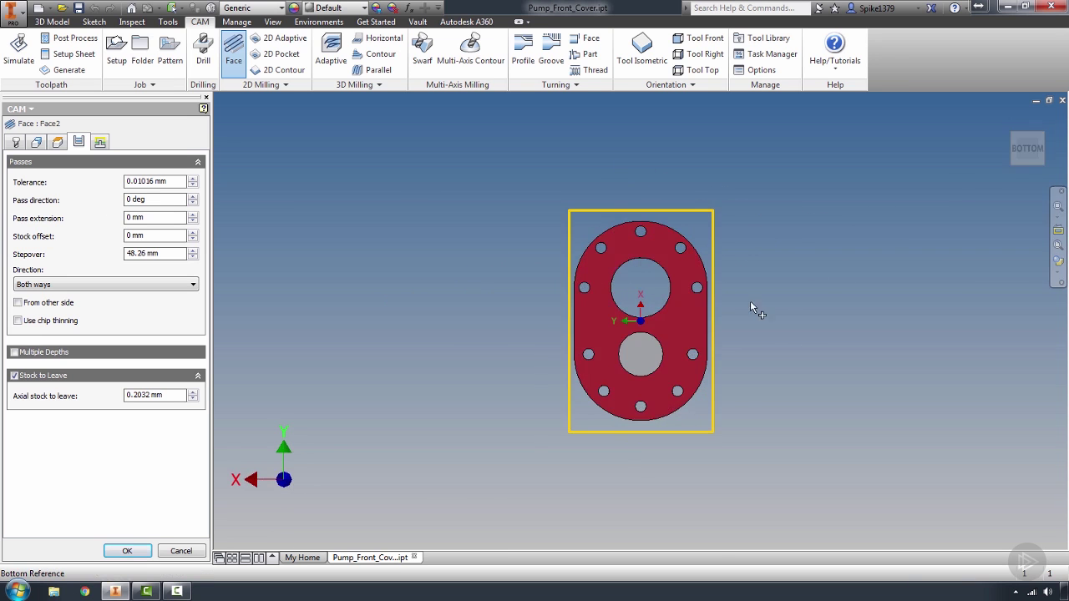
pyautogui.keyDown('shift'); pyautogui.moveTo(676, 342); pyautogui.dragTo(664, 292, button='middle'); pyautogui.keyUp('shift')
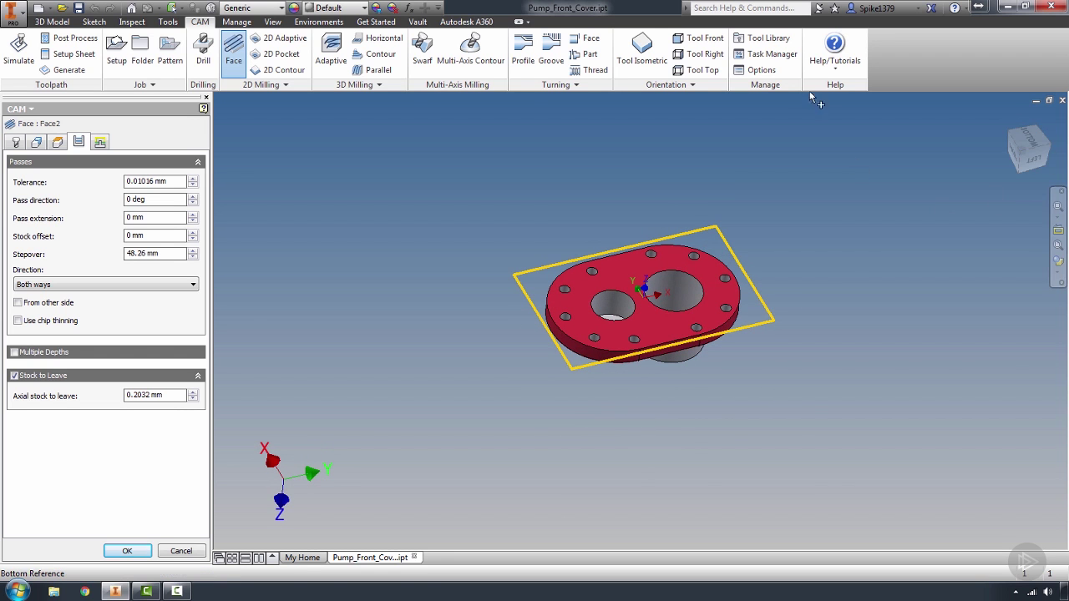
pyautogui.click(702, 70)
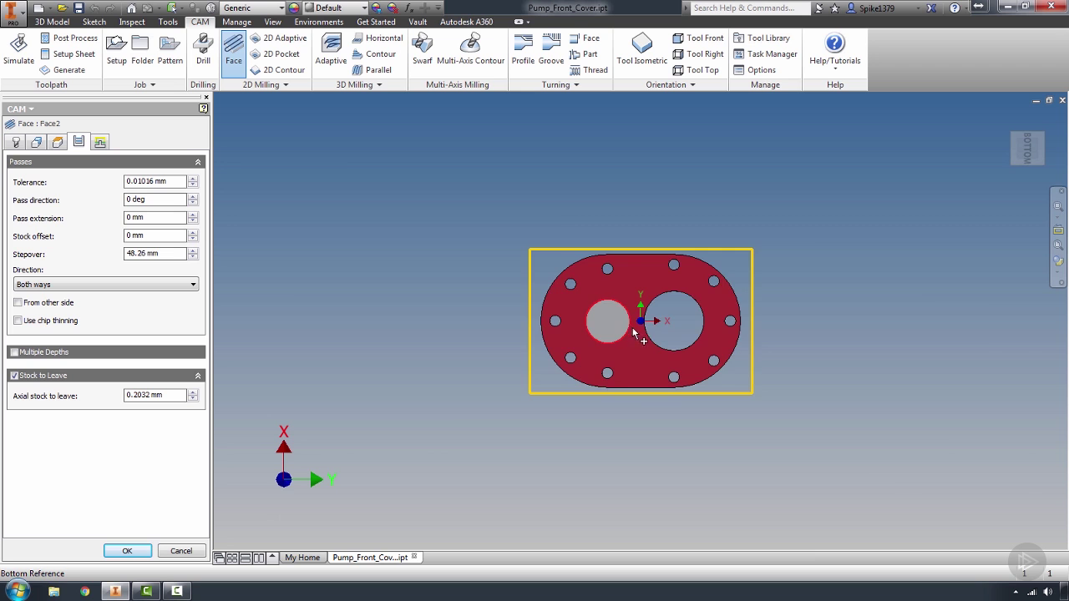
pyautogui.scroll(5, 635, 325)
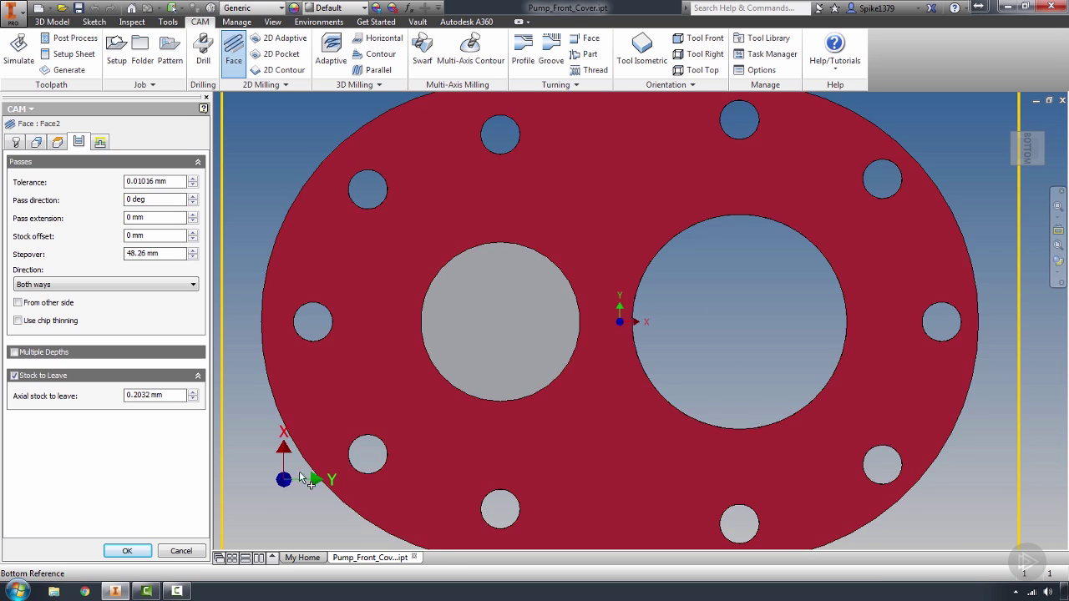
pyautogui.scroll(-5, 618, 417)
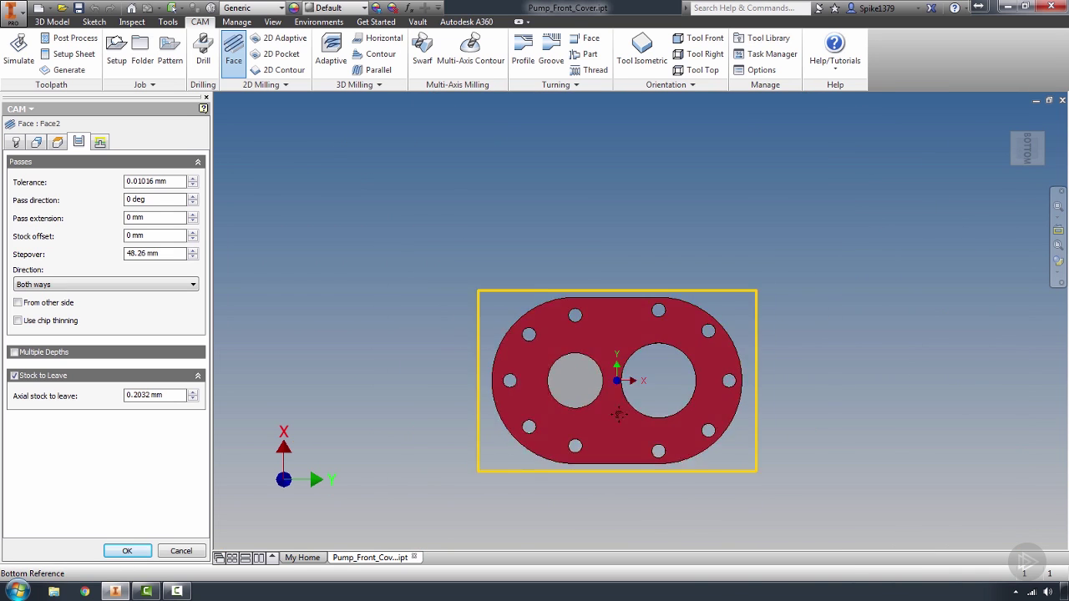
pyautogui.moveTo(618, 416); pyautogui.dragTo(632, 366, button='middle')
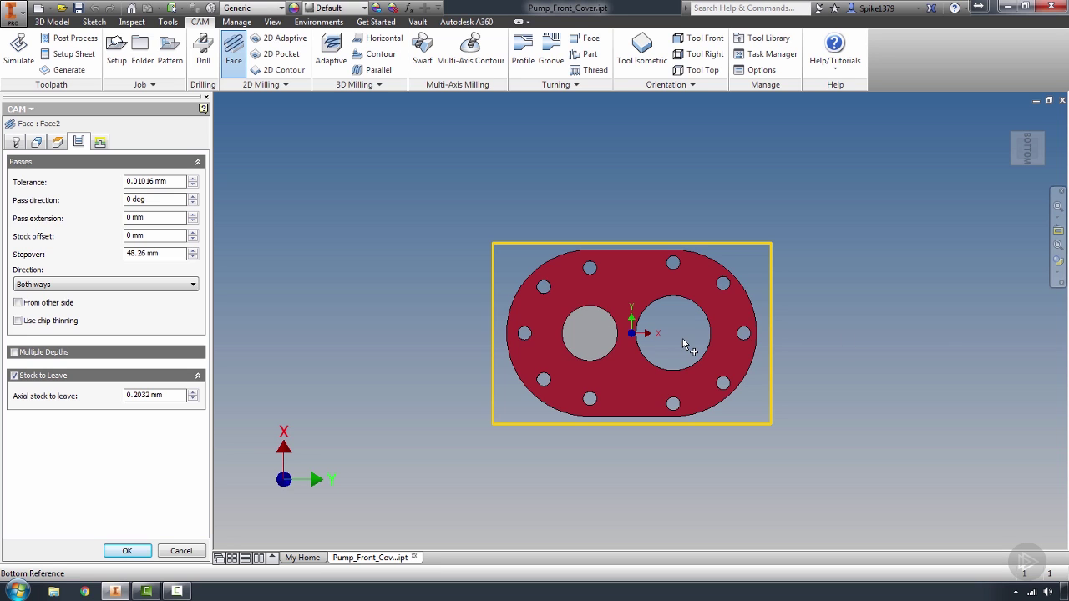
# Set Face2's pass direction to 90 deg and check the pass extension setting
pyautogui.click(148, 200)
pyautogui.write('90')
pyautogui.press('Return')
pyautogui.click(158, 222)
pyautogui.moveTo(152, 240)
pyautogui.moveTo(150, 217)
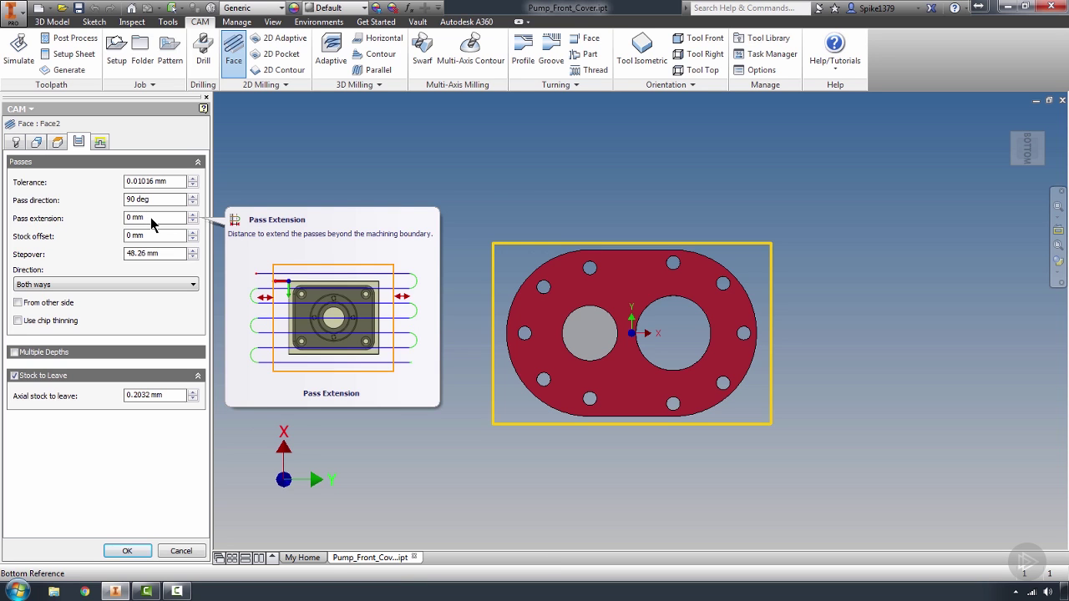
pyautogui.click(151, 217)
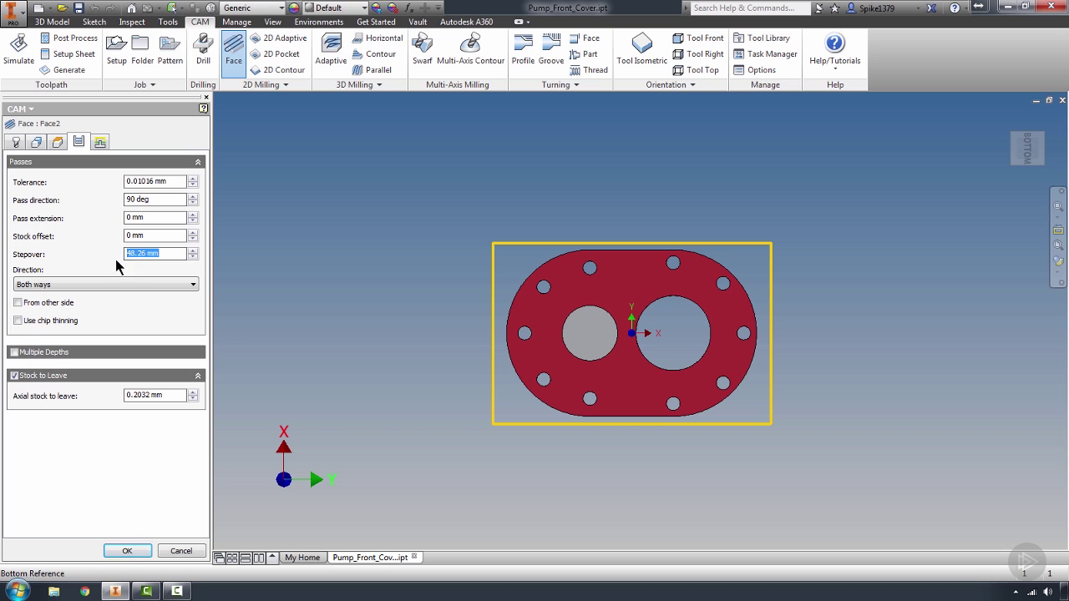
# Examine the expression that drives Face2's stepover and close it without changes
pyautogui.rightClick(170, 261)
pyautogui.click(167, 259)
pyautogui.moveTo(166, 252)
pyautogui.rightClick(167, 252)
pyautogui.click(212, 335)
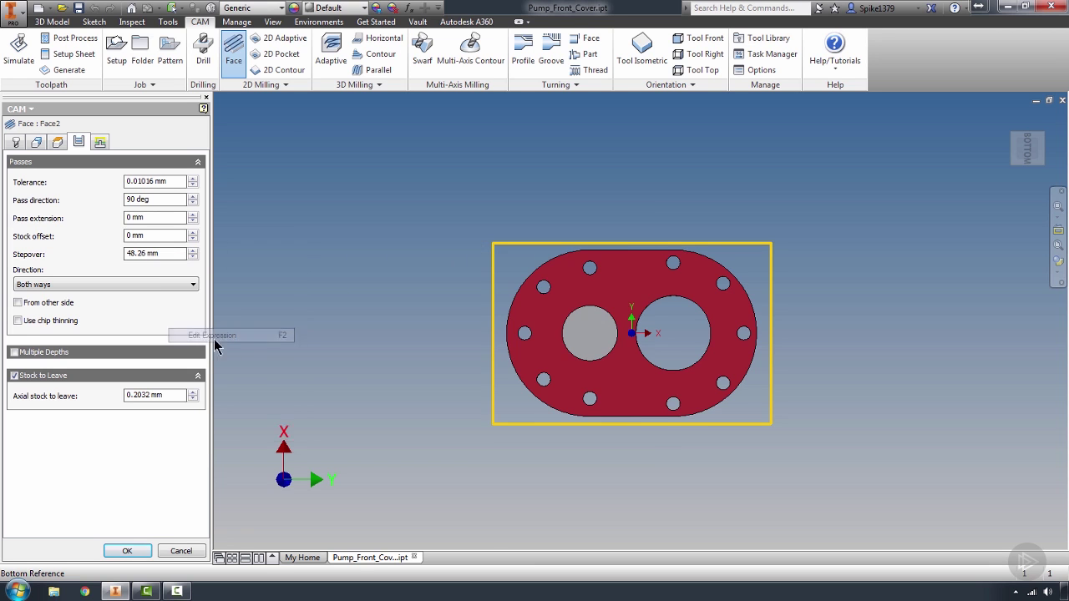
pyautogui.click(252, 251)
pyautogui.moveTo(513, 254); pyautogui.dragTo(231, 256)
pyautogui.moveTo(305, 224); pyautogui.dragTo(297, 101)
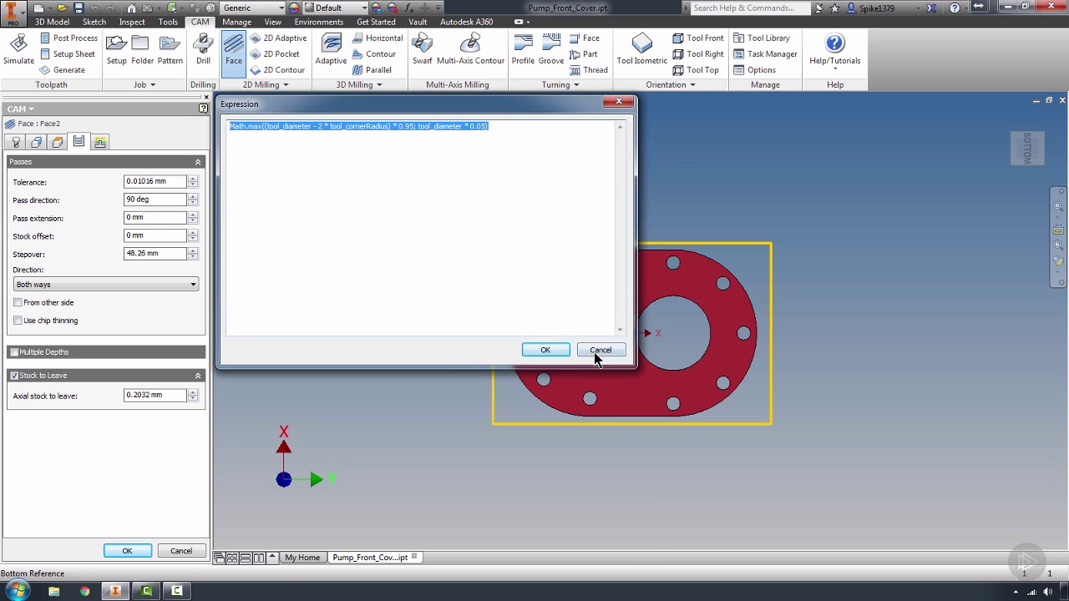
pyautogui.click(598, 354)
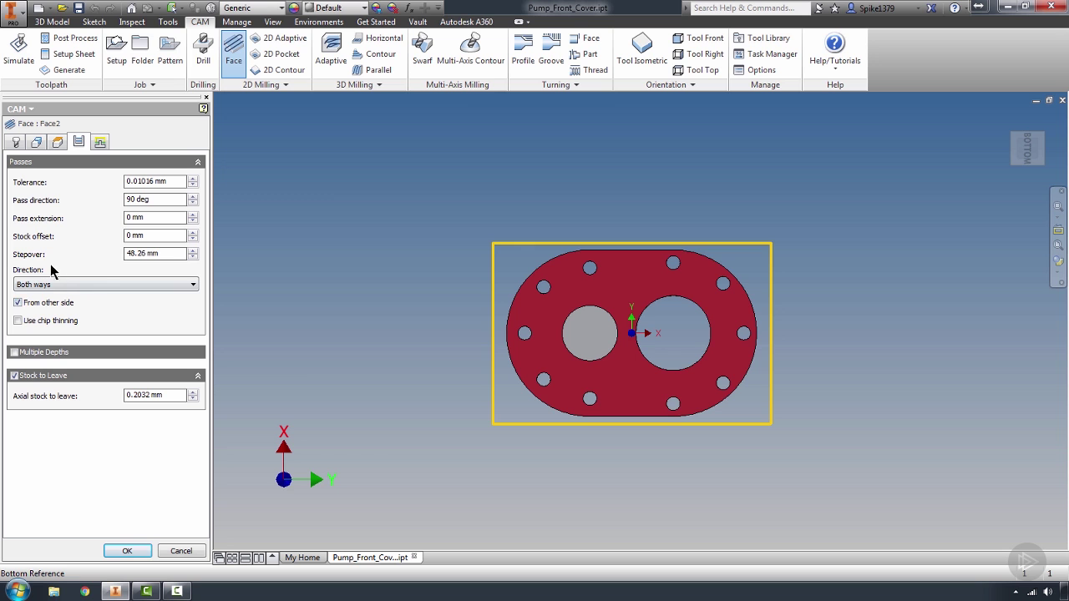
# Turn off From other side, try the Climb direction for the passes, and restore Both ways
pyautogui.click(17, 302)
pyautogui.click(54, 287)
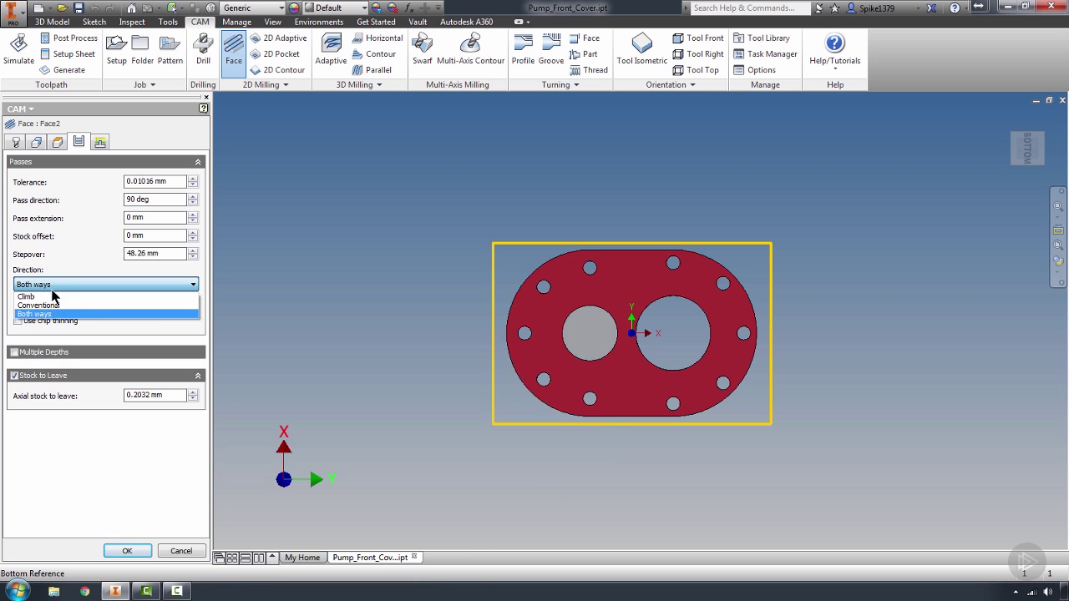
pyautogui.click(42, 297)
pyautogui.click(69, 285)
pyautogui.click(58, 315)
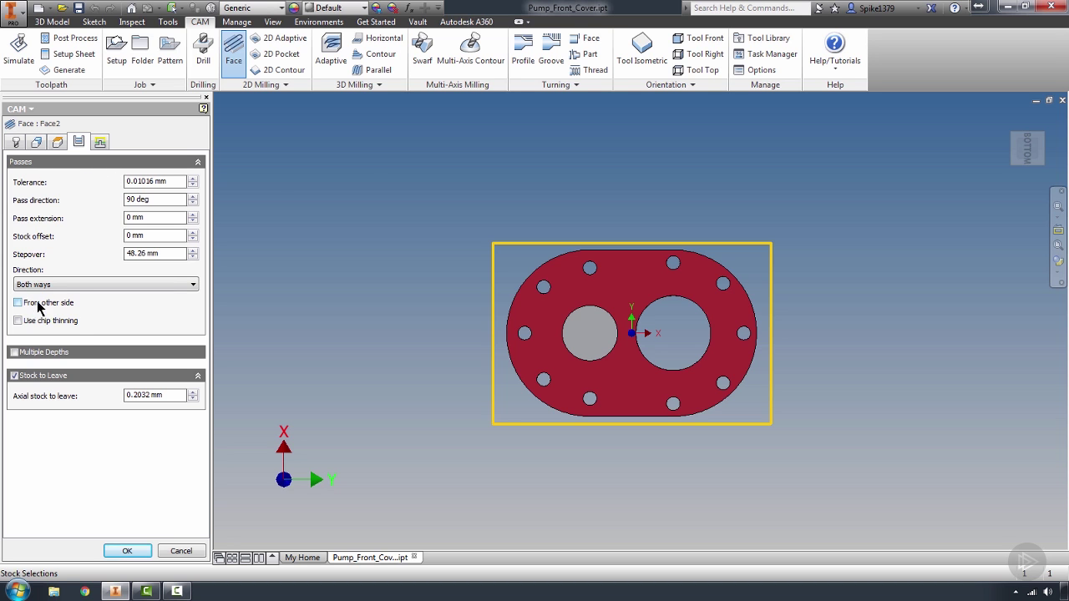
# Enable Multiple Depths for Face2, check the finishing step options, and leave the finishing step off
pyautogui.click(15, 354)
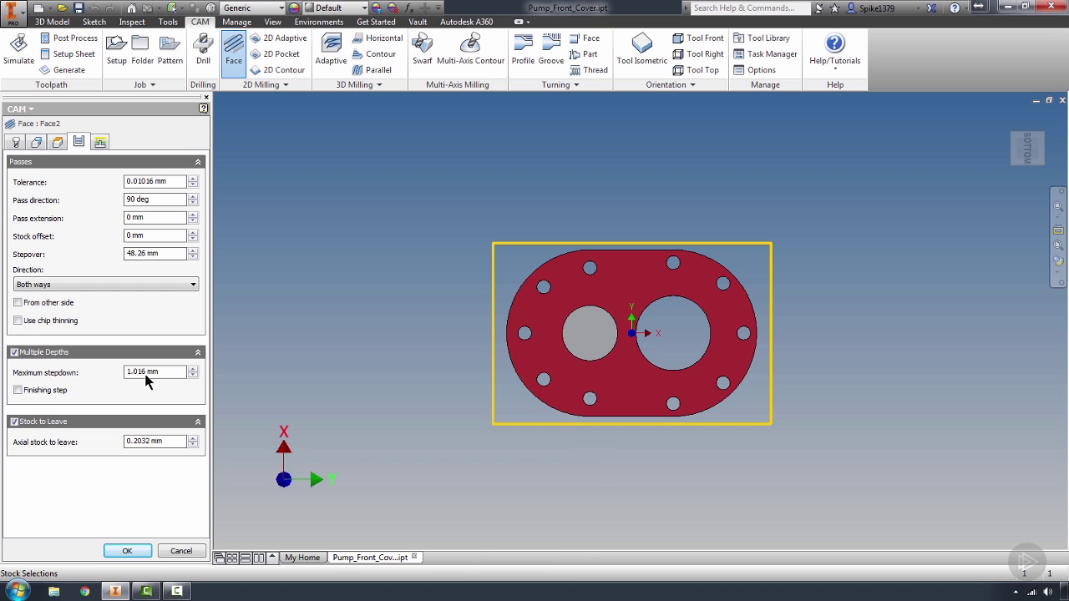
pyautogui.moveTo(146, 381)
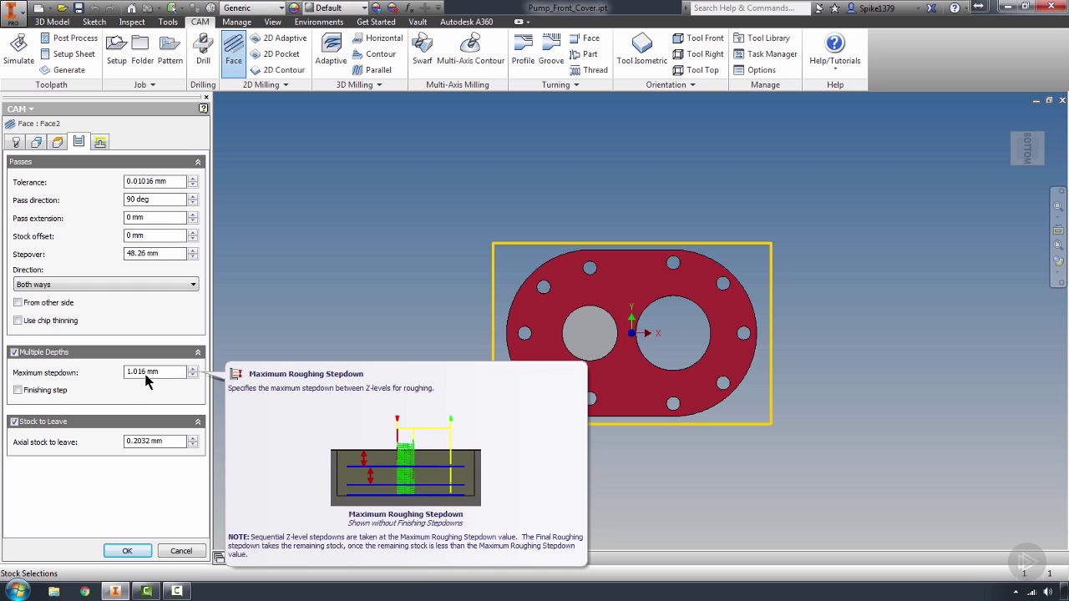
pyautogui.click(17, 391)
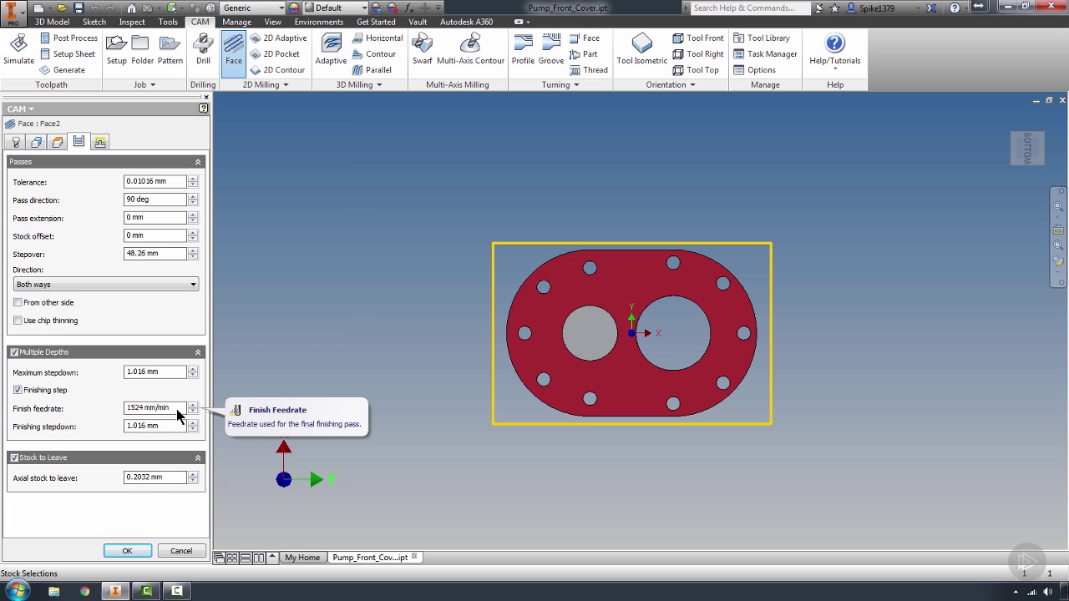
pyautogui.click(17, 390)
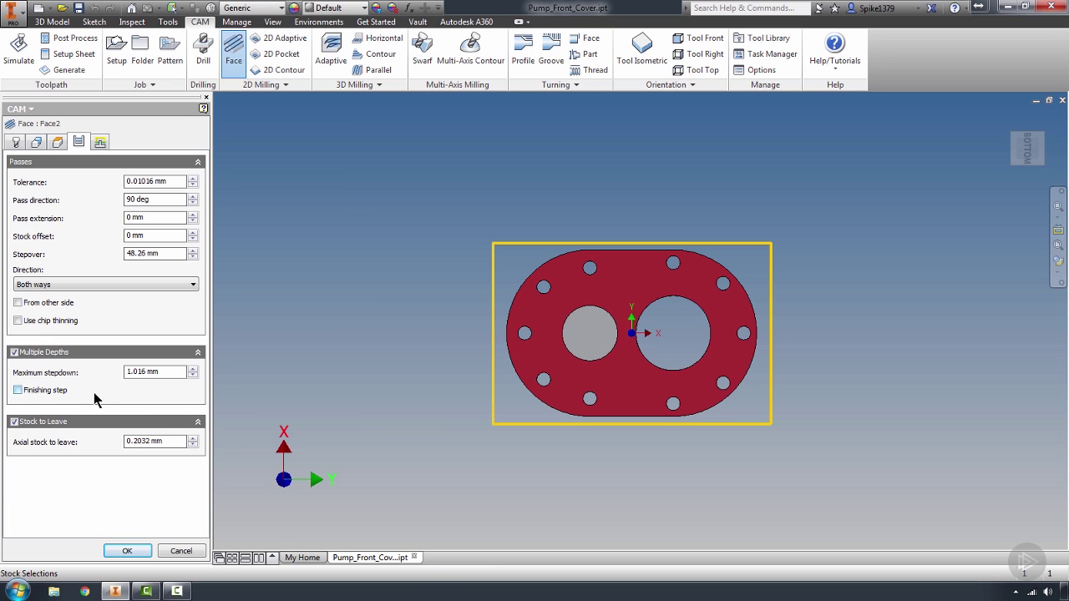
# Turn off Stock to Leave for Face2 and read its explanation of positive, none and negative stock
pyautogui.click(15, 423)
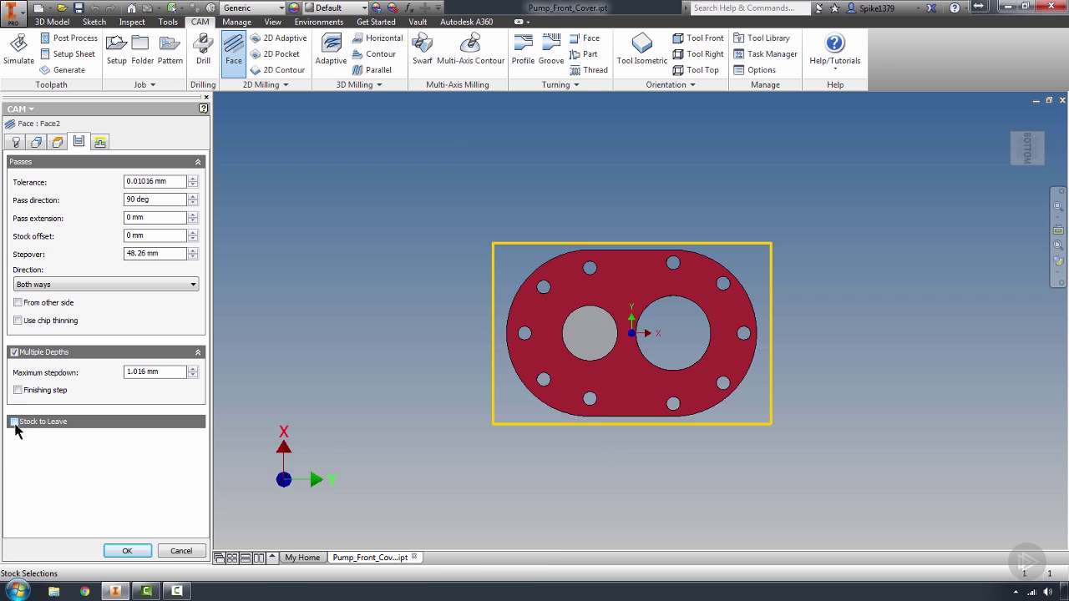
pyautogui.click(14, 422)
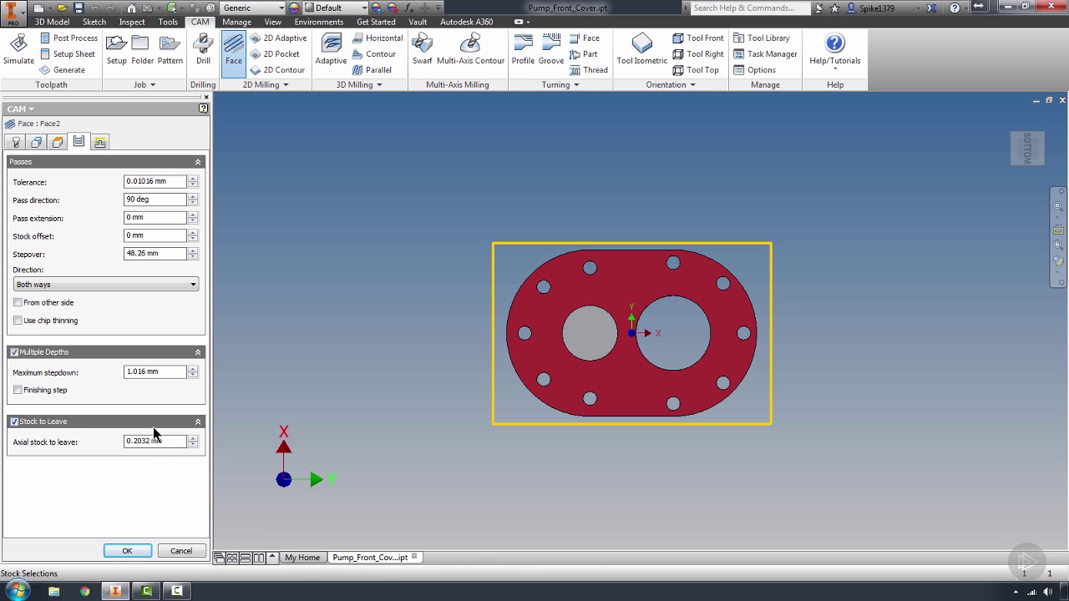
pyautogui.click(15, 421)
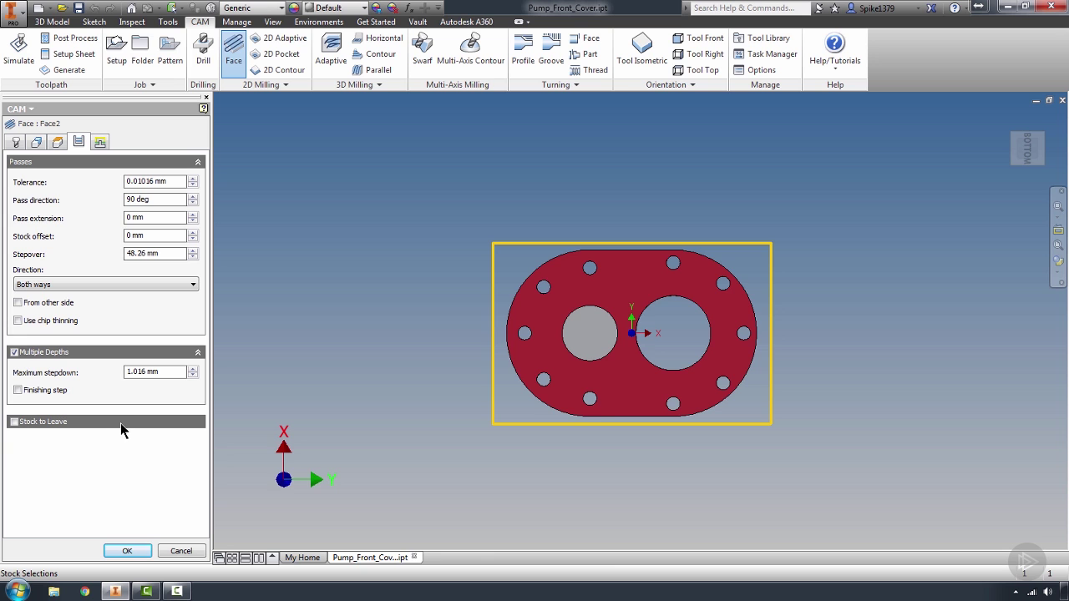
pyautogui.moveTo(121, 428)
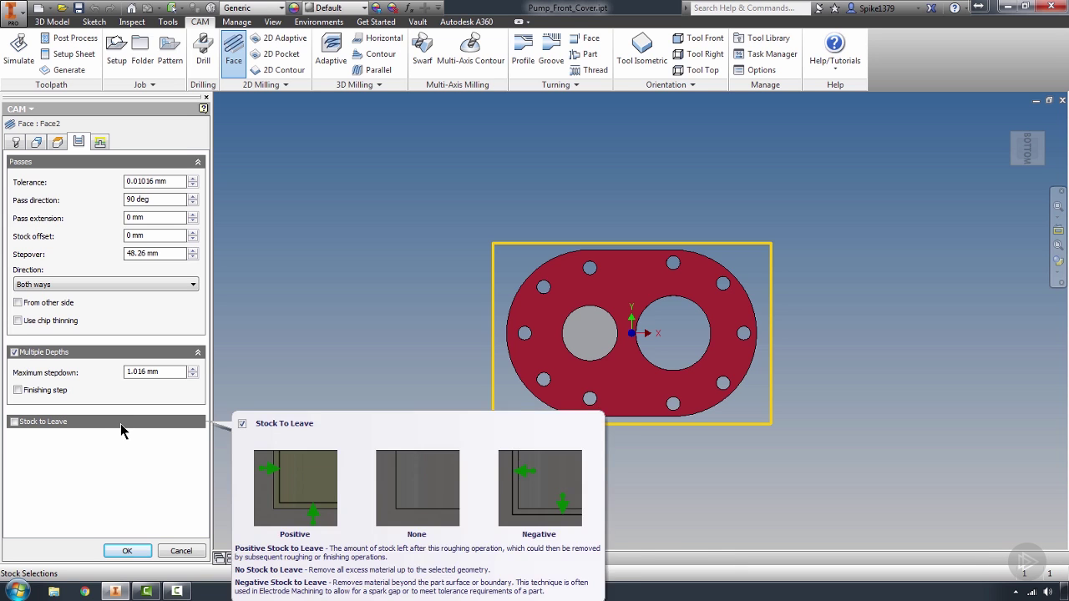
# Review the finish feedrate and finishing stepdown options under Multiple Depths, leaving the finishing step off
pyautogui.click(18, 390)
pyautogui.click(19, 390)
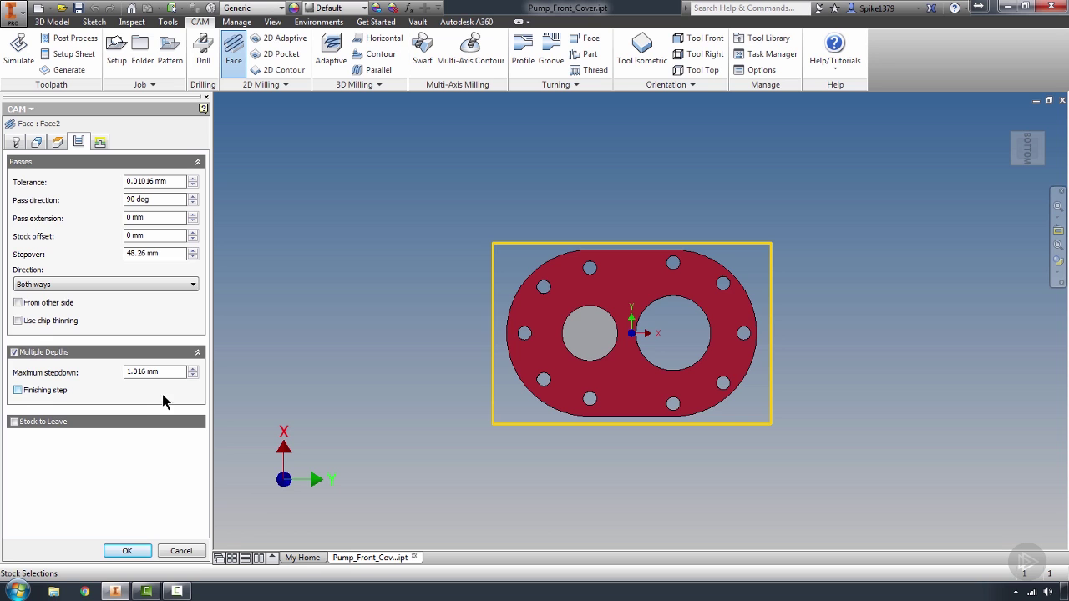
pyautogui.click(19, 390)
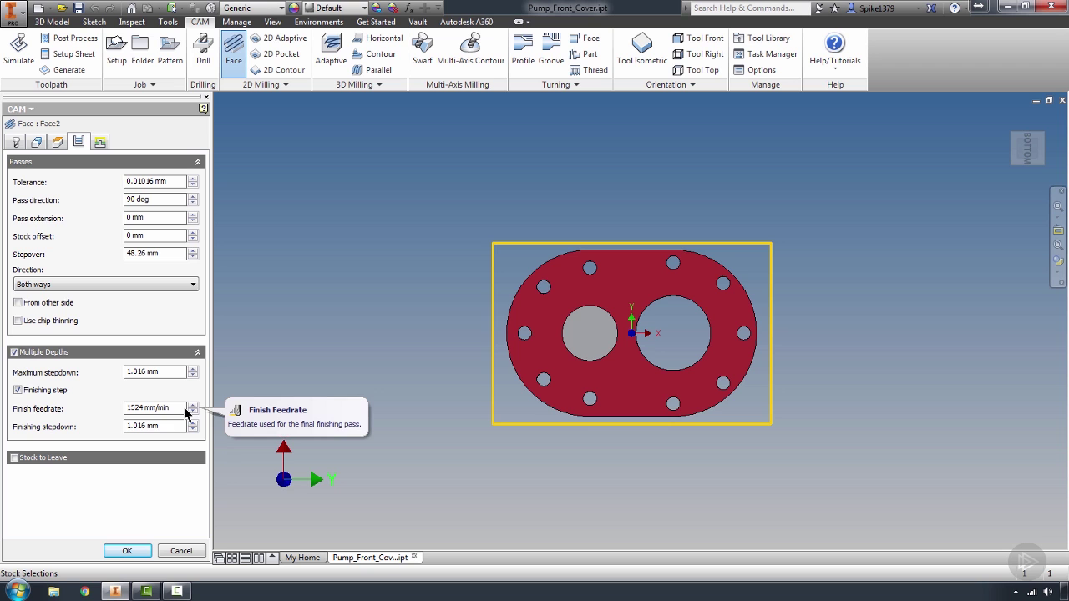
pyautogui.click(18, 390)
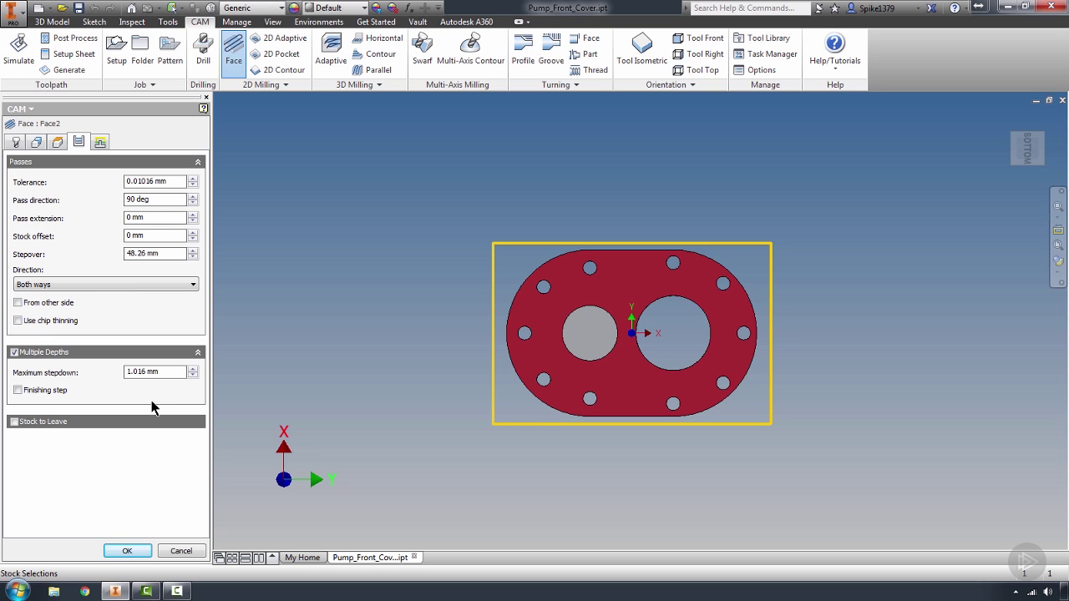
# Turn off Keep tool down in Face2's linking settings
pyautogui.click(100, 143)
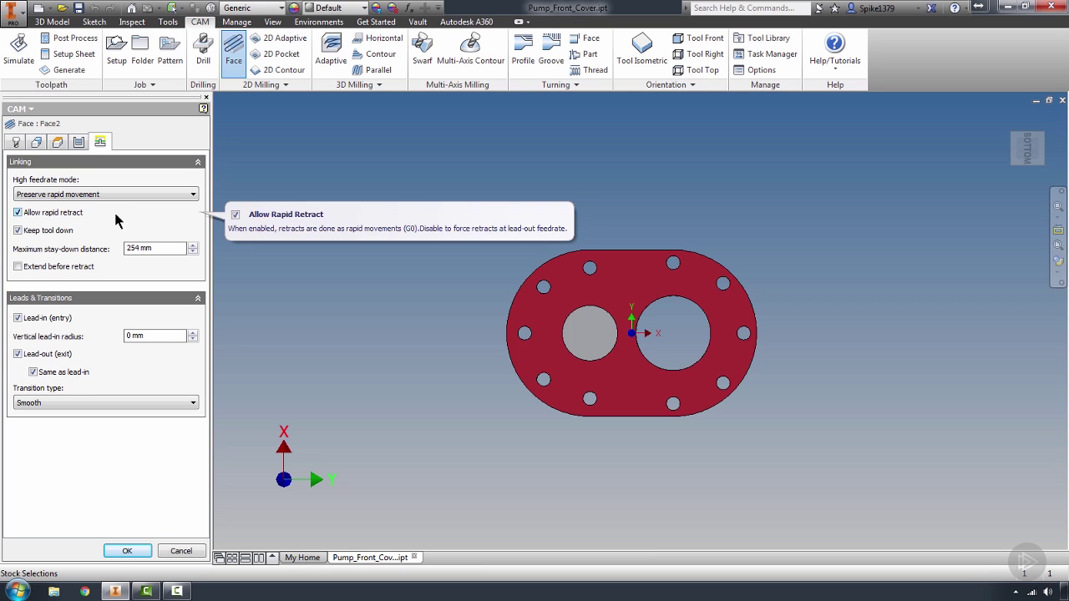
pyautogui.click(17, 230)
pyautogui.click(18, 231)
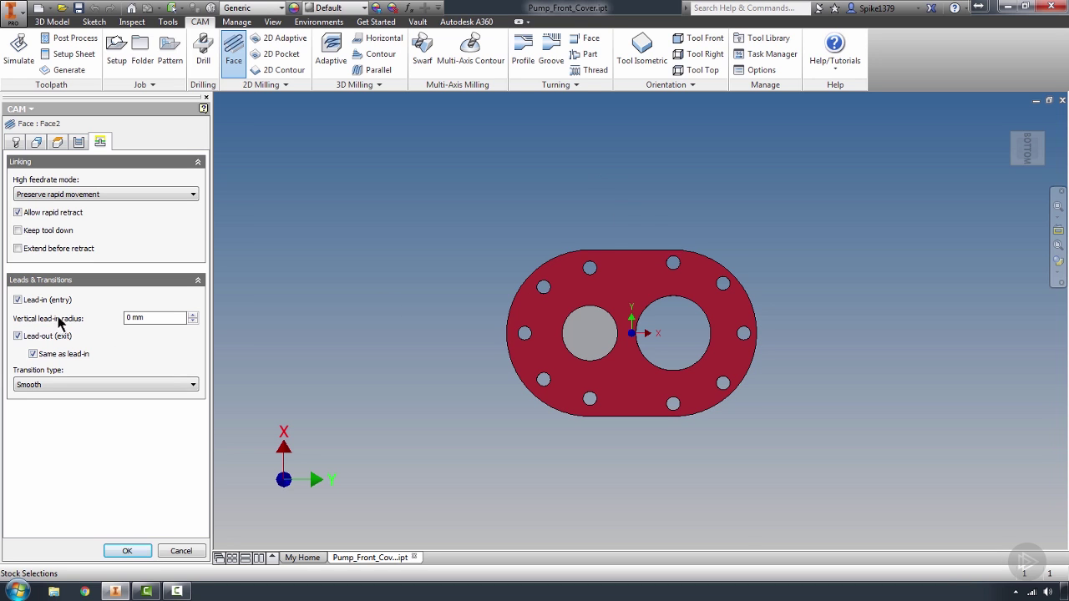
# Try a 5 mm vertical lead-in radius with a separate lead-out, and restore 0 mm and Same as lead-in
pyautogui.moveTo(147, 323)
pyautogui.write('5')
pyautogui.click(67, 354)
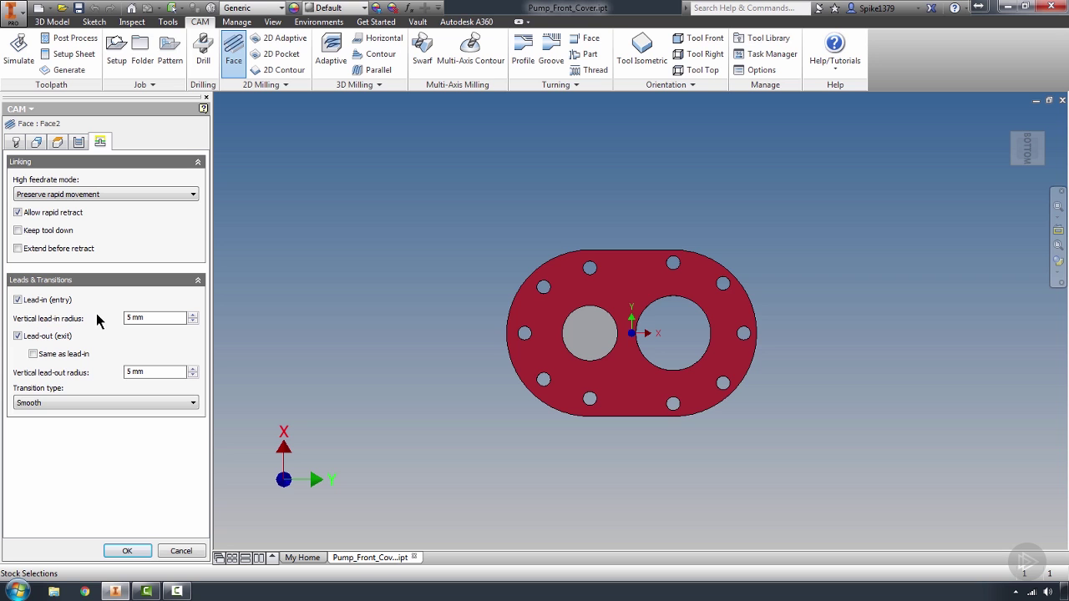
pyautogui.doubleClick(146, 324)
pyautogui.write('0')
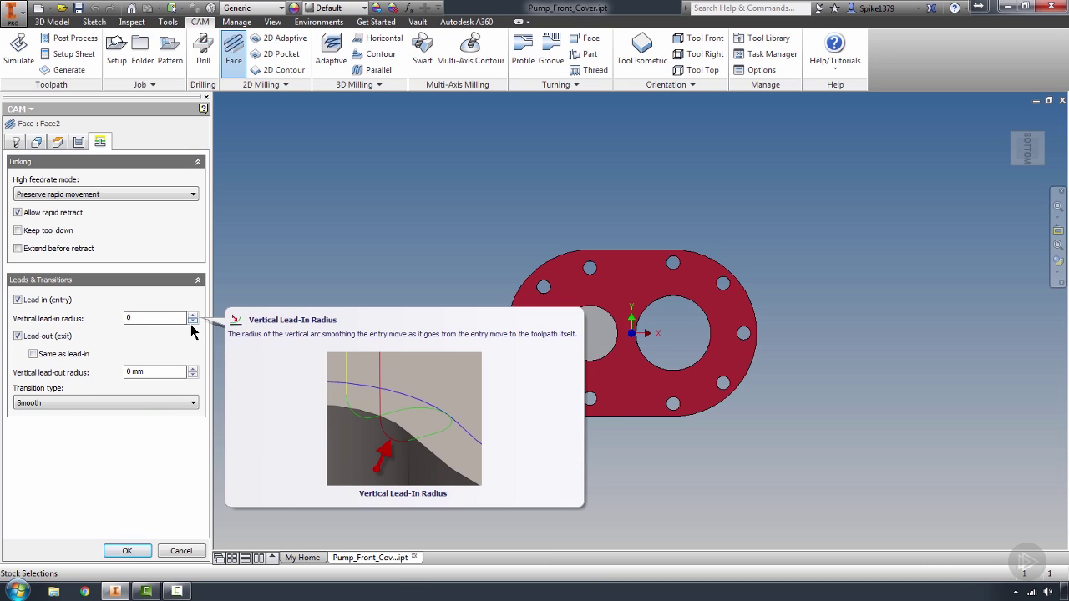
pyautogui.click(100, 358)
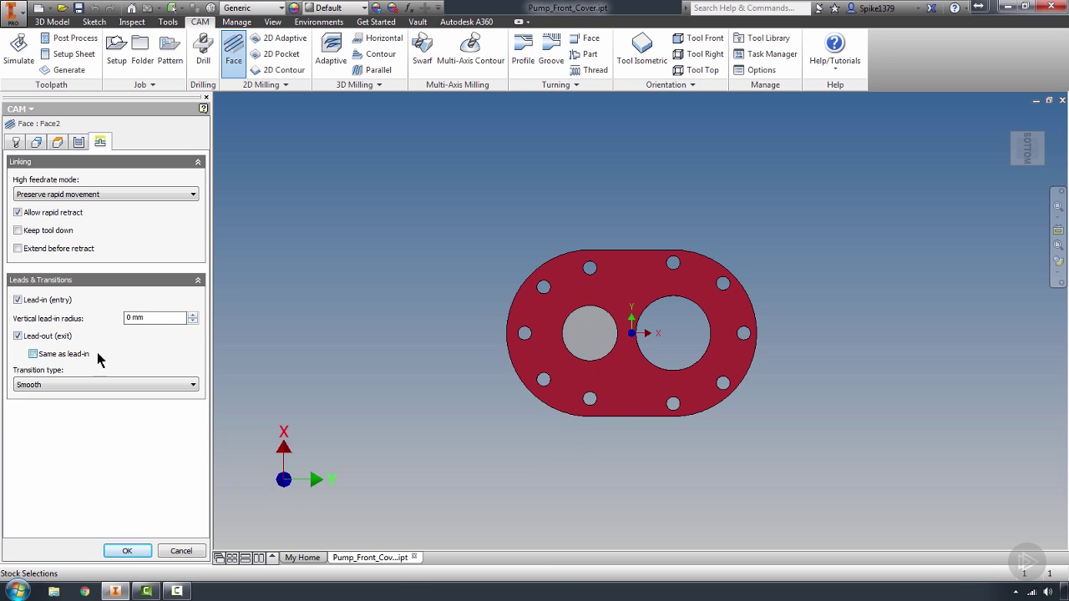
# Try the No contact and Straight line transition types for Face2, and restore Smooth
pyautogui.click(46, 383)
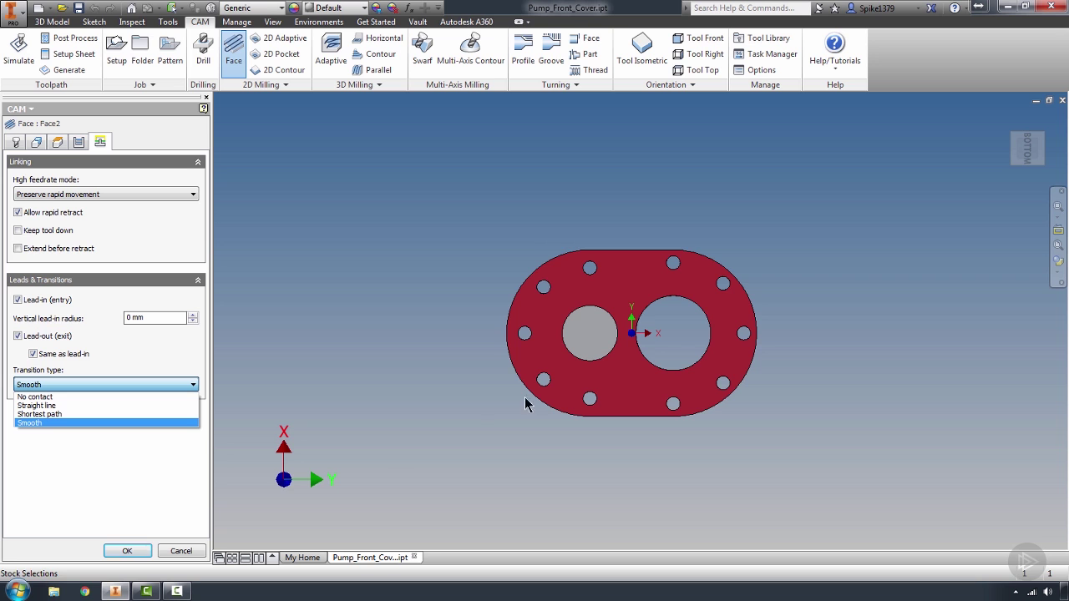
pyautogui.click(33, 397)
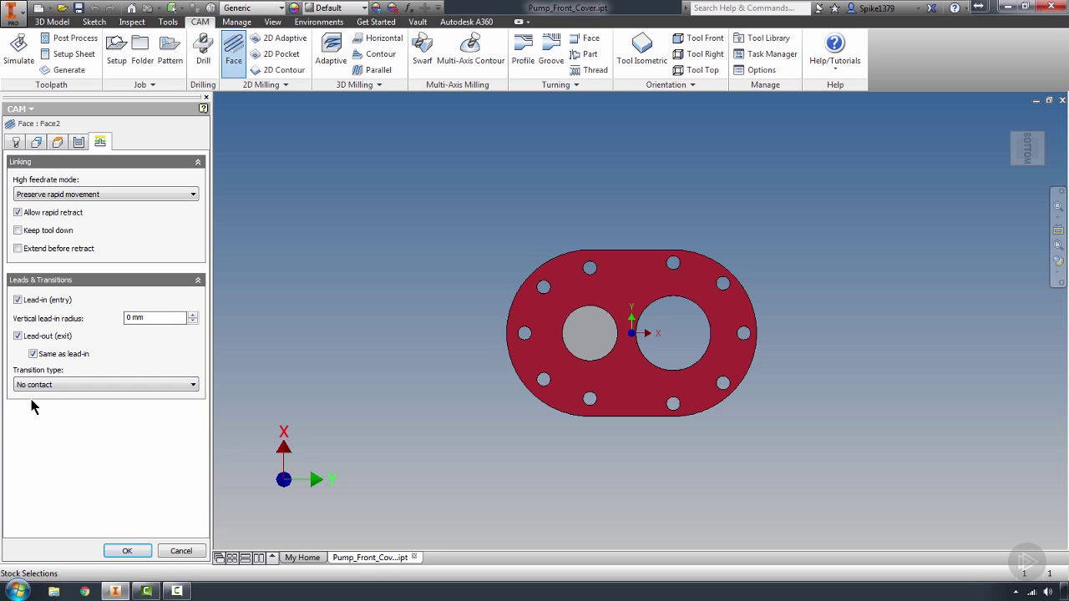
pyautogui.click(41, 386)
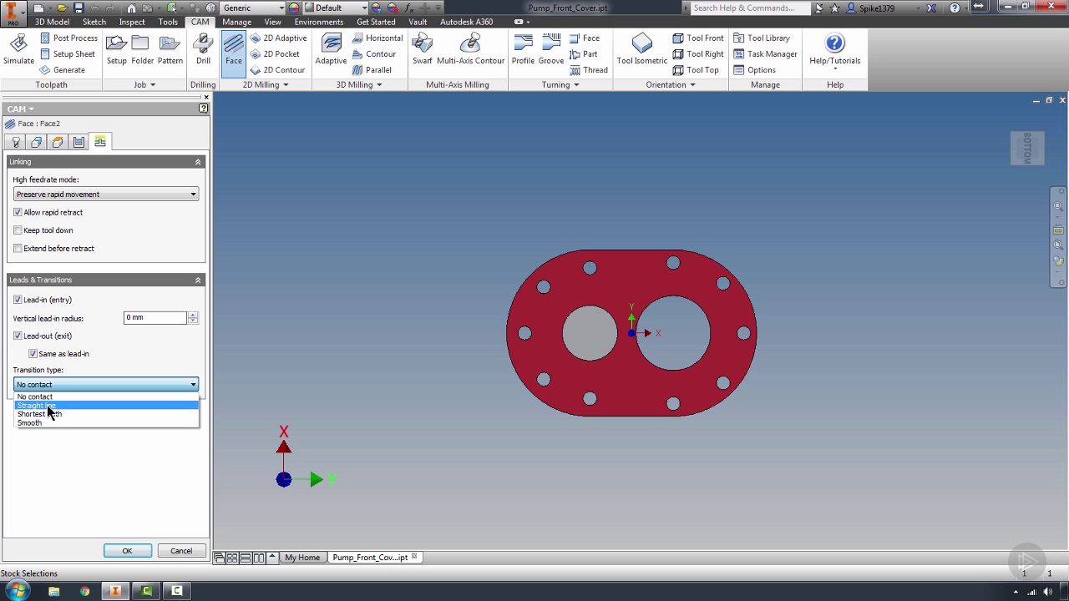
pyautogui.click(46, 404)
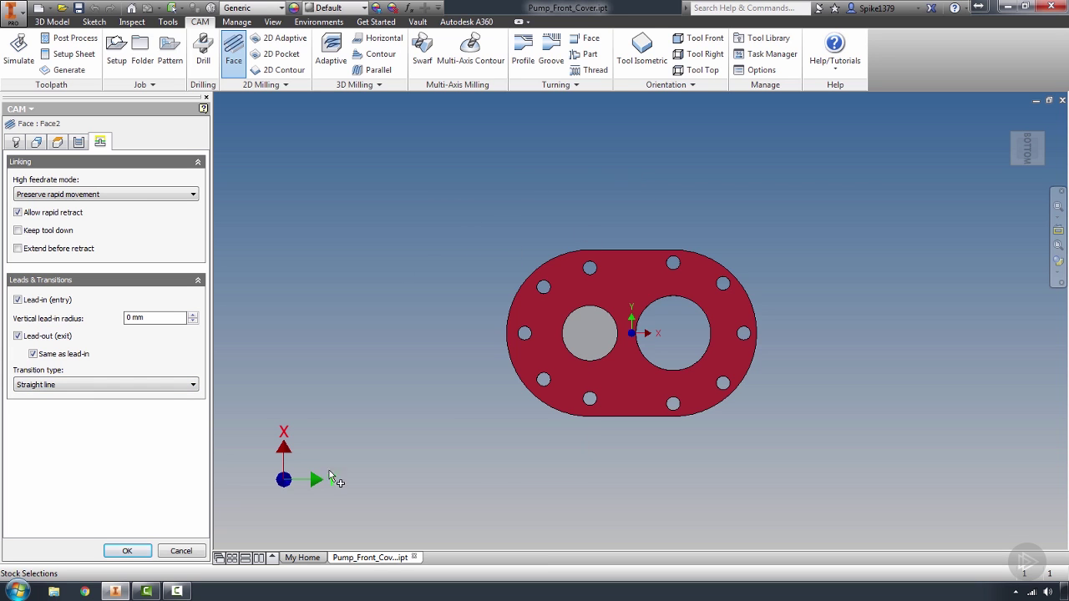
pyautogui.click(80, 386)
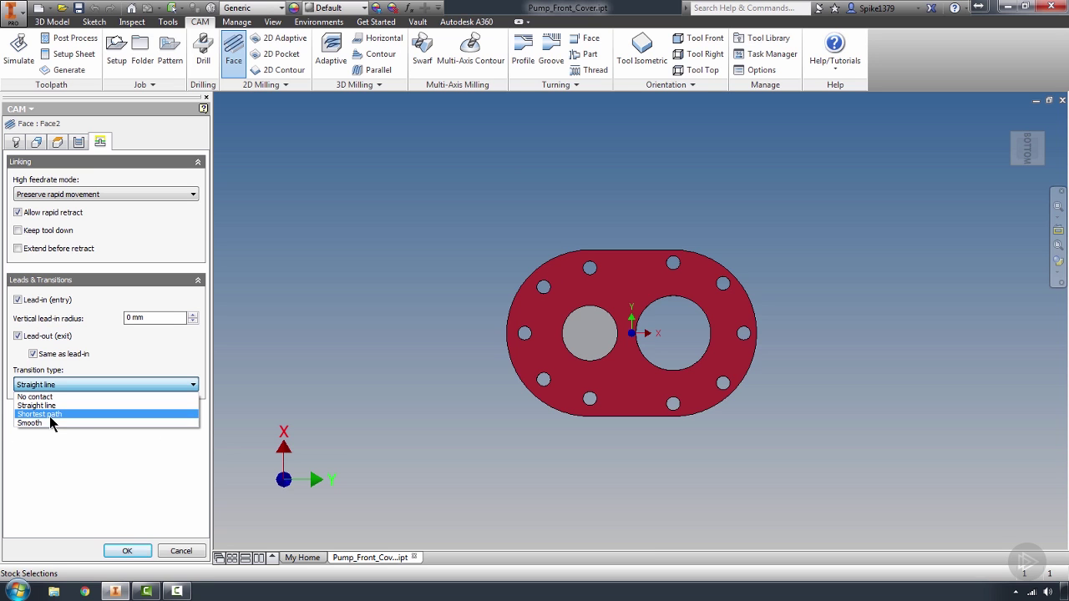
pyautogui.click(48, 422)
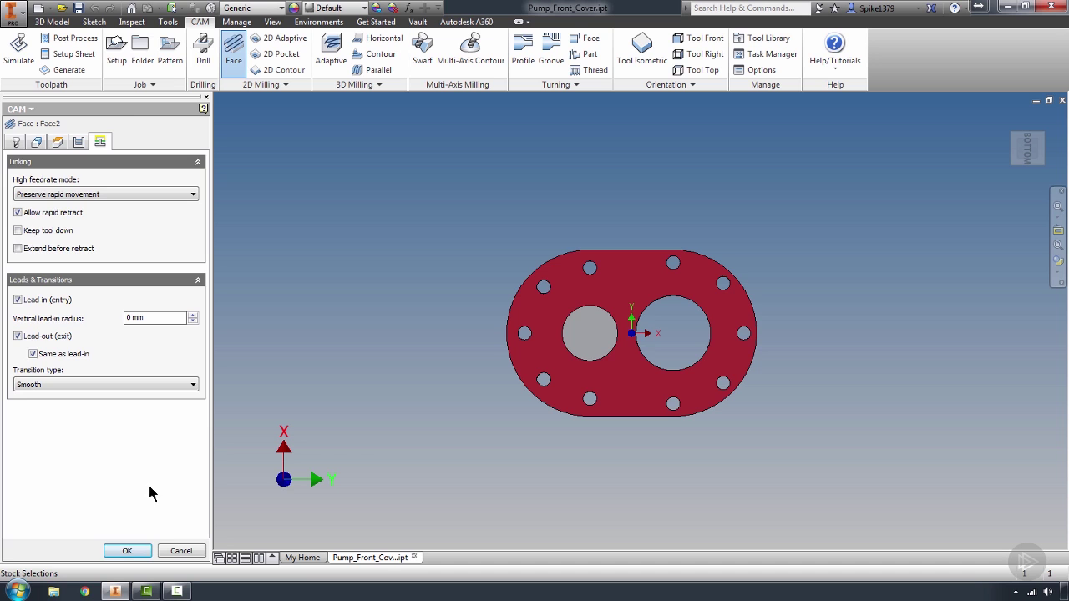
# Accept the Face2 settings to generate the toolpath, and examine its retract moves above the part from an angled side view
pyautogui.click(138, 550)
pyautogui.click(56, 148)
pyautogui.keyDown('shift'); pyautogui.moveTo(453, 368); pyautogui.dragTo(556, 303, button='middle'); pyautogui.keyUp('shift')
pyautogui.moveTo(638, 305); pyautogui.dragTo(613, 322, button='middle')
pyautogui.scroll(-3, 612, 322)
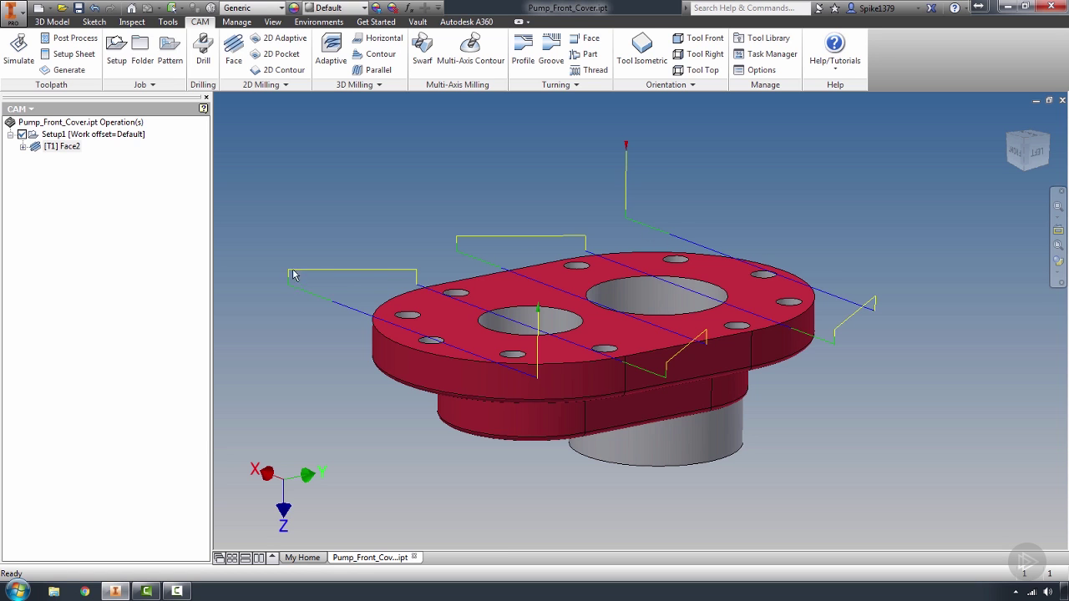
pyautogui.click(36, 149)
pyautogui.rightClick(36, 149)
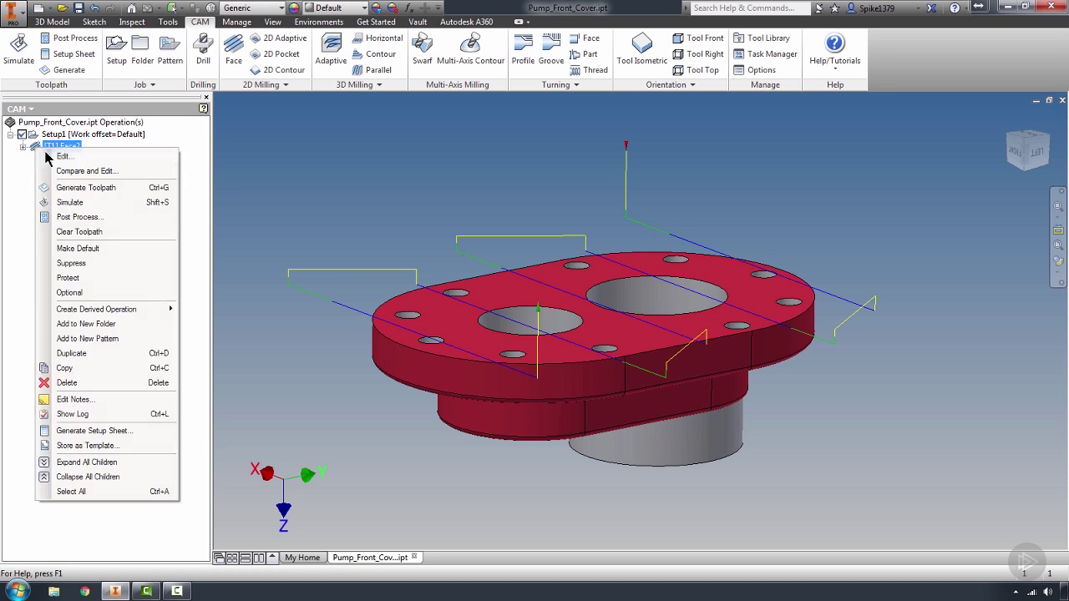
pyautogui.click(50, 158)
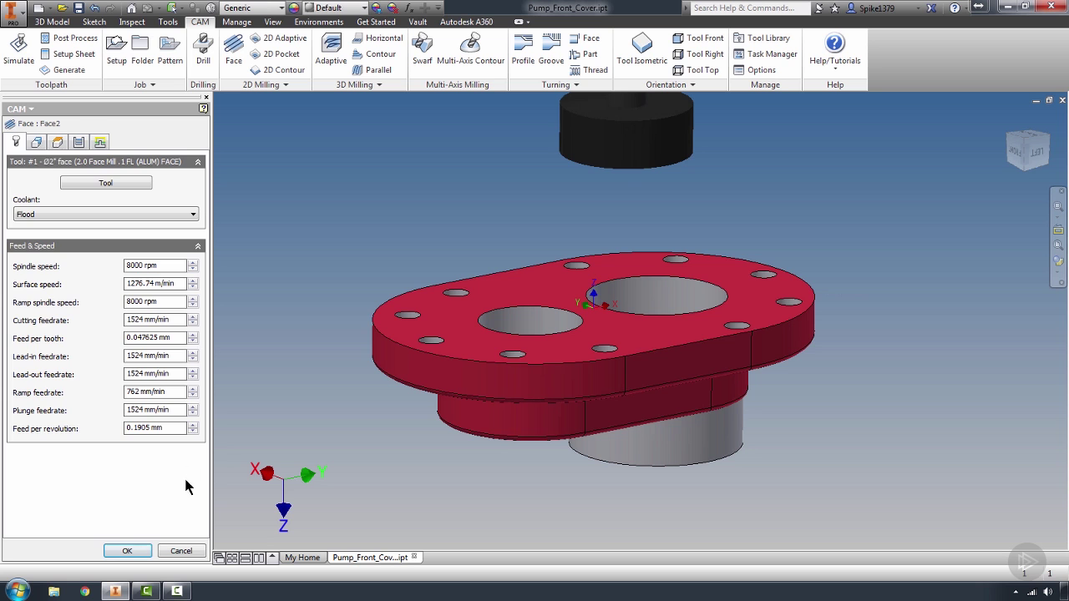
pyautogui.click(182, 551)
# Edit Face2 to enable Keep tool down in its linking settings, and regenerate the toolpath
pyautogui.click(46, 147)
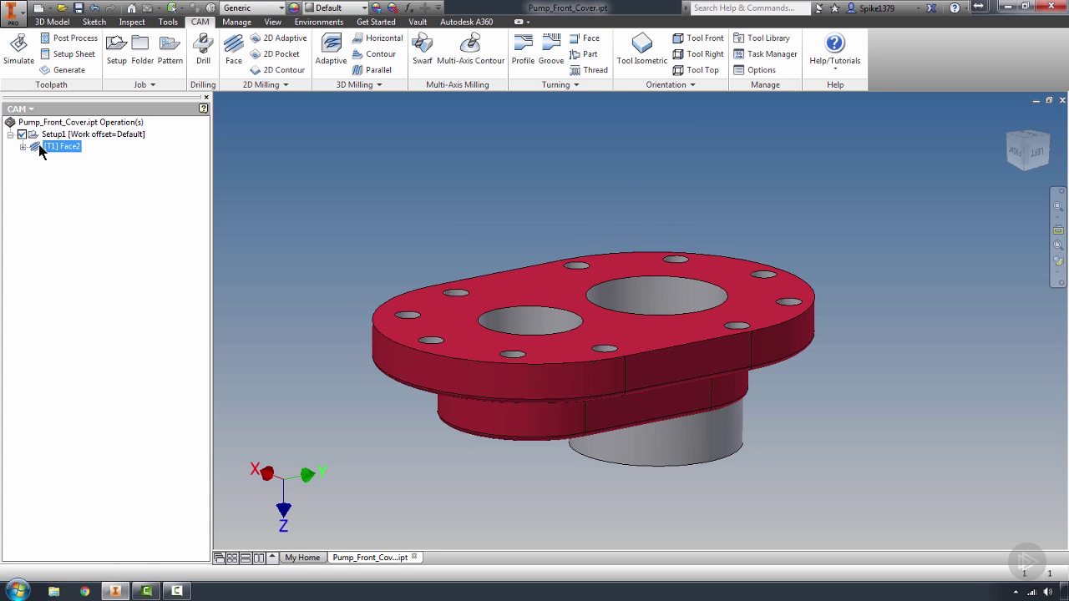
pyautogui.rightClick(40, 149)
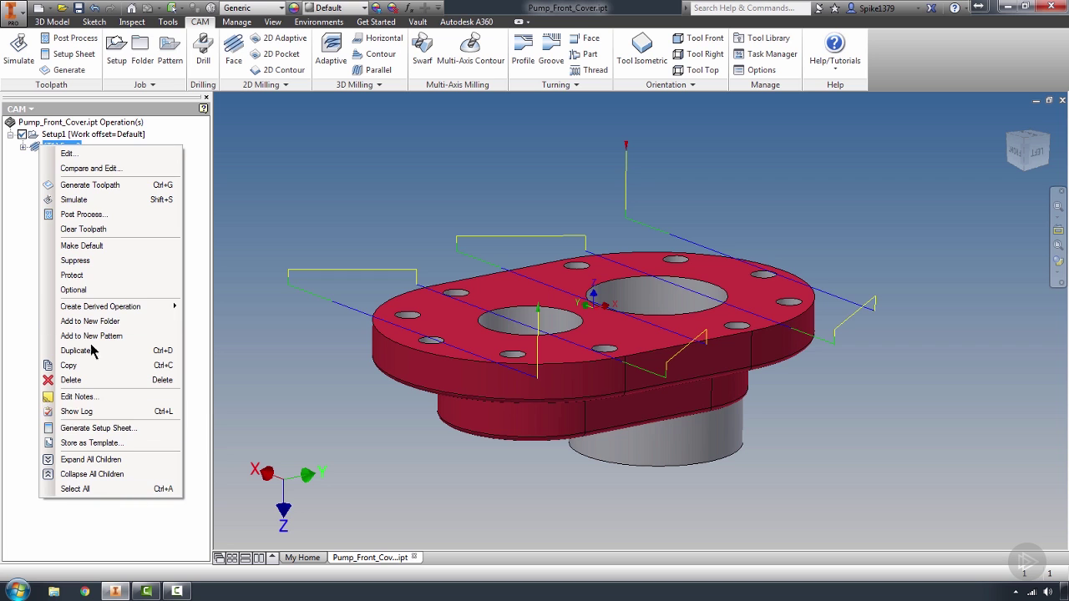
pyautogui.click(71, 159)
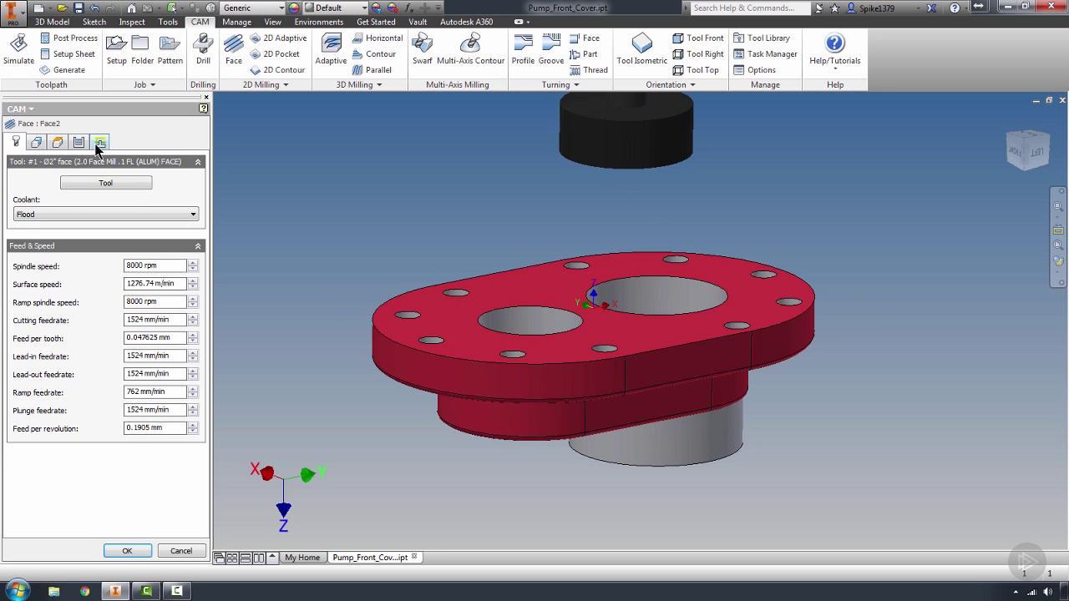
pyautogui.click(100, 142)
pyautogui.click(17, 230)
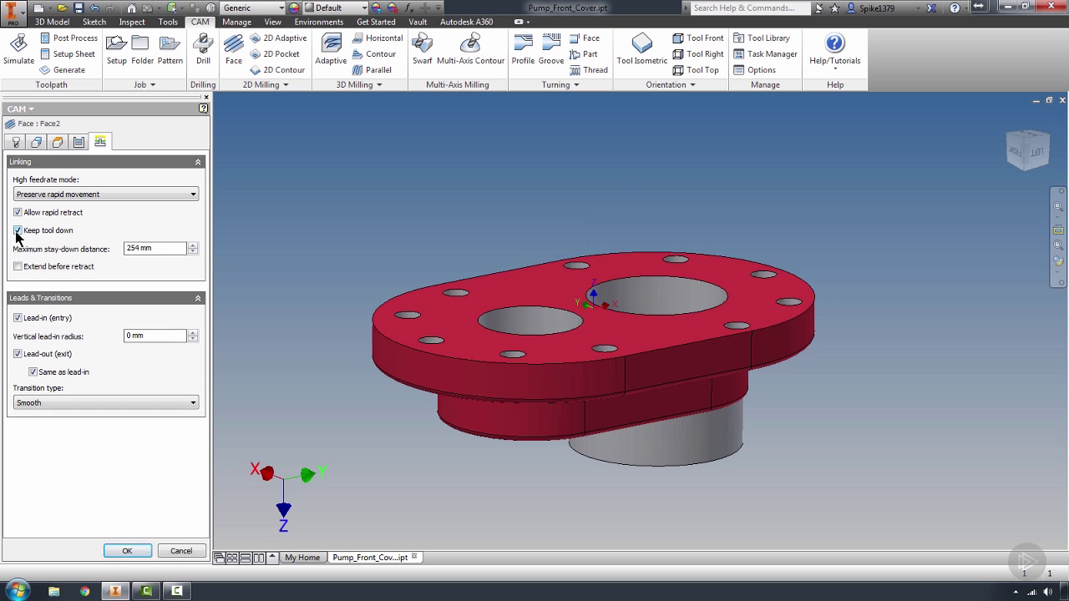
pyautogui.click(135, 552)
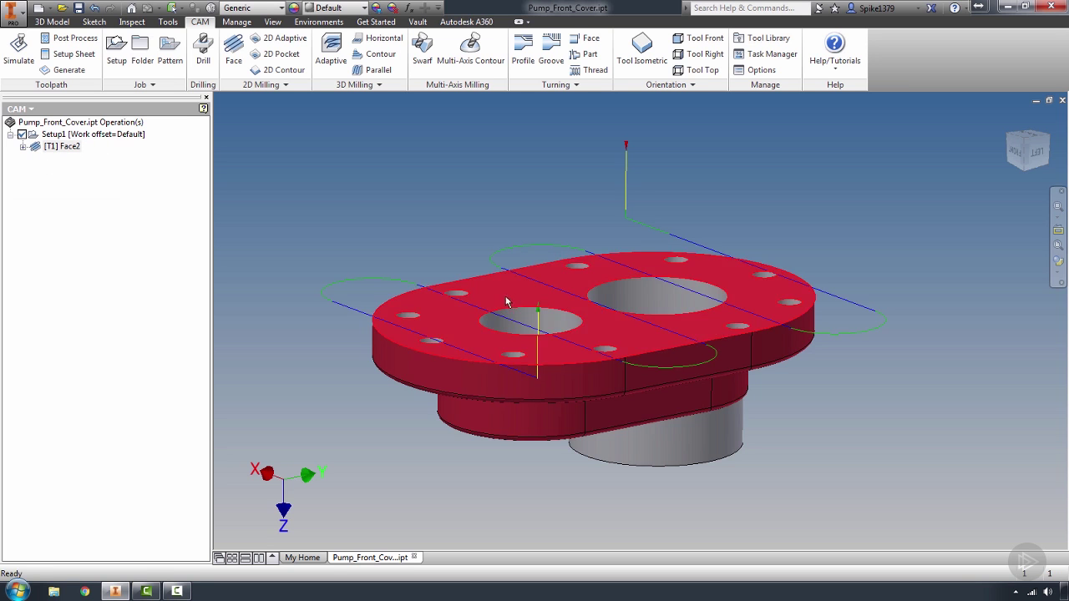
# Examine Face2's regenerated toolpath on the part and the tool, WCS and data entries belonging to the operation
pyautogui.moveTo(536, 276)
pyautogui.keyDown('shift'); pyautogui.mouseDown(button='middle')
pyautogui.moveTo(564, 318)
pyautogui.moveTo(535, 280)
pyautogui.mouseUp(button='middle'); pyautogui.keyUp('shift')
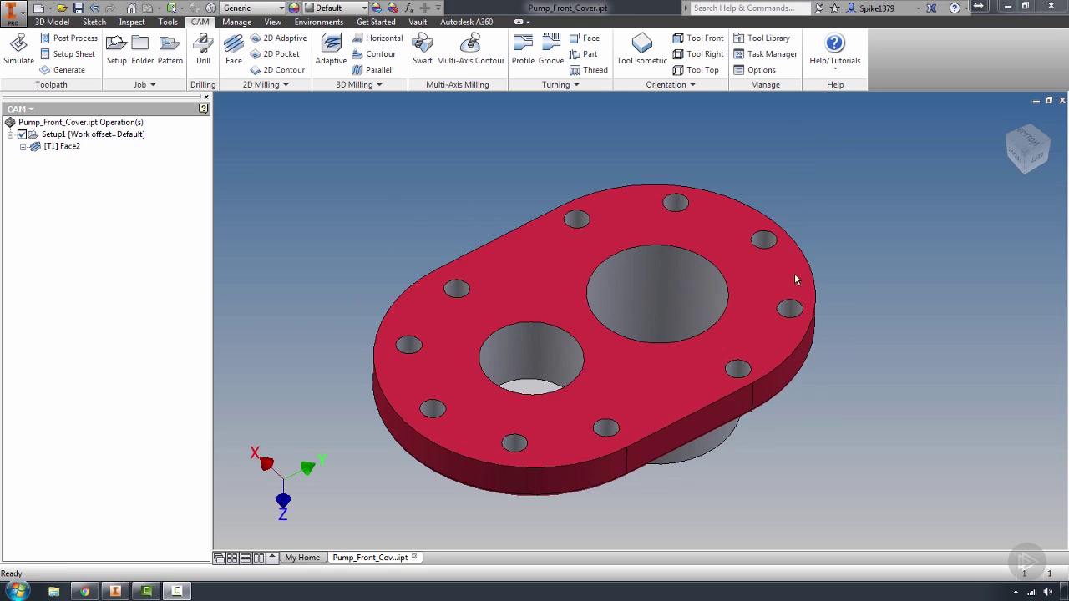
pyautogui.click(38, 151)
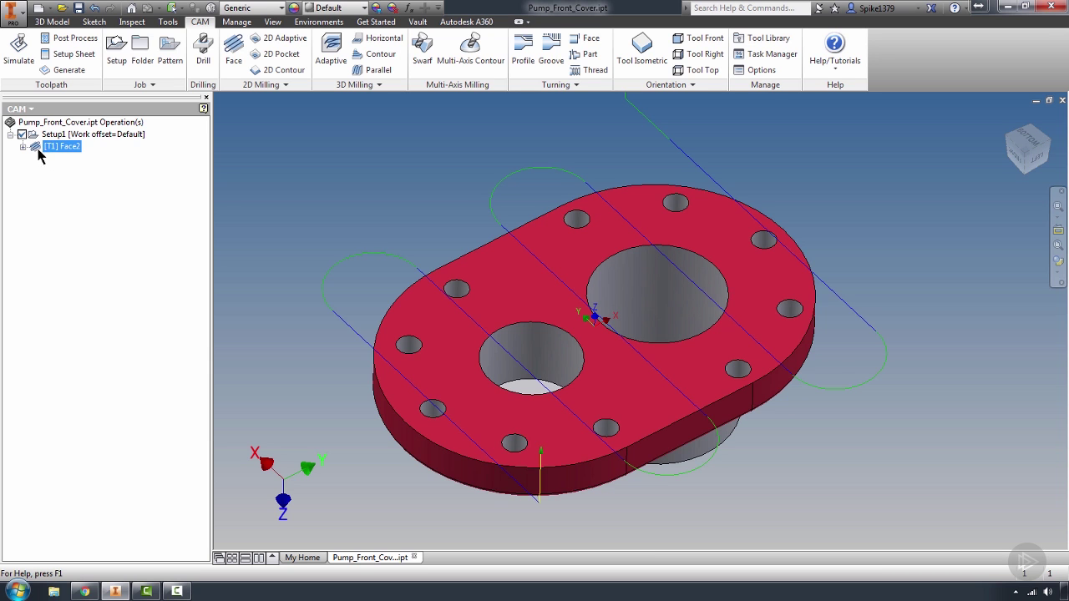
pyautogui.click(23, 147)
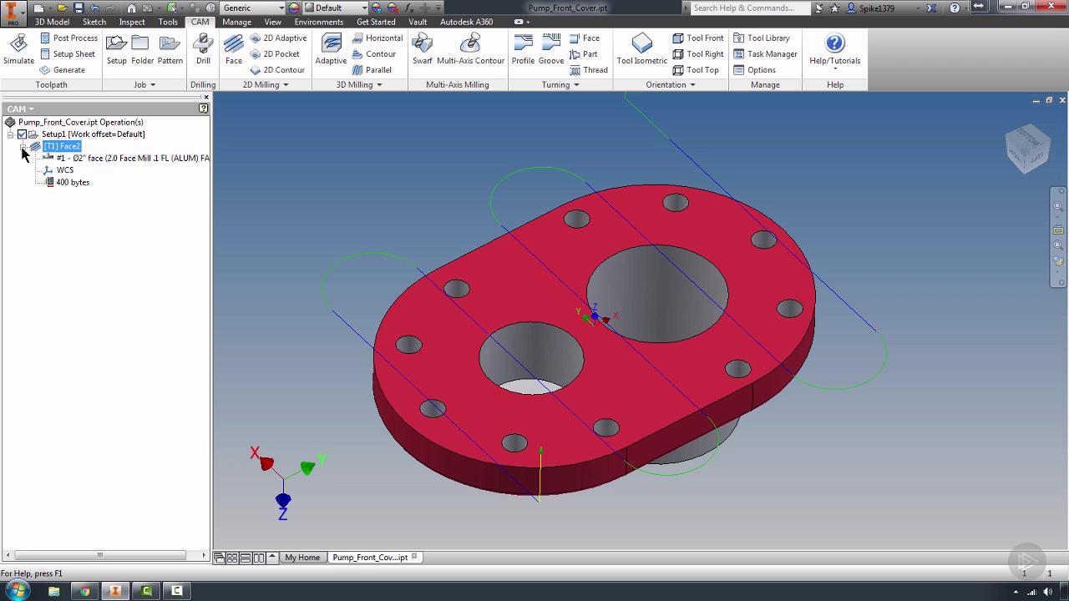
pyautogui.click(23, 147)
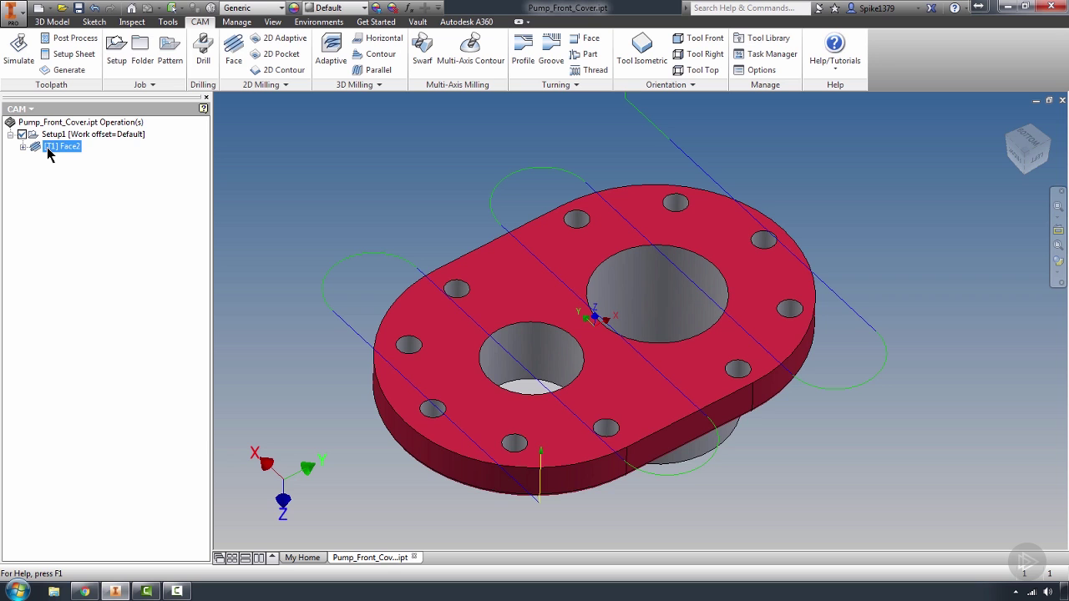
# Make Face2's current settings the default for face operations
pyautogui.rightClick(47, 147)
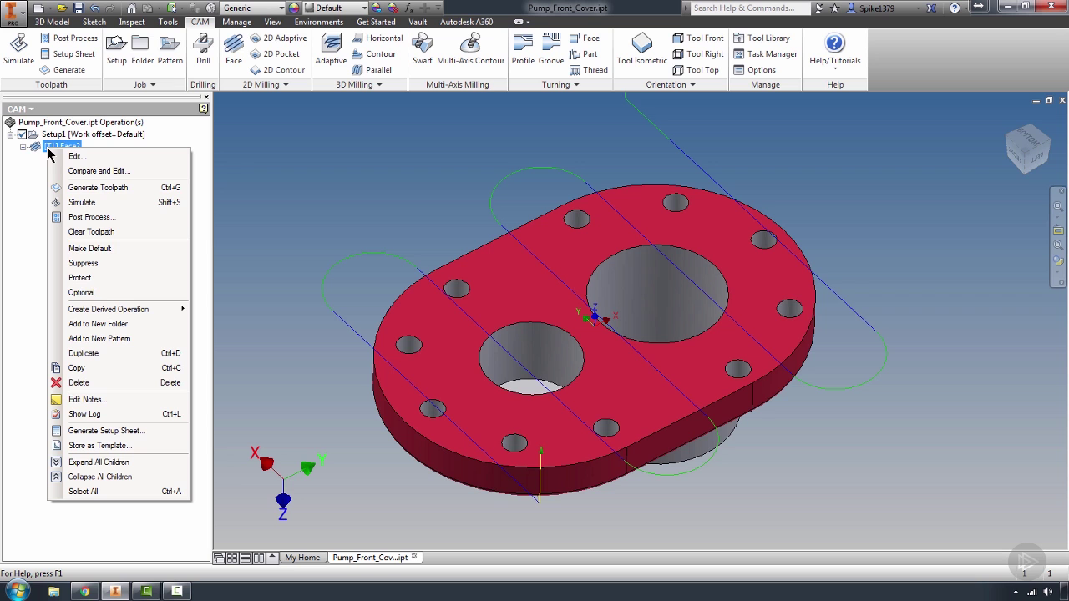
pyautogui.click(92, 252)
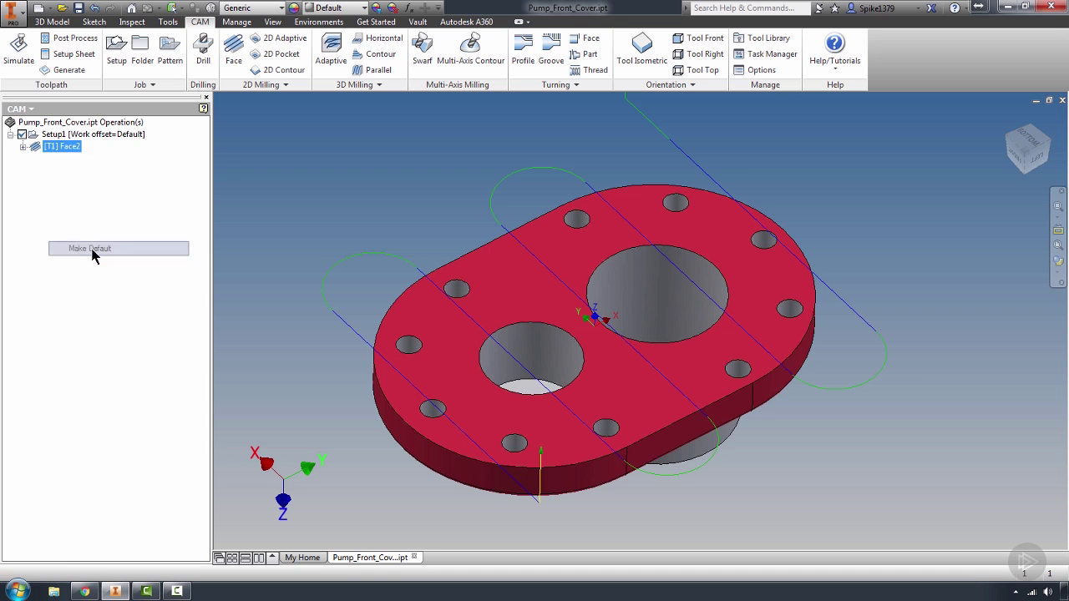
pyautogui.click(25, 147)
# Open Face2 for editing to review its linking, passes and heights, including the retract height offset, and close it without changes
pyautogui.doubleClick(35, 149)
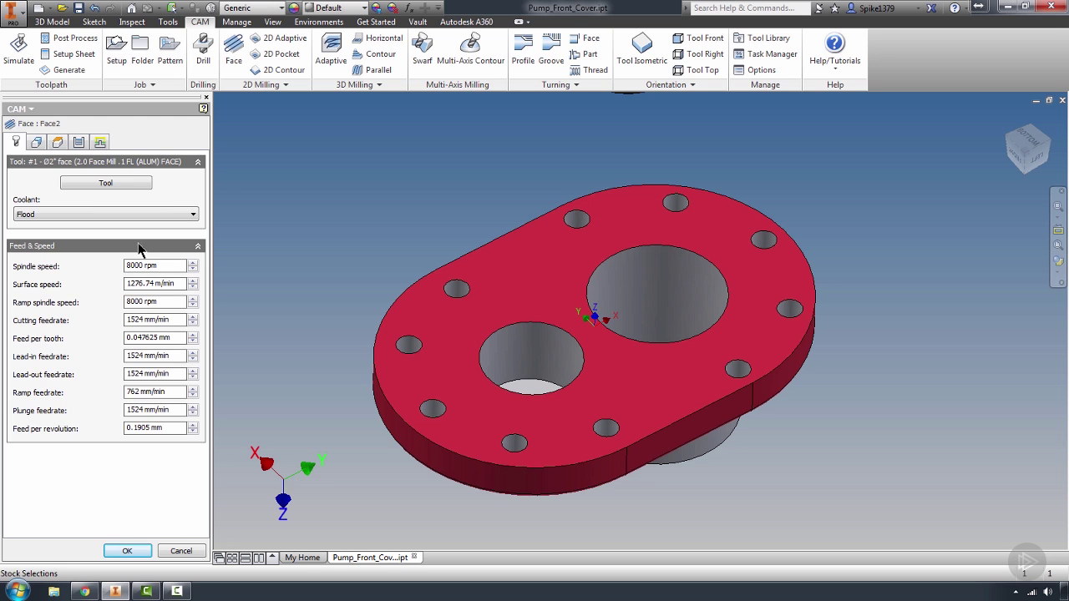
pyautogui.click(100, 142)
pyautogui.click(78, 143)
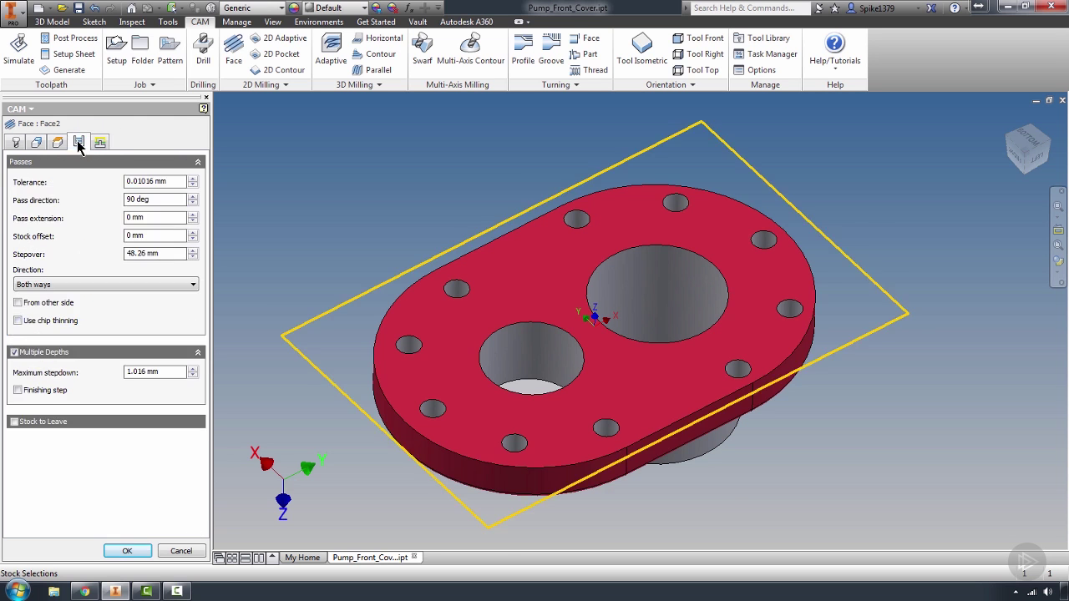
pyautogui.click(58, 142)
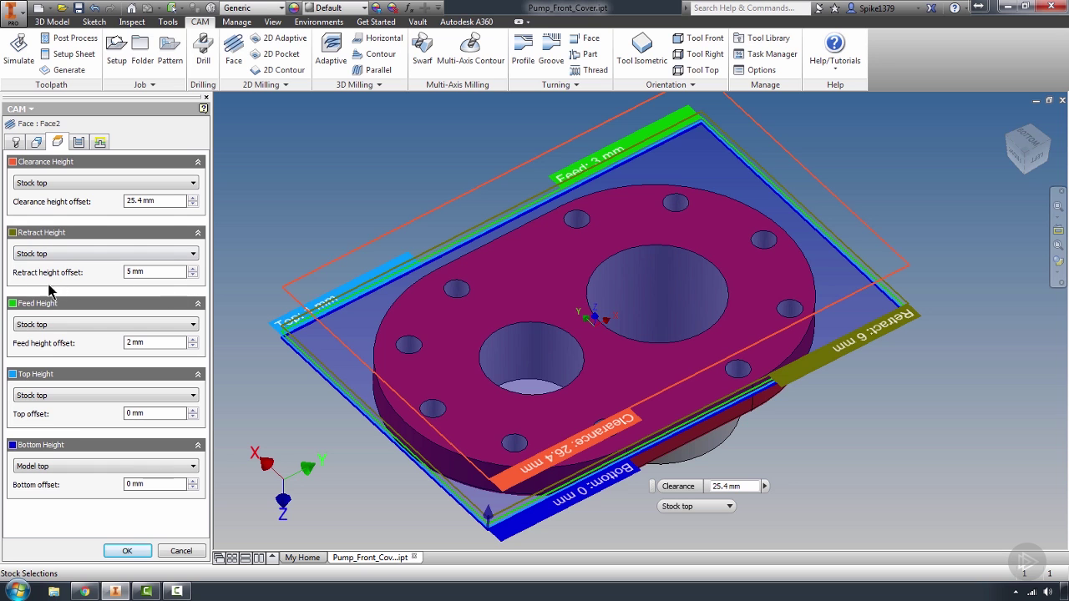
pyautogui.moveTo(171, 274); pyautogui.dragTo(131, 277)
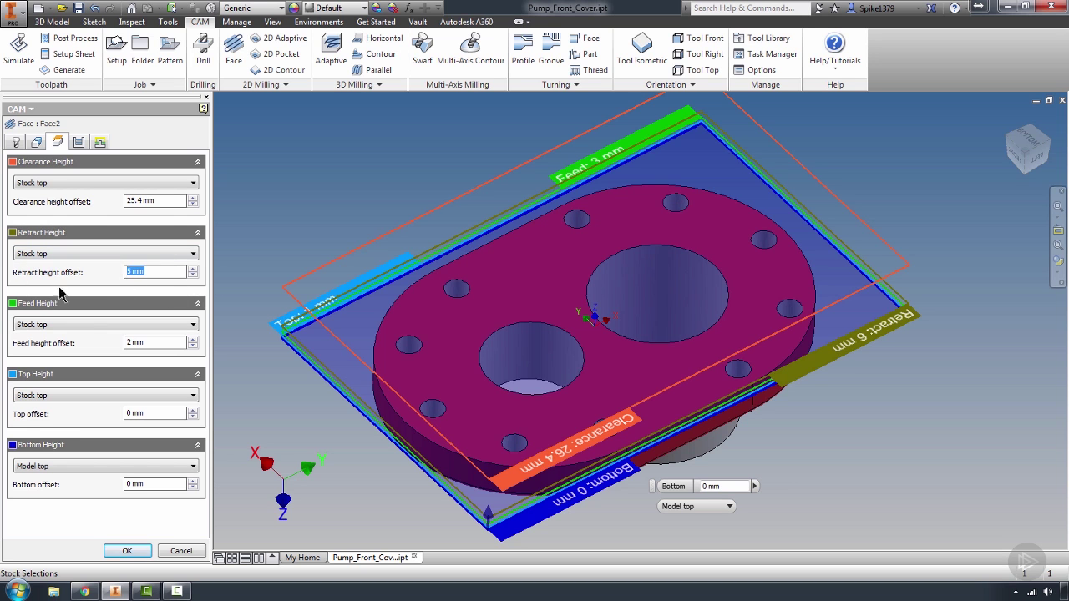
pyautogui.click(192, 549)
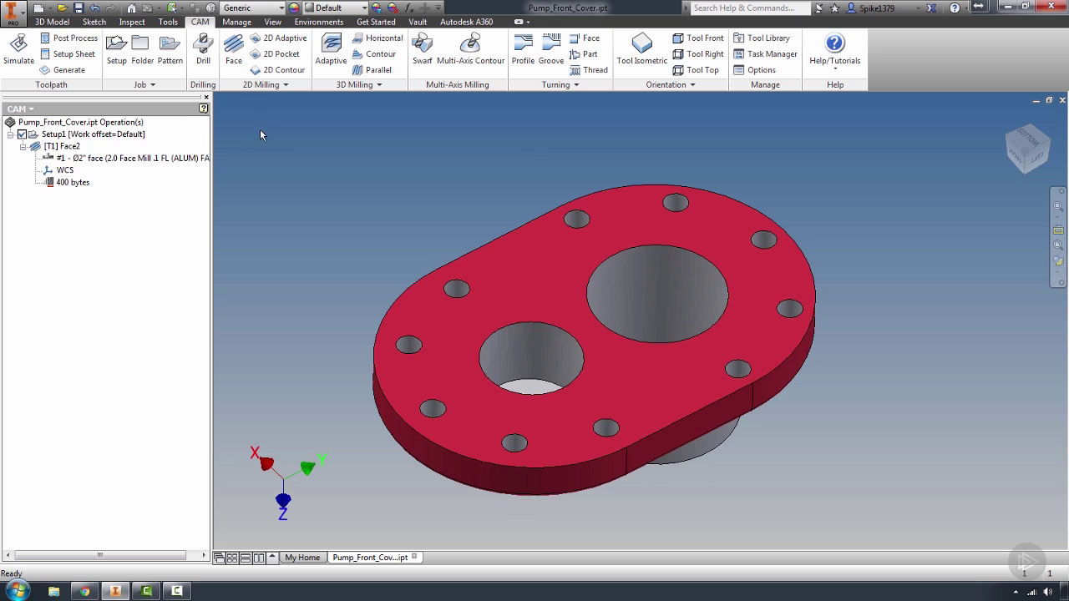
# Start a new face operation to check the default heights, especially the retract height offset, and cancel it
pyautogui.click(233, 50)
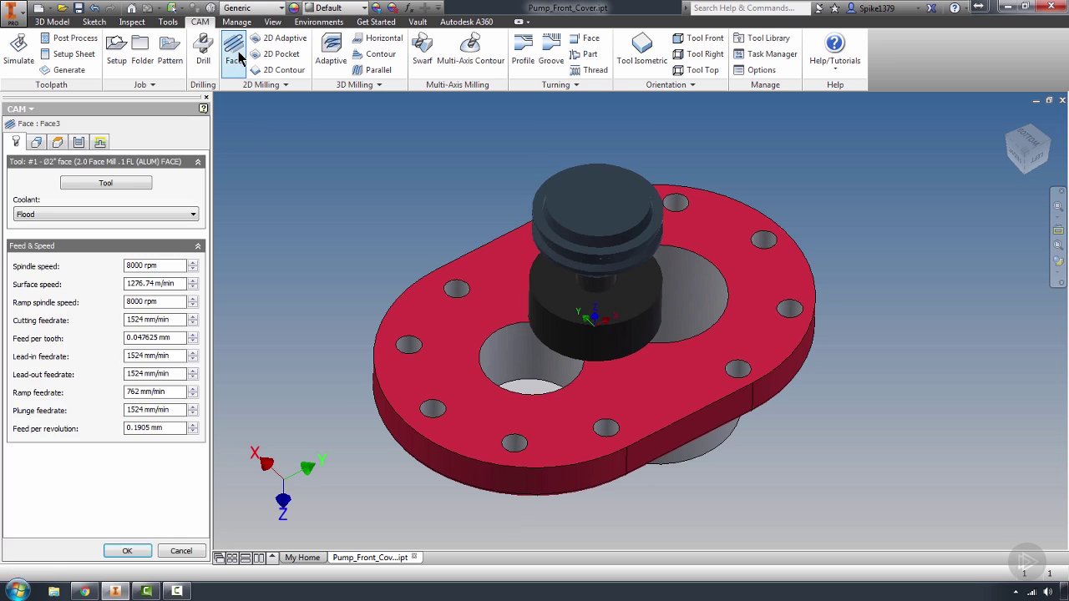
pyautogui.click(58, 143)
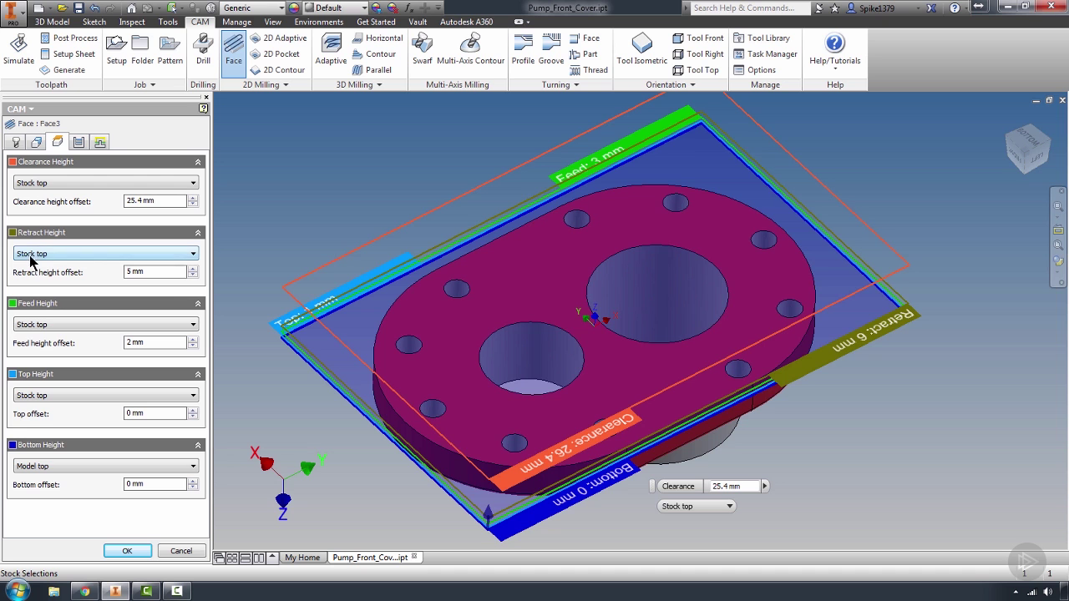
pyautogui.moveTo(155, 277); pyautogui.dragTo(129, 278)
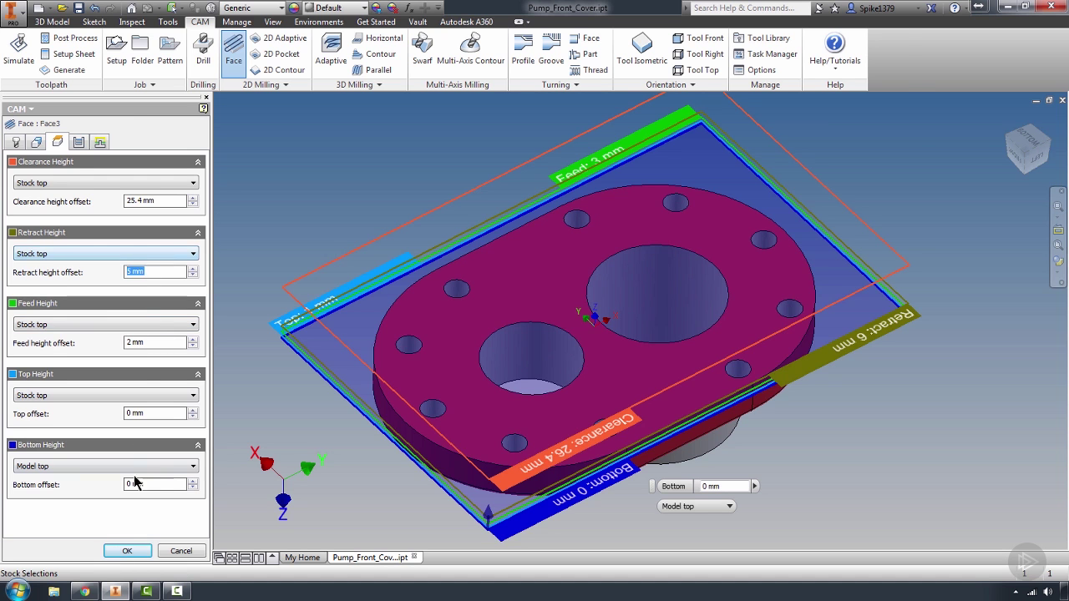
pyautogui.click(181, 552)
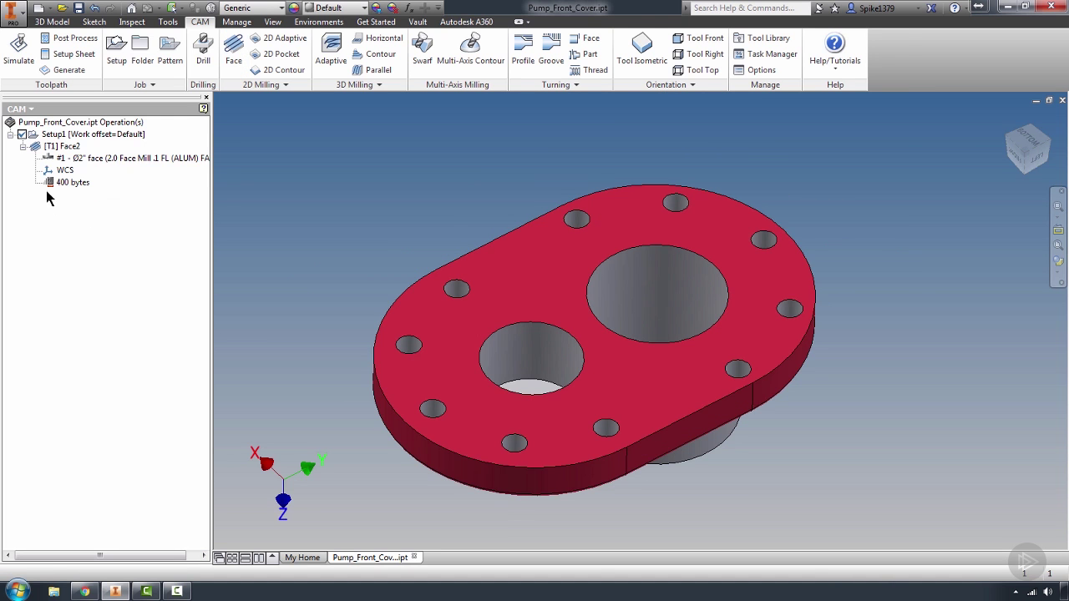
# Select Face2 to show its toolpath, and bring up the commands available for the operation
pyautogui.click(40, 148)
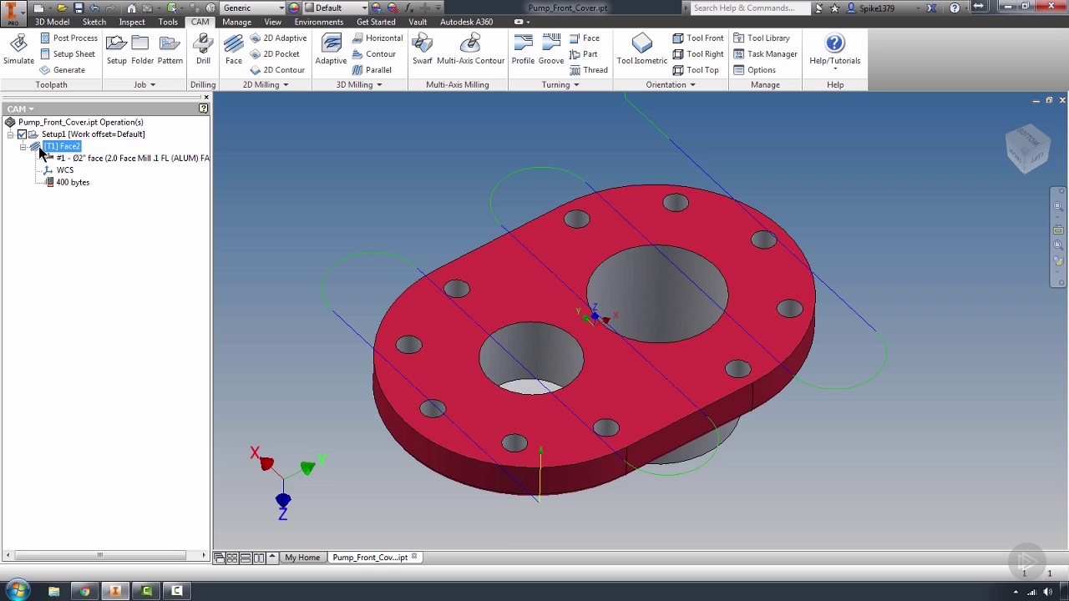
pyautogui.rightClick(34, 150)
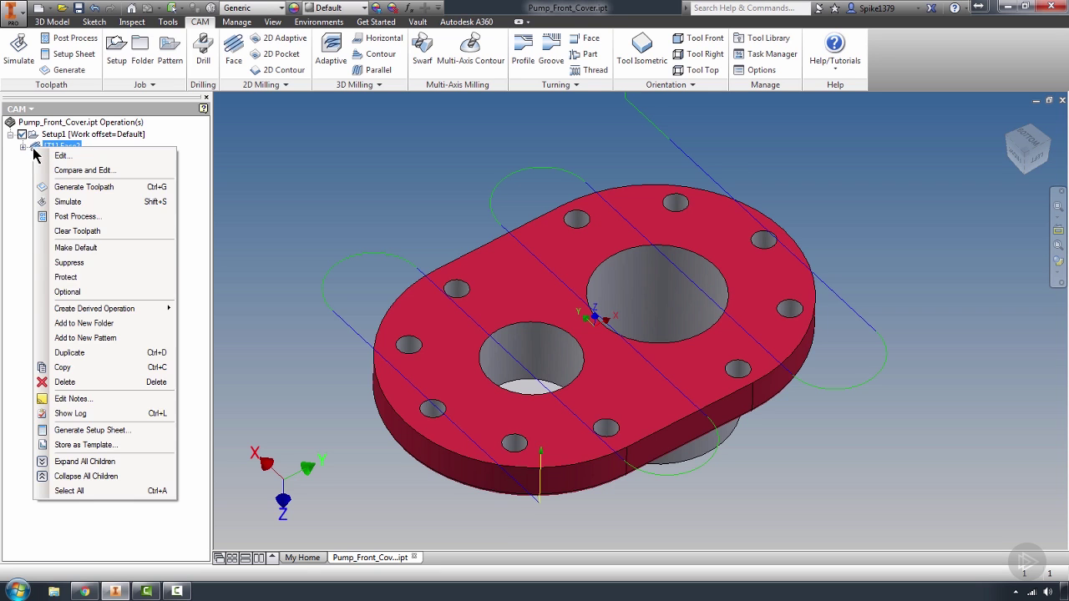